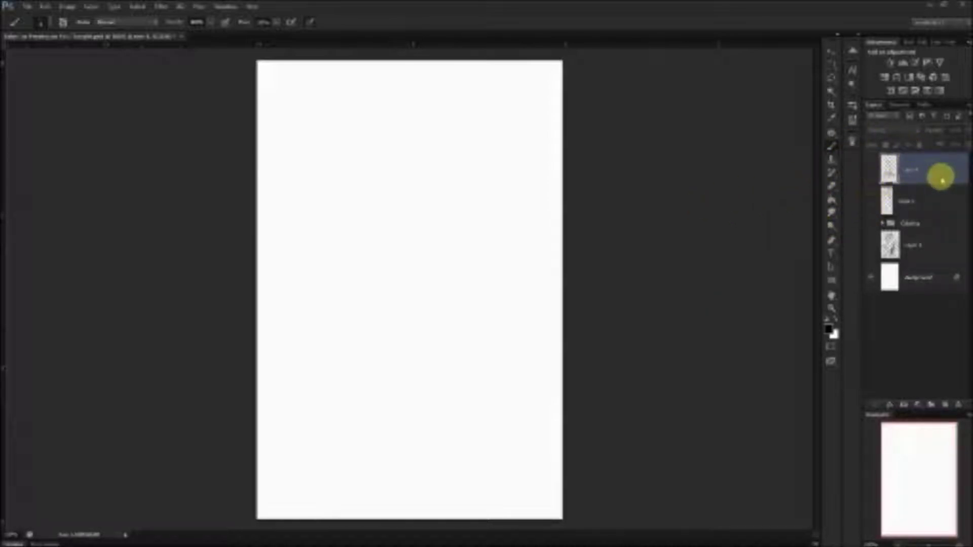
# Step: Show the top sketch layer, duplicate it, then hide the original and place it below the Coloring group
pyautogui.click(871, 171)
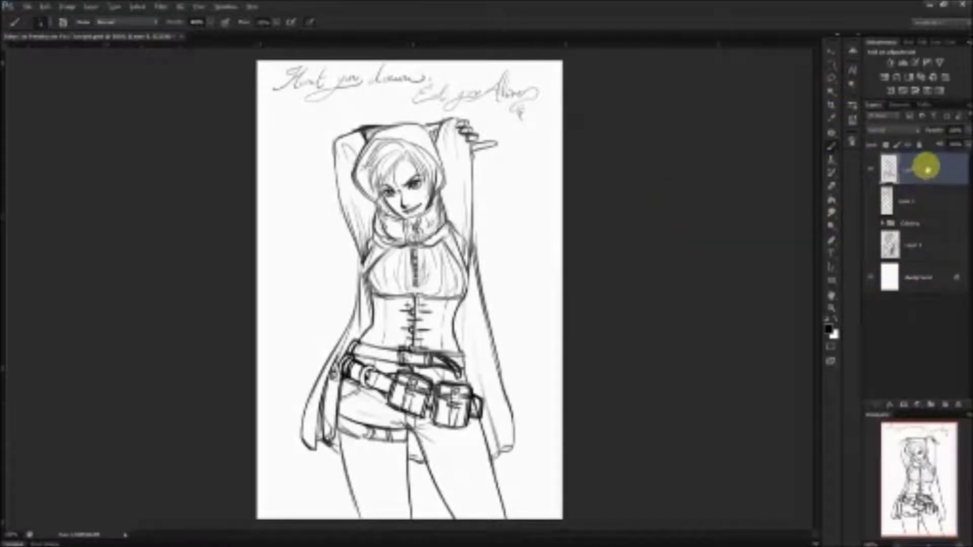
pyautogui.hotkey('ctrl', 'j')
pyautogui.click(870, 202)
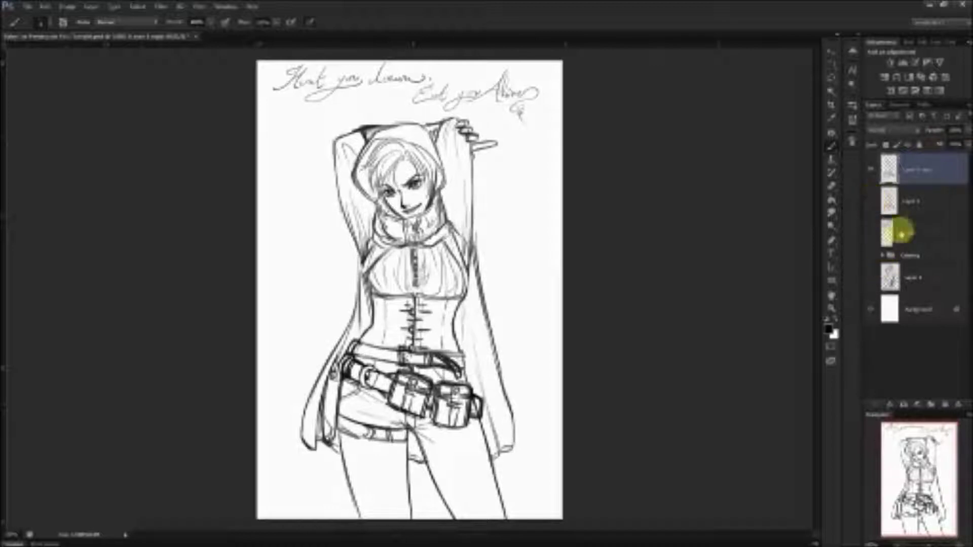
pyautogui.moveTo(929, 200); pyautogui.dragTo(929, 253)
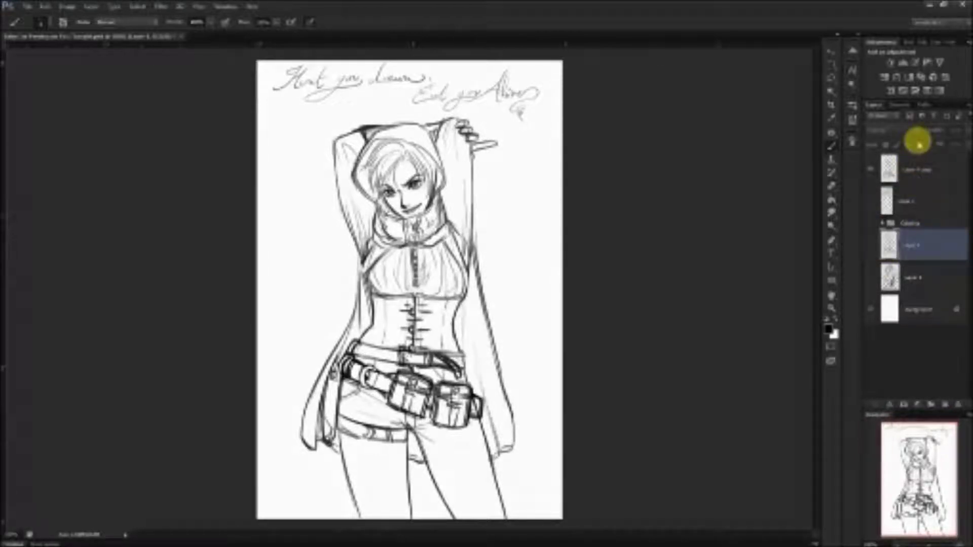
# Step: Erase the handwritten text and signature above the figure on the duplicated sketch layer, and give that layer a red colour label
pyautogui.click(912, 172)
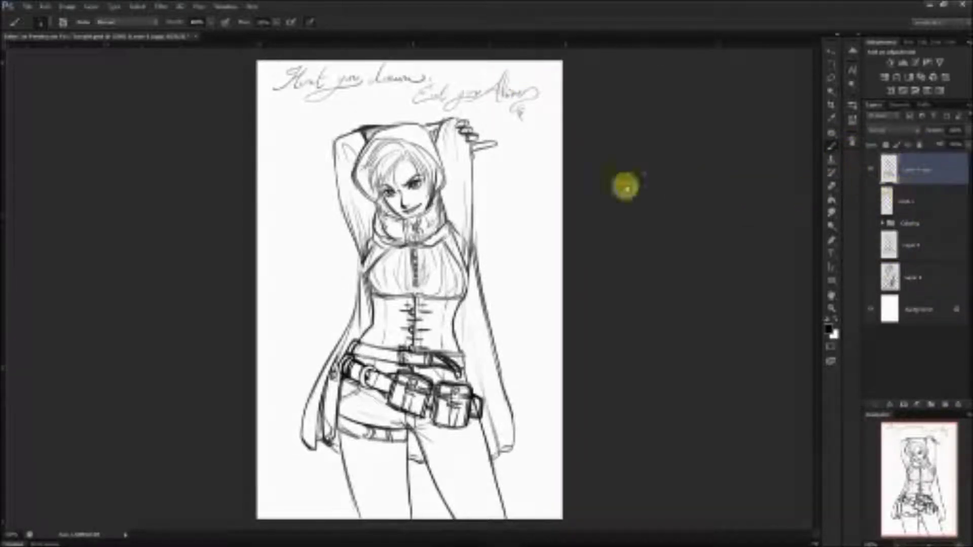
pyautogui.moveTo(495, 119)
pyautogui.mouseDown()
pyautogui.moveTo(471, 90)
pyautogui.moveTo(485, 91)
pyautogui.moveTo(444, 105)
pyautogui.moveTo(373, 104)
pyautogui.moveTo(412, 85)
pyautogui.moveTo(401, 77)
pyautogui.moveTo(430, 72)
pyautogui.moveTo(391, 61)
pyautogui.moveTo(304, 64)
pyautogui.moveTo(280, 77)
pyautogui.mouseUp()
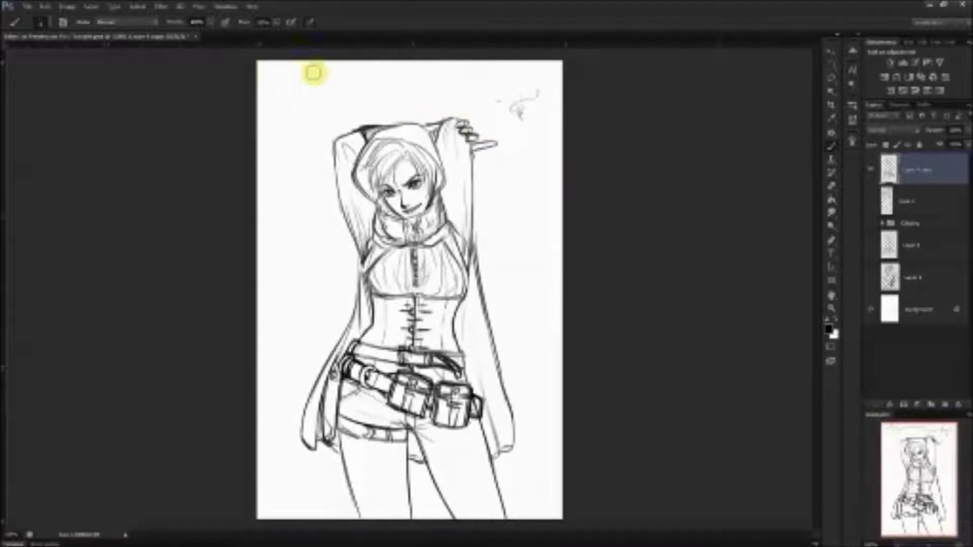
pyautogui.moveTo(527, 72)
pyautogui.mouseDown()
pyautogui.moveTo(516, 86)
pyautogui.moveTo(528, 158)
pyautogui.moveTo(522, 148)
pyautogui.mouseUp()
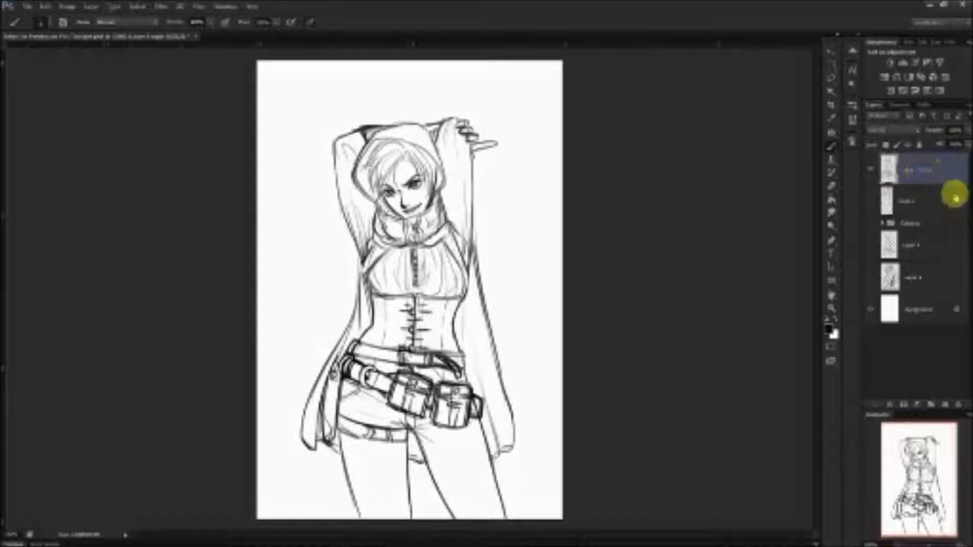
pyautogui.rightClick(871, 161)
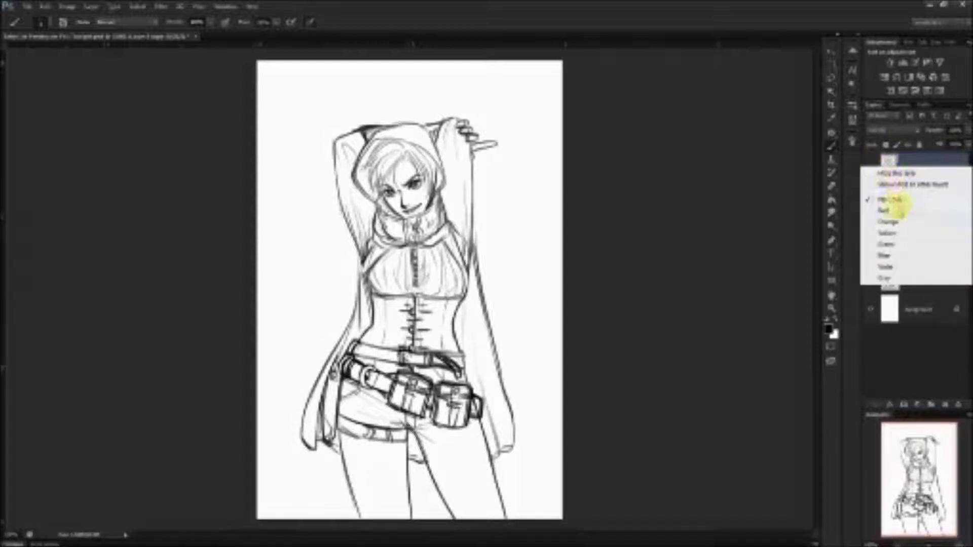
pyautogui.click(889, 210)
# Step: Move the layer under the sketch copy below the Coloring group, then group it with the two layers beneath and rename the group
pyautogui.click(927, 201)
pyautogui.moveTo(935, 219)
pyautogui.mouseDown()
pyautogui.moveTo(934, 200)
pyautogui.moveTo(933, 233)
pyautogui.mouseUp()
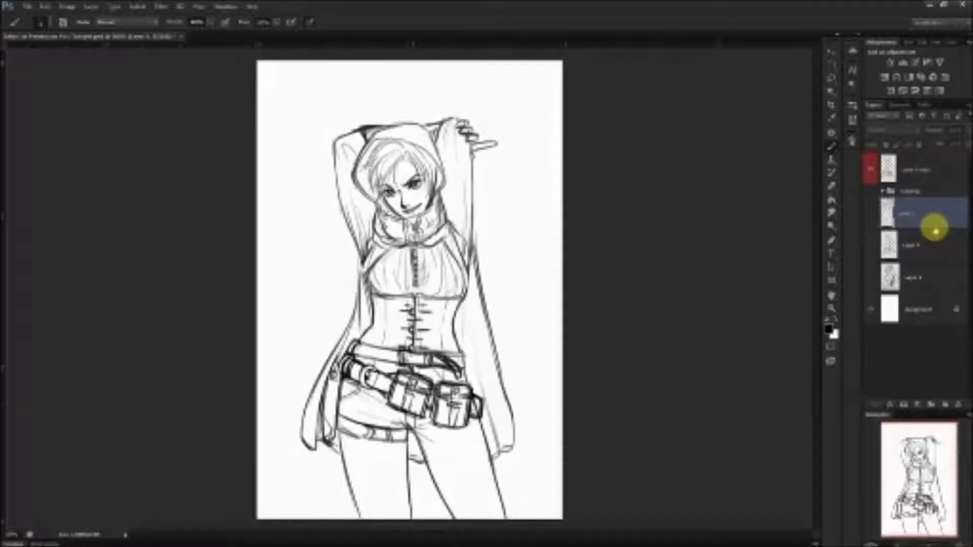
pyautogui.keyDown('shift'); pyautogui.click(929, 274); pyautogui.keyUp('shift')
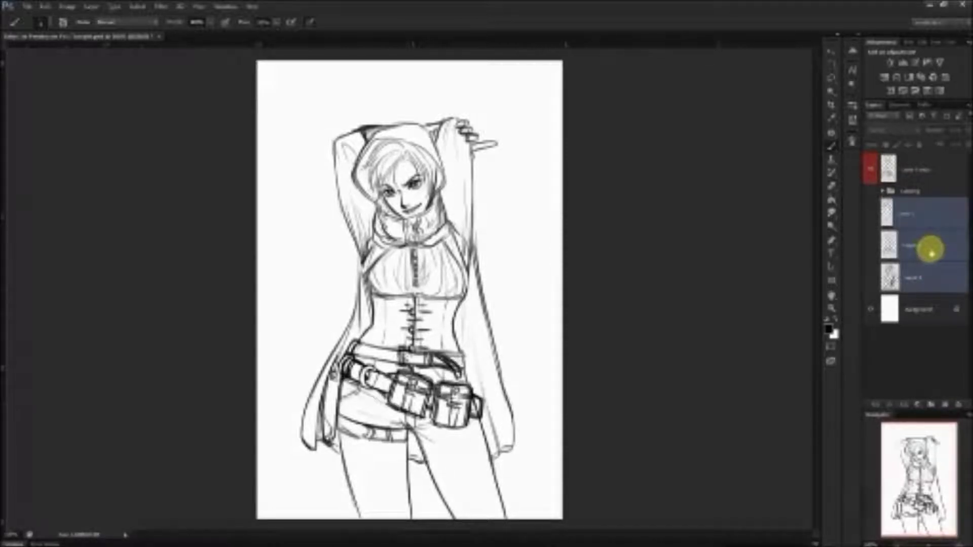
pyautogui.hotkey('ctrl', 'g')
pyautogui.doubleClick(914, 201)
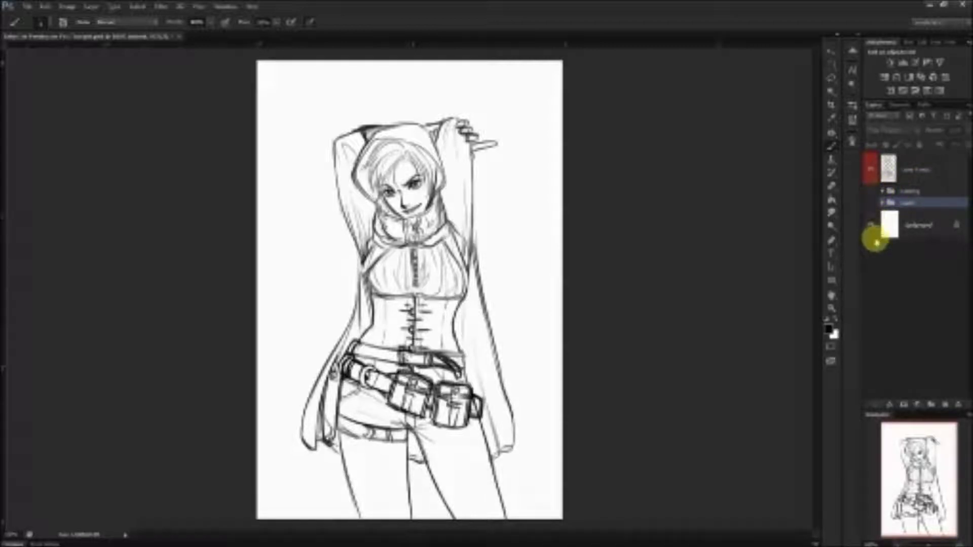
# Step: Create a new layer above the red-labelled sketch copy, clipped to it with a clipping mask
pyautogui.click(927, 169)
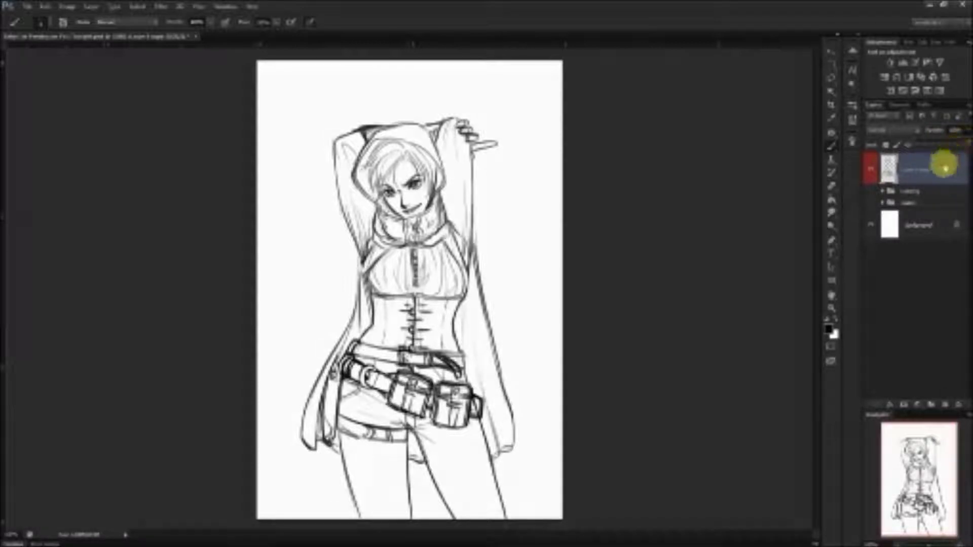
pyautogui.hotkey('ctrl', 'shift', 'n')
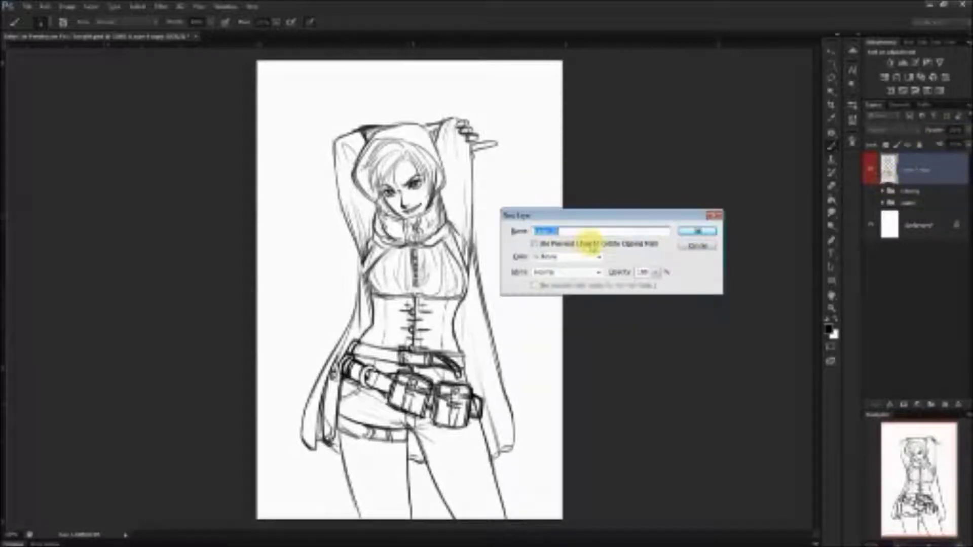
pyautogui.press('Return')
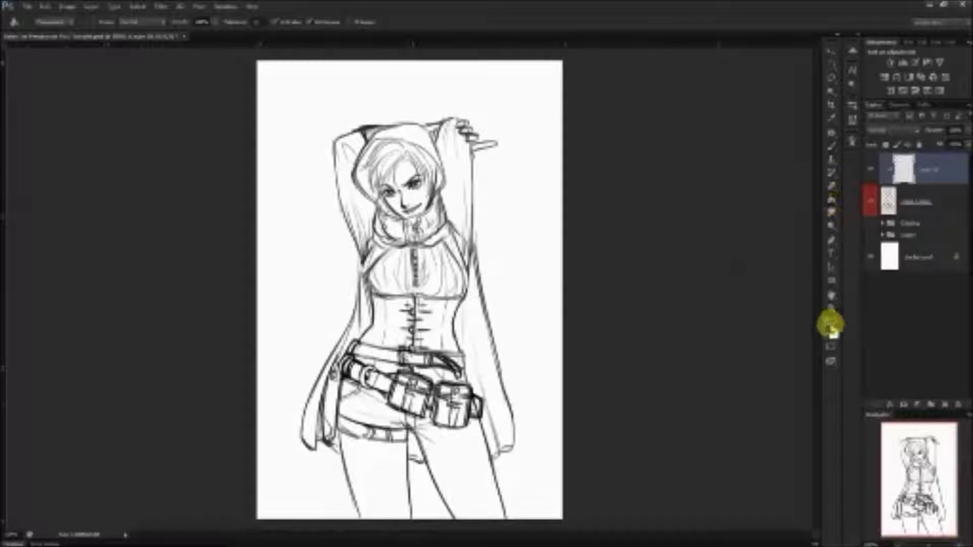
# Step: Set the foreground colour to a light cyan blue and fill the clipped layer with it to tint the sketch lines
pyautogui.click(829, 329)
pyautogui.moveTo(686, 315); pyautogui.dragTo(687, 361)
pyautogui.moveTo(641, 332); pyautogui.dragTo(628, 305)
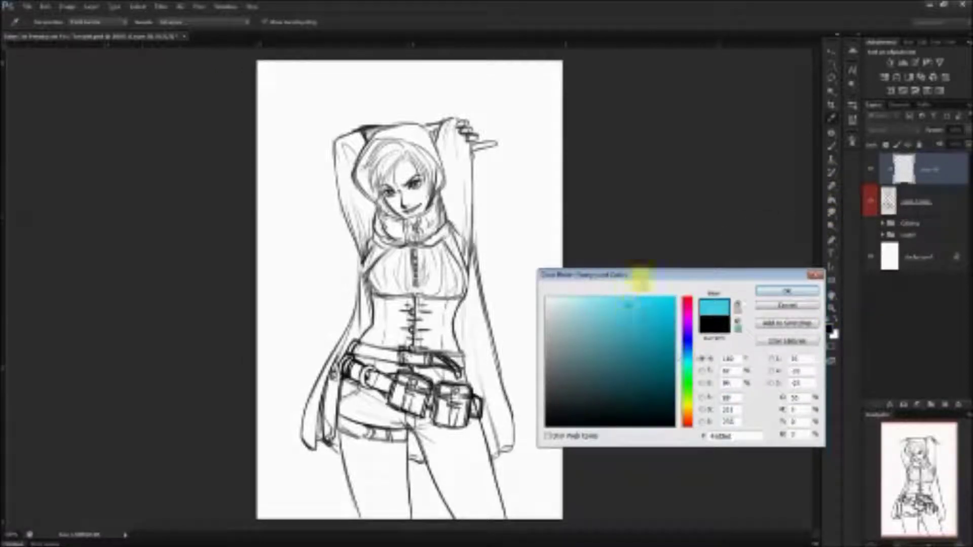
pyautogui.click(786, 290)
pyautogui.press('g')
pyautogui.click(544, 228)
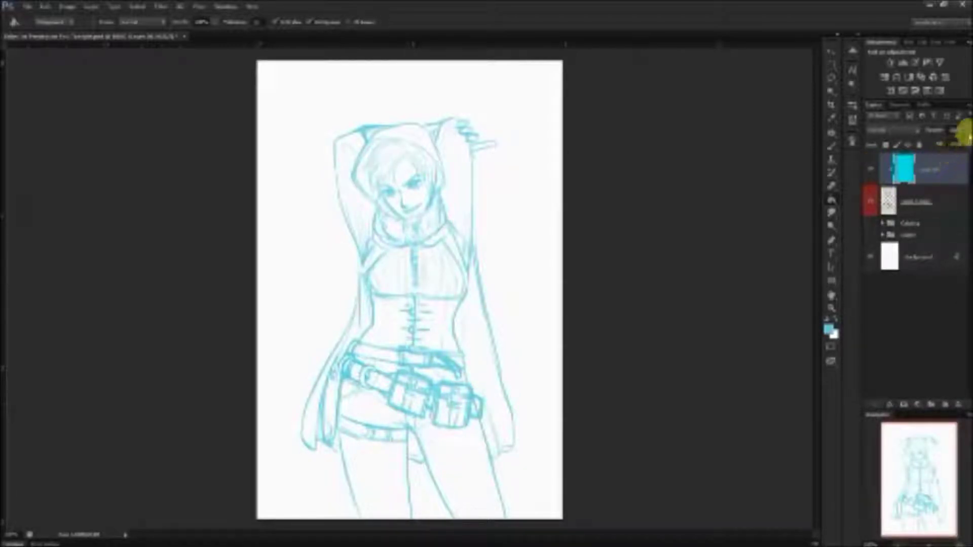
# Step: Lower the opacity of the red-labelled sketch layer so the blue lines become a faint guide
pyautogui.moveTo(962, 140)
pyautogui.mouseDown()
pyautogui.moveTo(953, 137)
pyautogui.moveTo(969, 143)
pyautogui.moveTo(948, 140)
pyautogui.mouseUp()
pyautogui.click(940, 199)
pyautogui.click(968, 131)
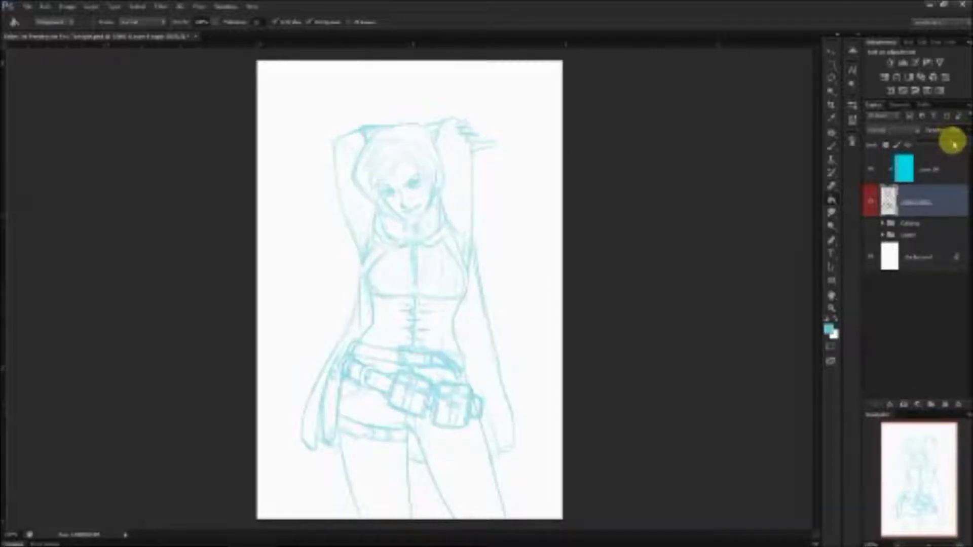
pyautogui.moveTo(949, 142); pyautogui.dragTo(947, 142)
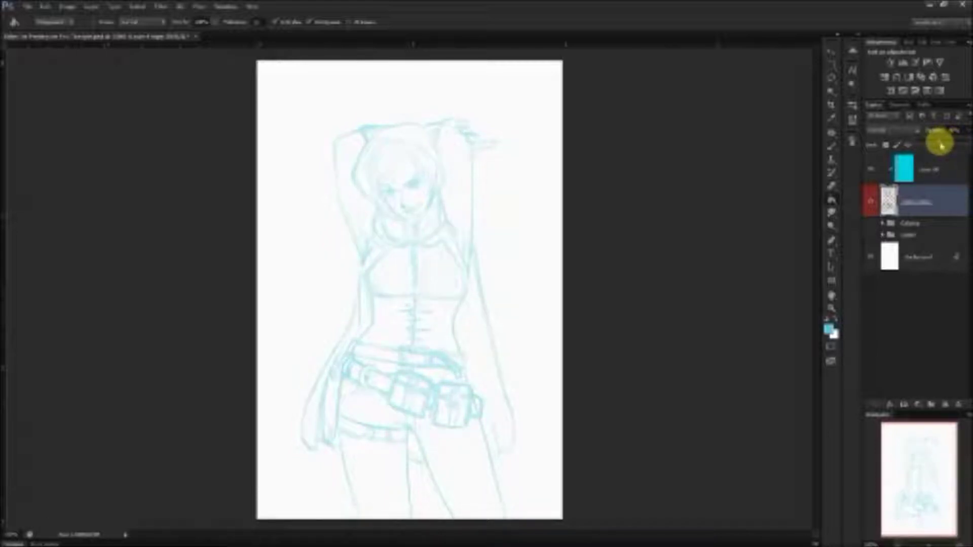
# Step: Add a new blank layer above the cyan layer, reset the colours to black and white, and select the Brush tool
pyautogui.click(936, 172)
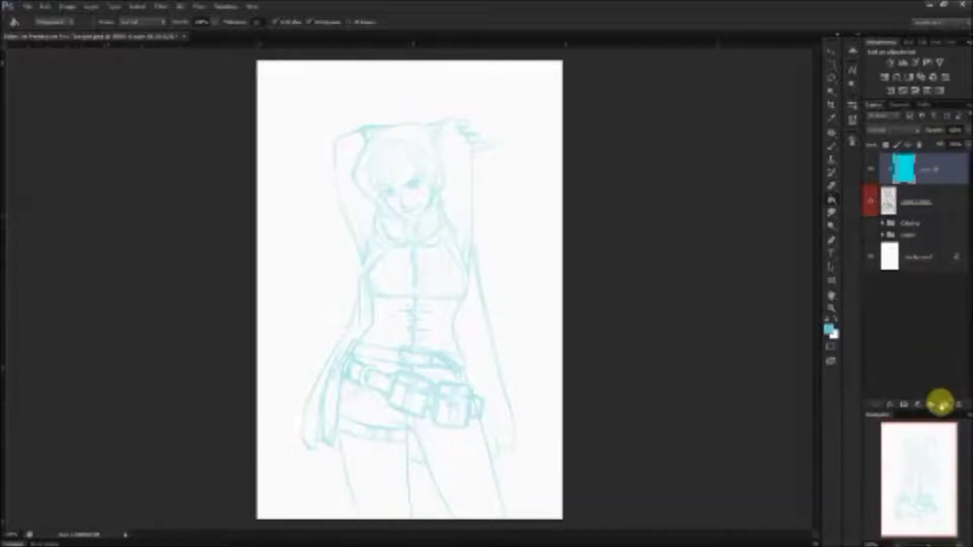
pyautogui.click(931, 403)
pyautogui.click(824, 319)
pyautogui.click(830, 145)
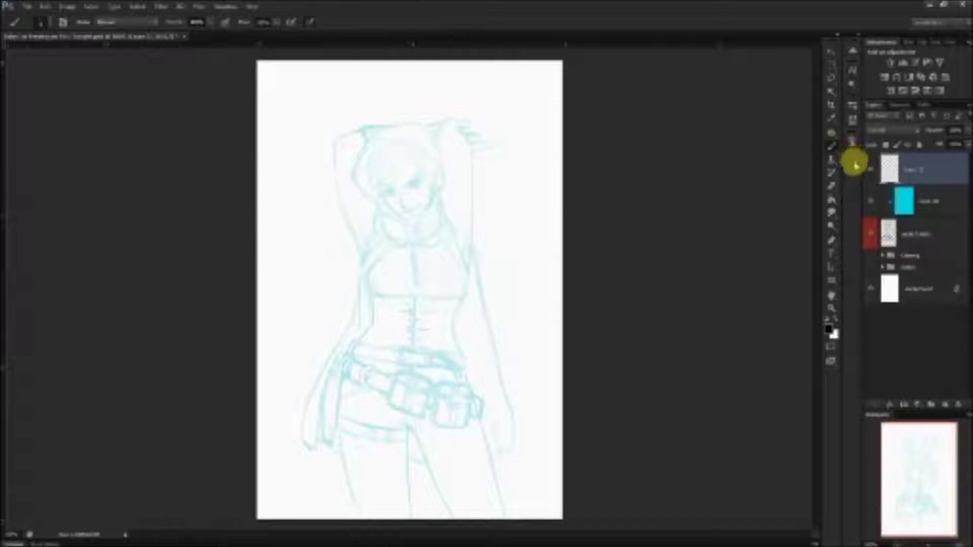
# Step: Adjust the angle and roundness of the brush tip in the brush settings
pyautogui.click(852, 140)
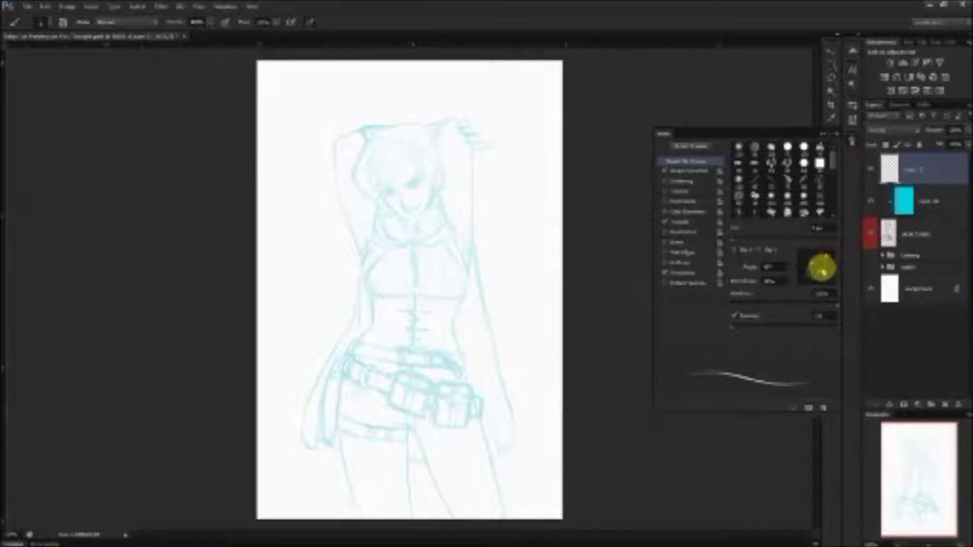
pyautogui.moveTo(814, 284); pyautogui.dragTo(806, 249)
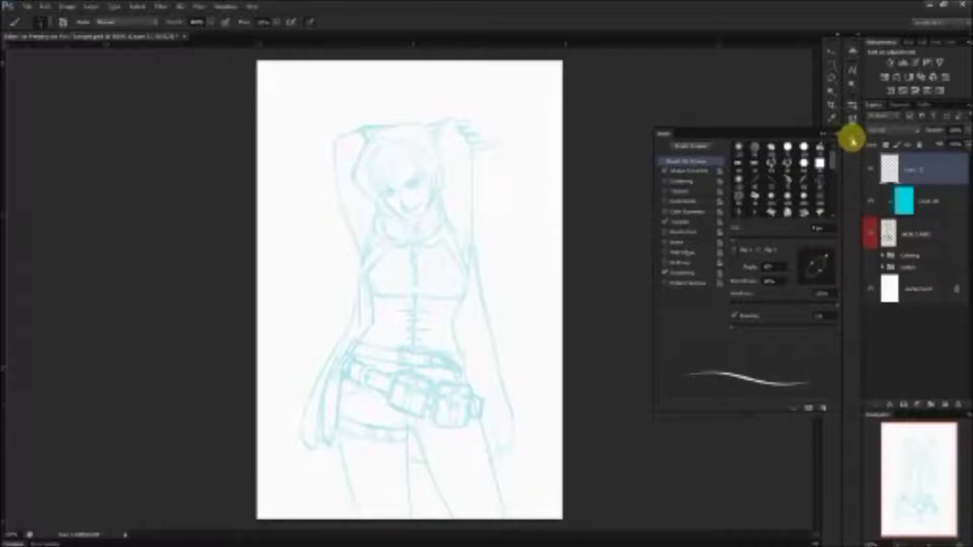
pyautogui.click(855, 142)
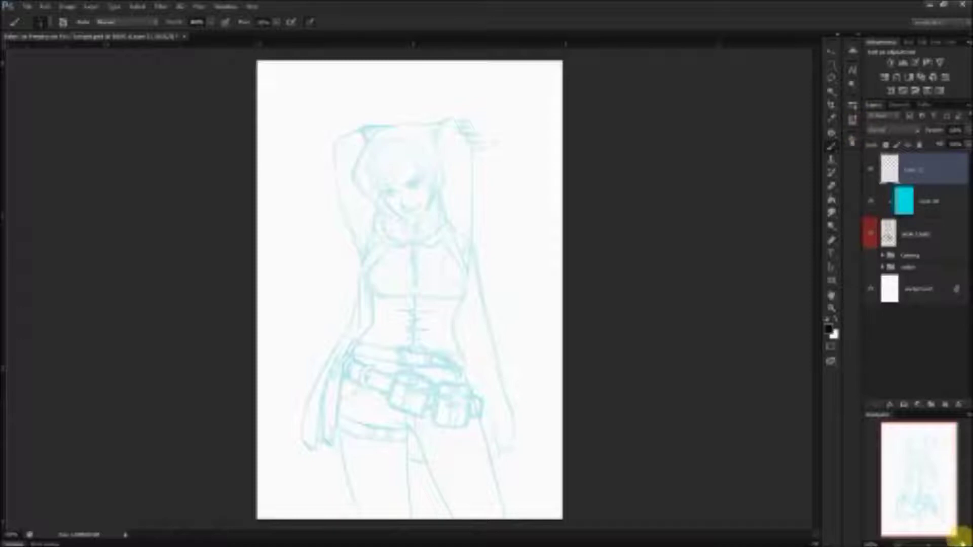
# Step: Examine the faint sketch lines up close on the torso, head and raised arms
pyautogui.click(960, 535)
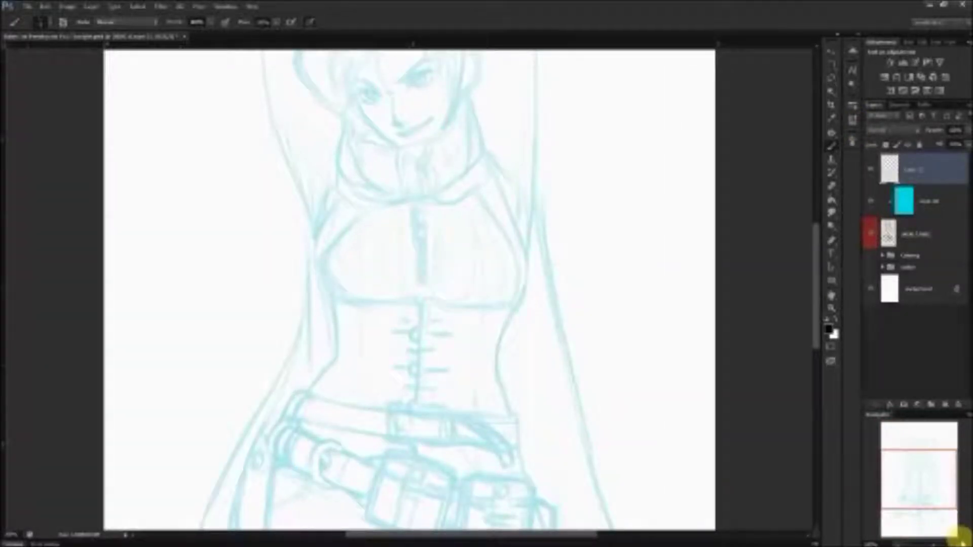
pyautogui.click(960, 535)
pyautogui.click(920, 476)
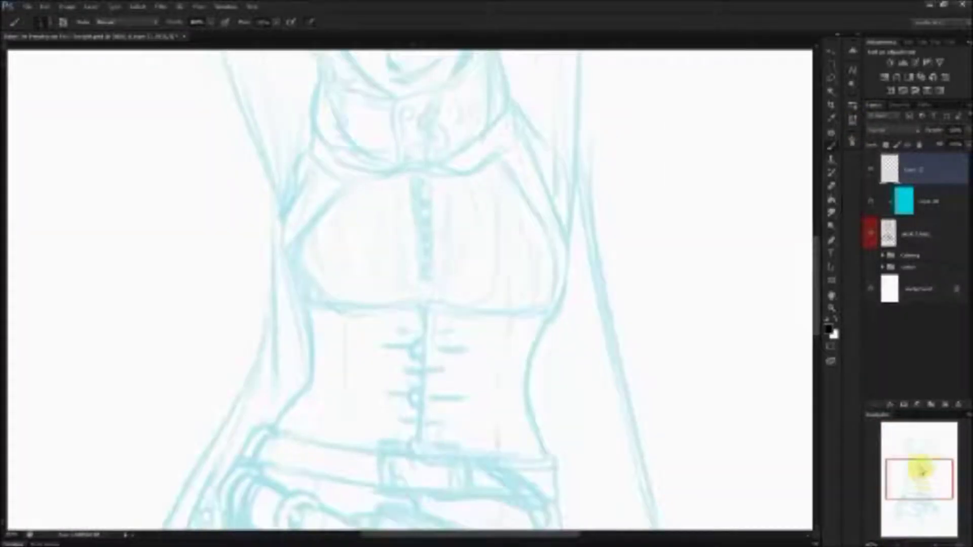
pyautogui.hotkey('ctrl', '-')
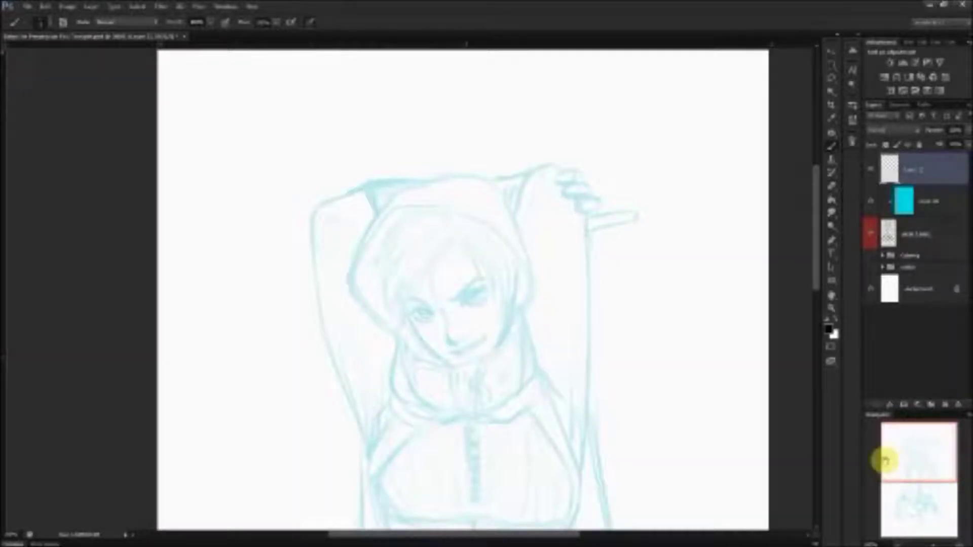
pyautogui.moveTo(632, 308); pyautogui.dragTo(588, 182)
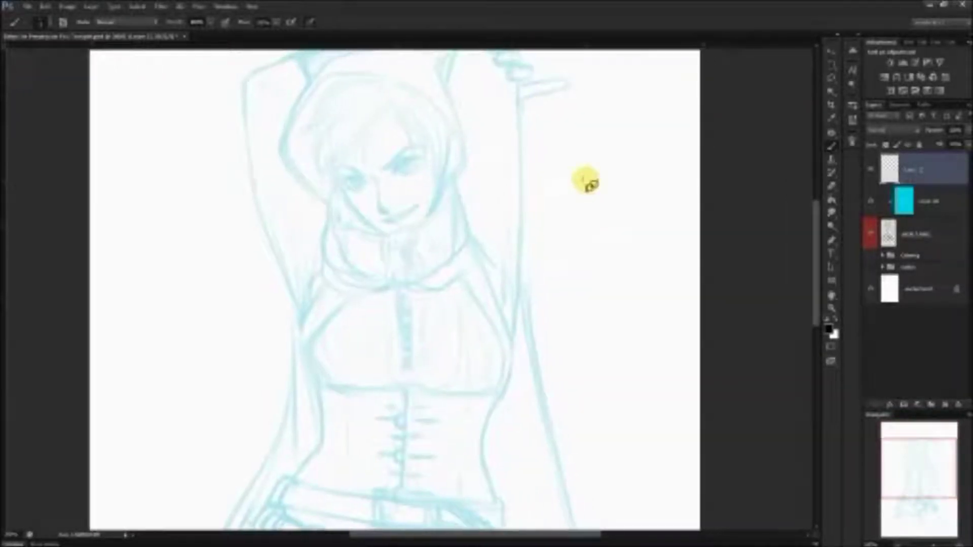
pyautogui.hotkey('ctrl', '-')
pyautogui.hotkey('ctrl', '-')
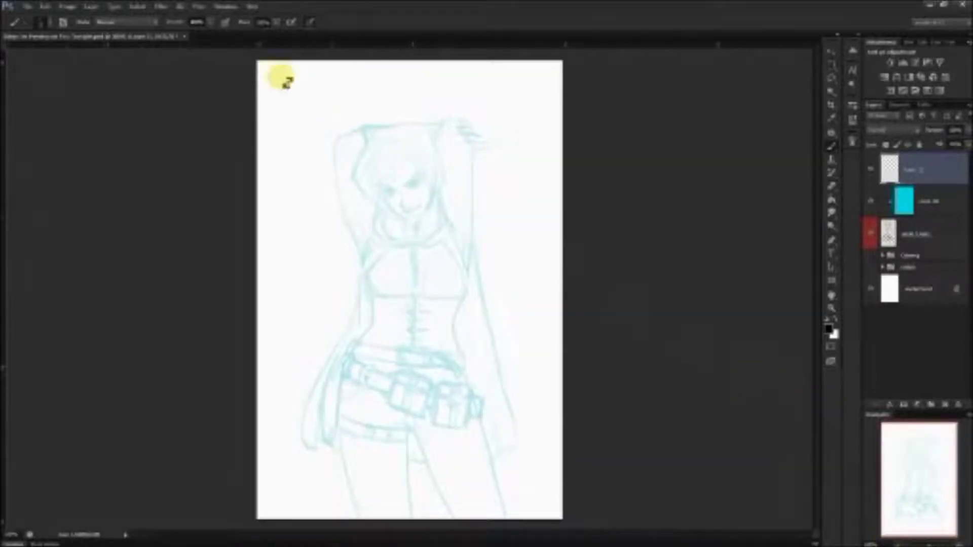
# Step: Resize the image to 200 percent of its width and height with proportions constrained
pyautogui.click(71, 6)
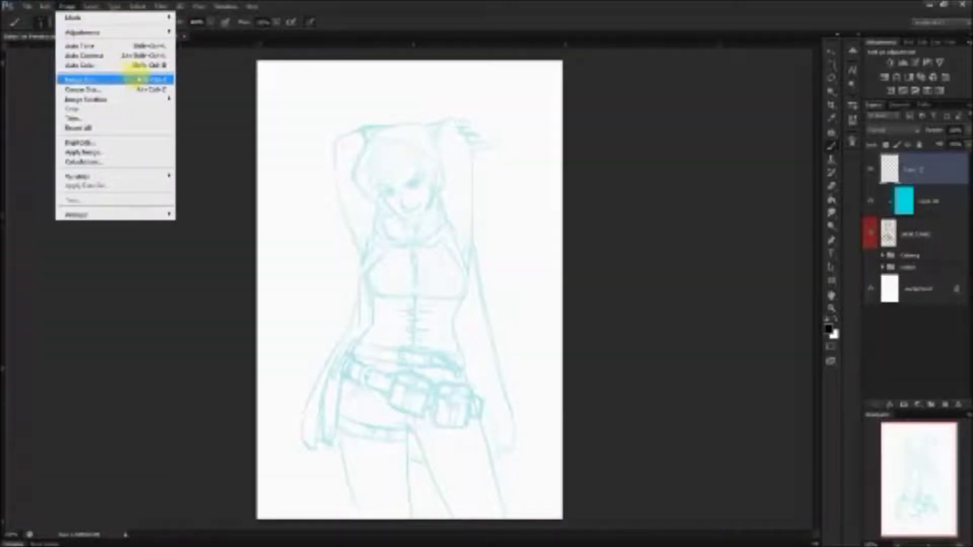
pyautogui.click(135, 79)
pyautogui.click(455, 241)
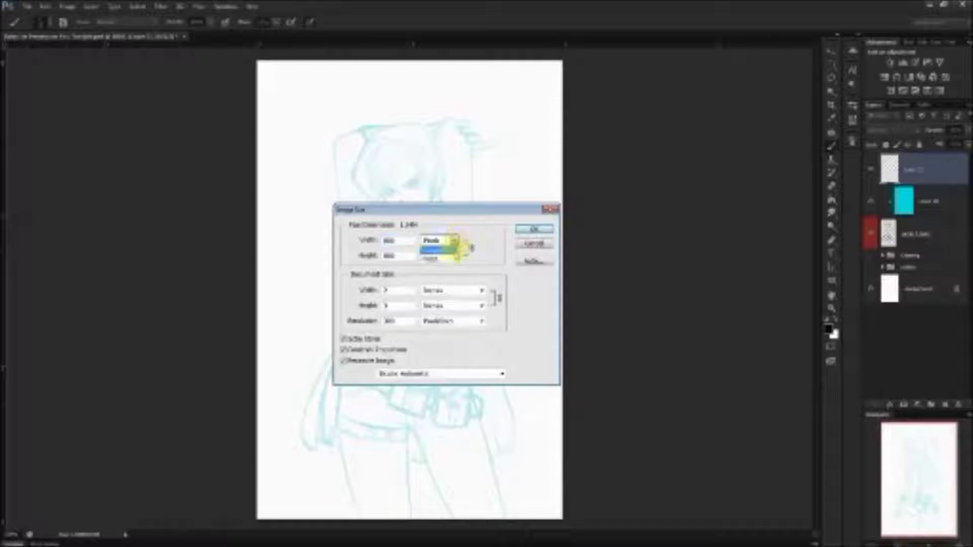
pyautogui.click(440, 250)
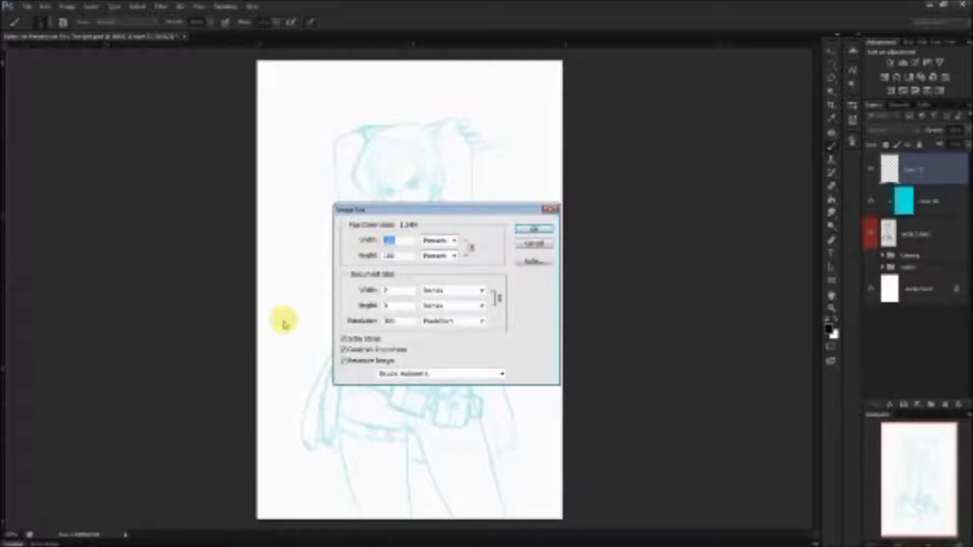
pyautogui.write('2')
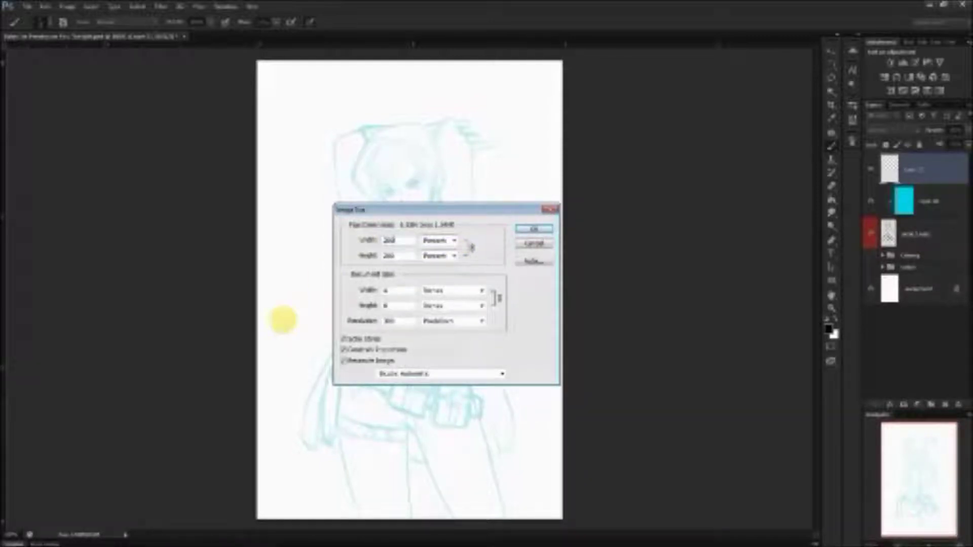
pyautogui.press('Return')
# Step: Examine the enlarged sketch around the head and upper body, then the whole figure
pyautogui.hotkey('ctrl', '+')
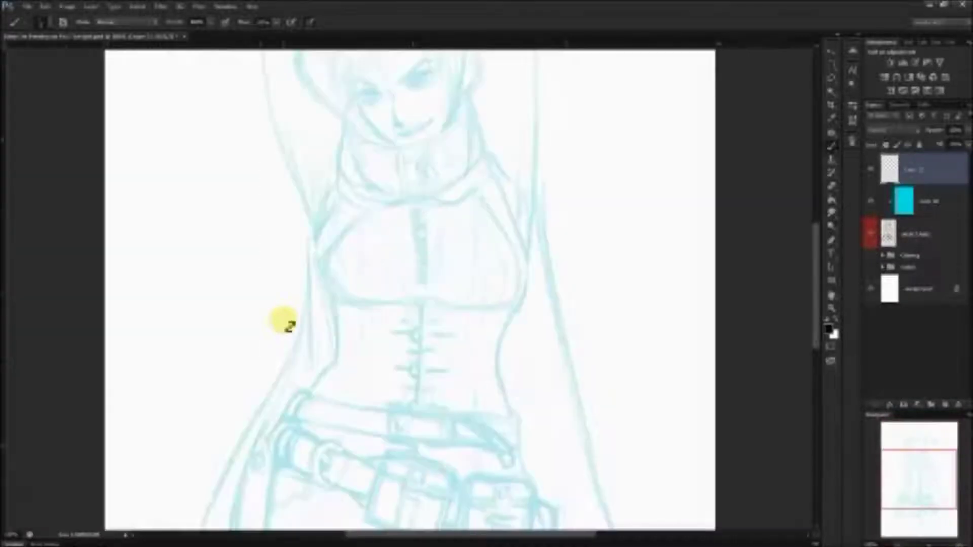
pyautogui.moveTo(926, 451); pyautogui.dragTo(931, 434)
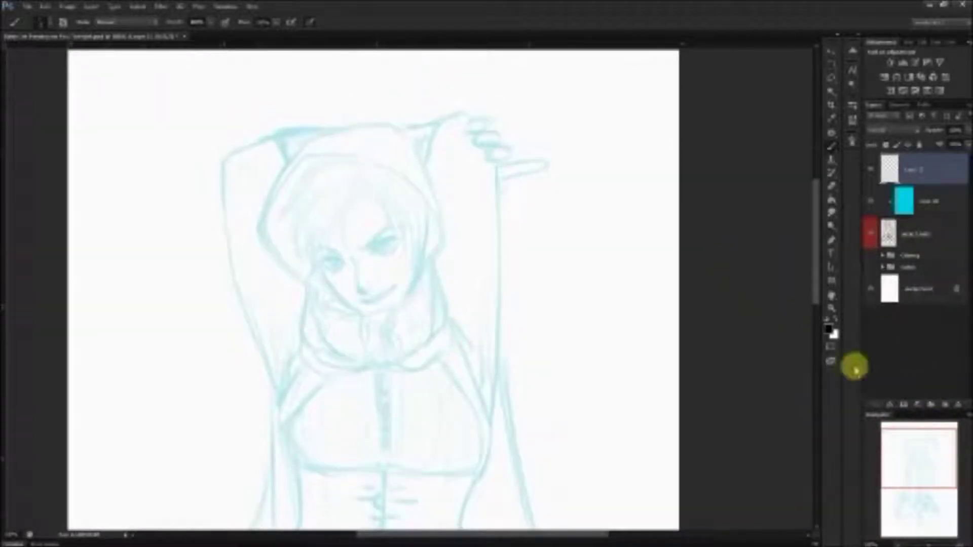
pyautogui.moveTo(927, 474)
pyautogui.mouseDown()
pyautogui.moveTo(919, 493)
pyautogui.moveTo(918, 465)
pyautogui.moveTo(930, 479)
pyautogui.moveTo(922, 482)
pyautogui.mouseUp()
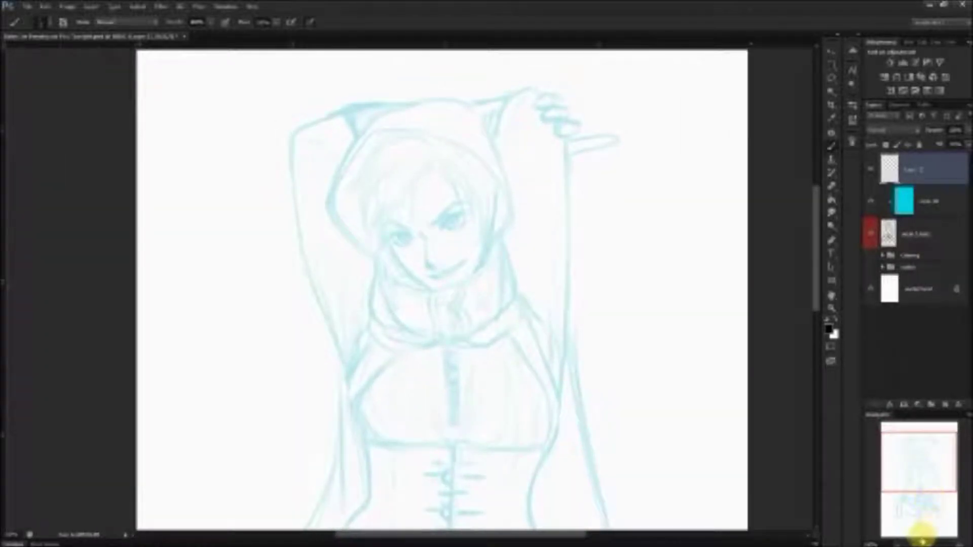
pyautogui.moveTo(902, 541); pyautogui.dragTo(897, 541)
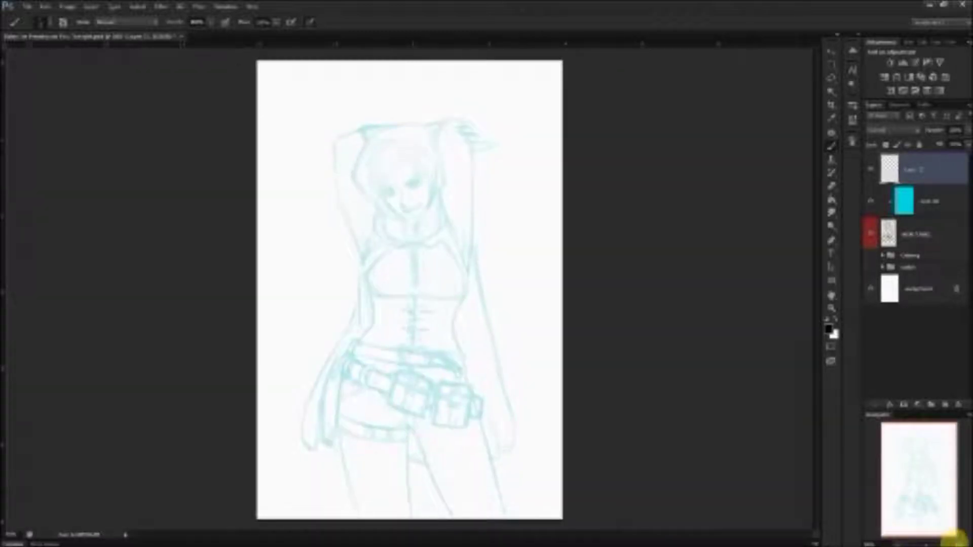
# Step: Examine the sketch up close around the head, hood and raised arms
pyautogui.click(959, 532)
pyautogui.click(959, 533)
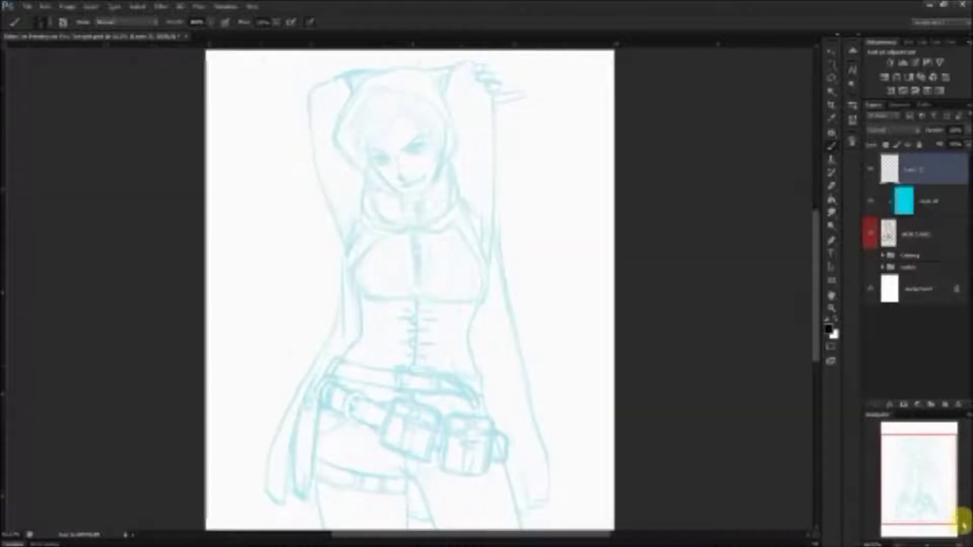
pyautogui.moveTo(940, 490); pyautogui.dragTo(931, 464)
pyautogui.click(959, 533)
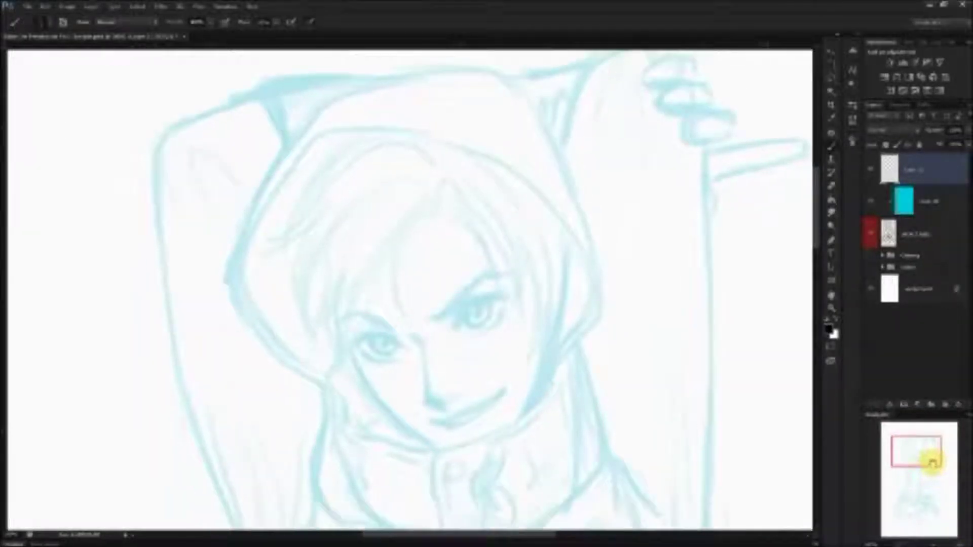
pyautogui.click(101, 536)
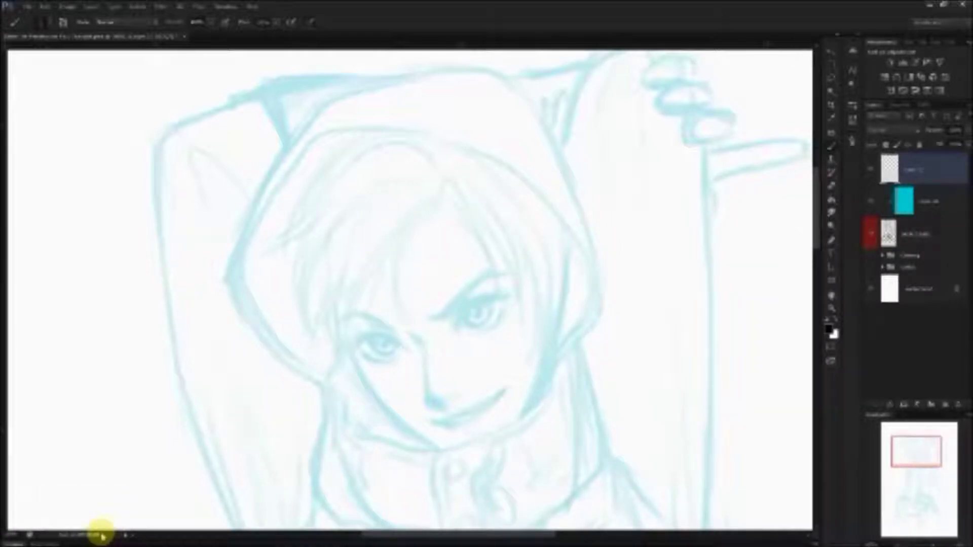
pyautogui.scroll(3, 819, 188)
pyautogui.scroll(-2, 818, 187)
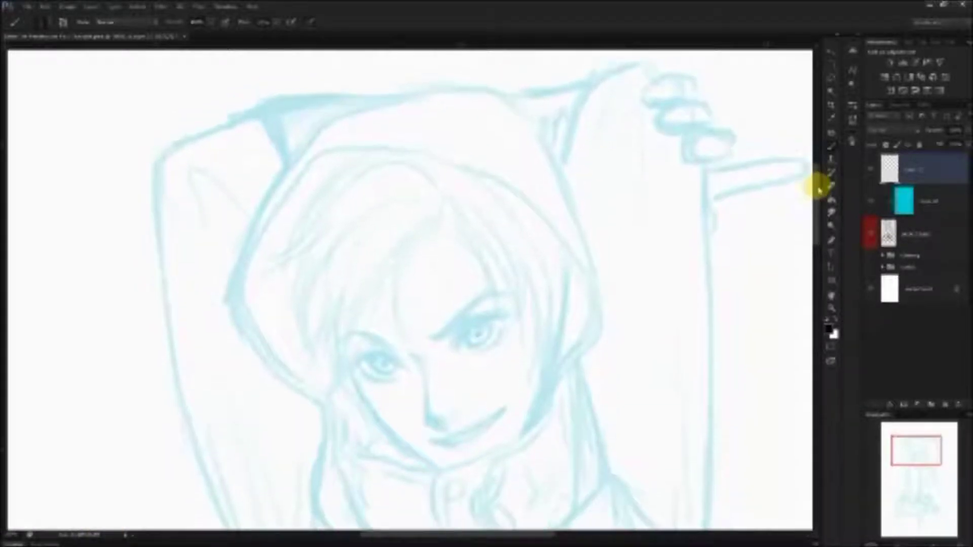
pyautogui.scroll(-3, 817, 189)
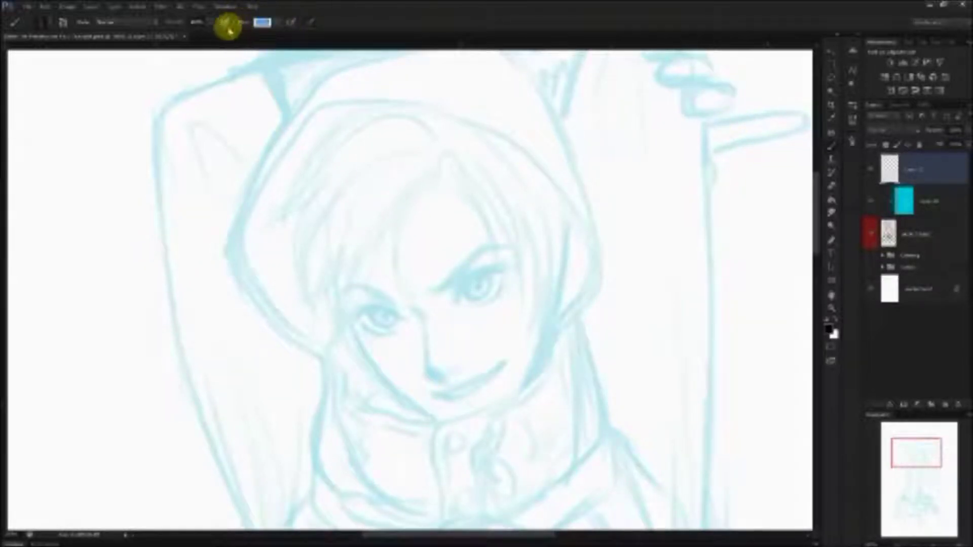
# Step: Draw several curved test strokes over the raised arm beside the head to try out the brush
pyautogui.click(201, 22)
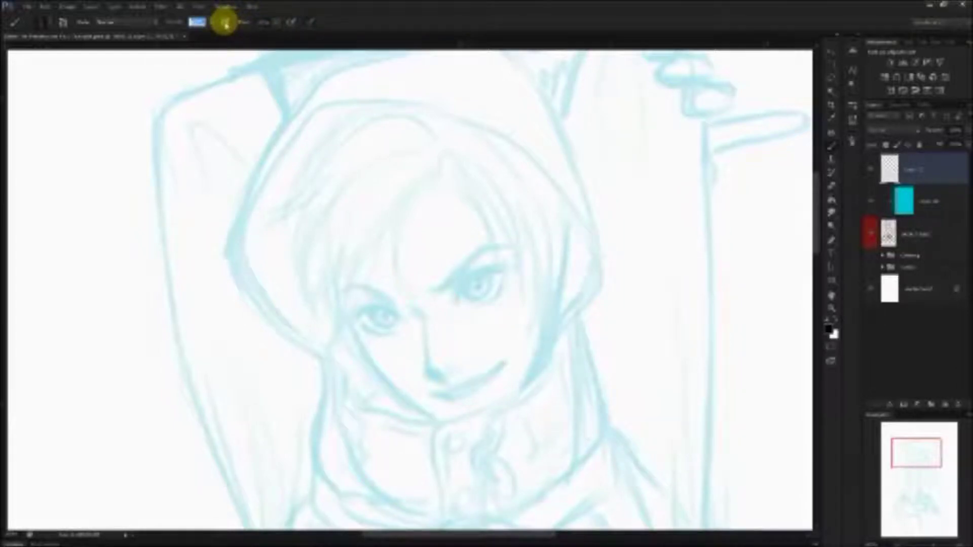
pyautogui.press('Return')
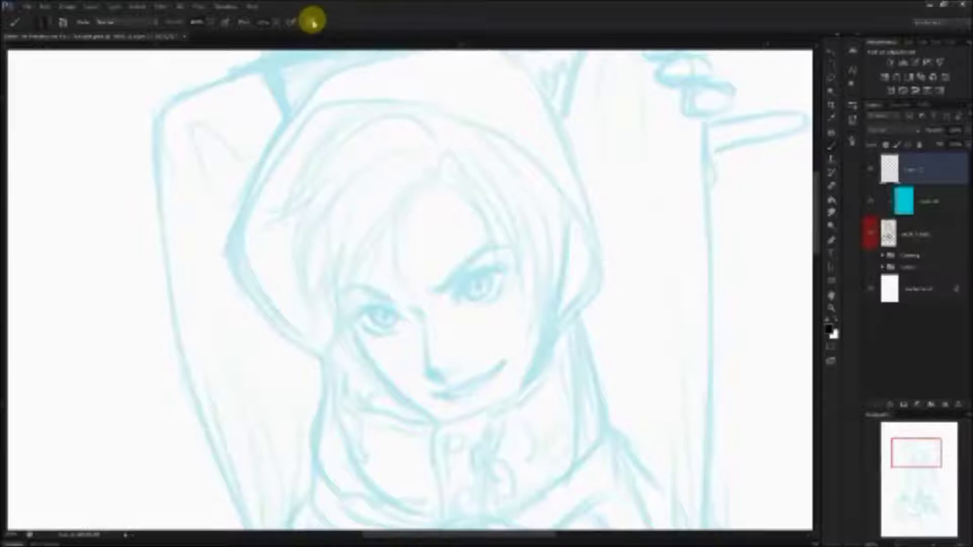
pyautogui.moveTo(166, 70); pyautogui.dragTo(161, 288)
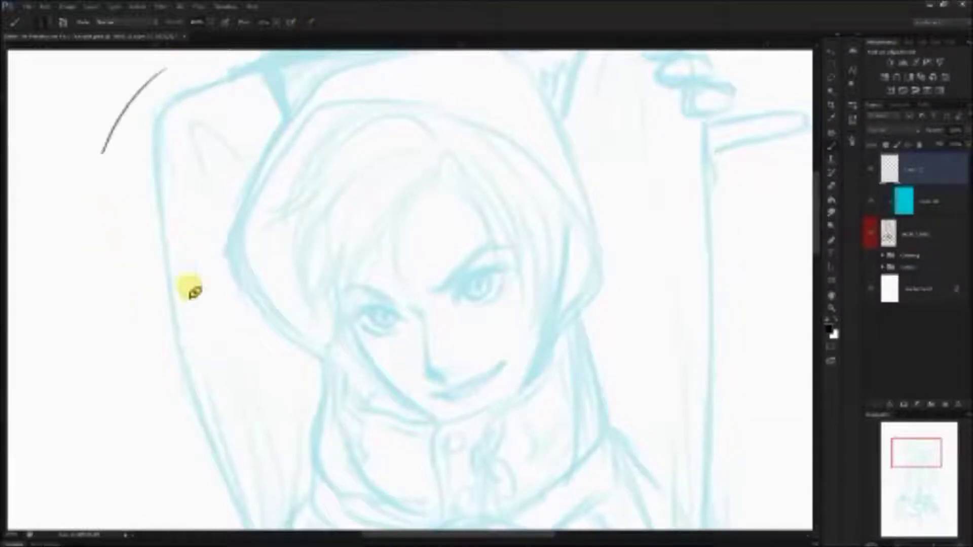
pyautogui.moveTo(205, 79)
pyautogui.mouseDown()
pyautogui.moveTo(166, 109)
pyautogui.moveTo(201, 281)
pyautogui.mouseUp()
pyautogui.moveTo(167, 67); pyautogui.dragTo(226, 279)
pyautogui.moveTo(115, 269); pyautogui.dragTo(94, 213)
pyautogui.moveTo(192, 65)
pyautogui.mouseDown()
pyautogui.moveTo(155, 232)
pyautogui.moveTo(199, 269)
pyautogui.moveTo(202, 249)
pyautogui.mouseUp()
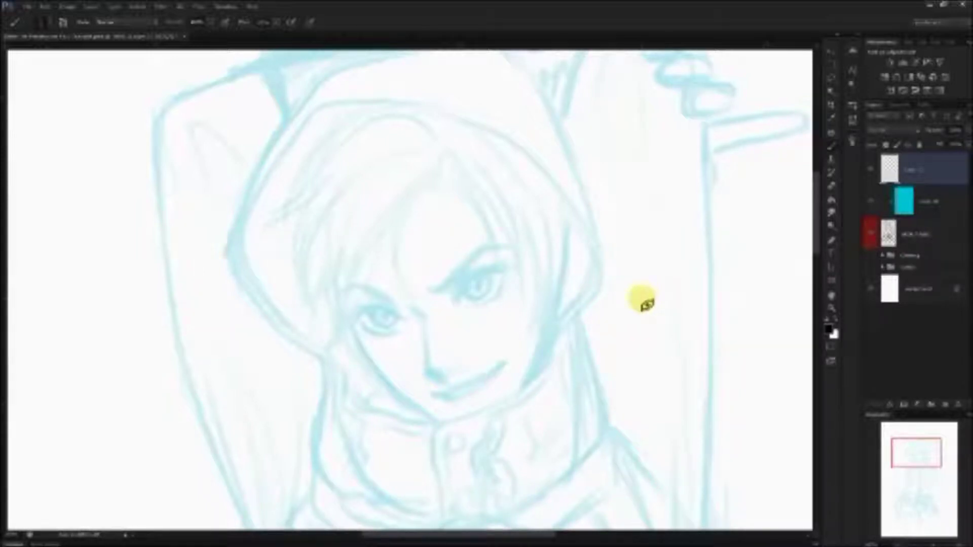
# Step: Examine the face, hood and collar of the sketch from slightly different views
pyautogui.scroll(-2, 805, 205)
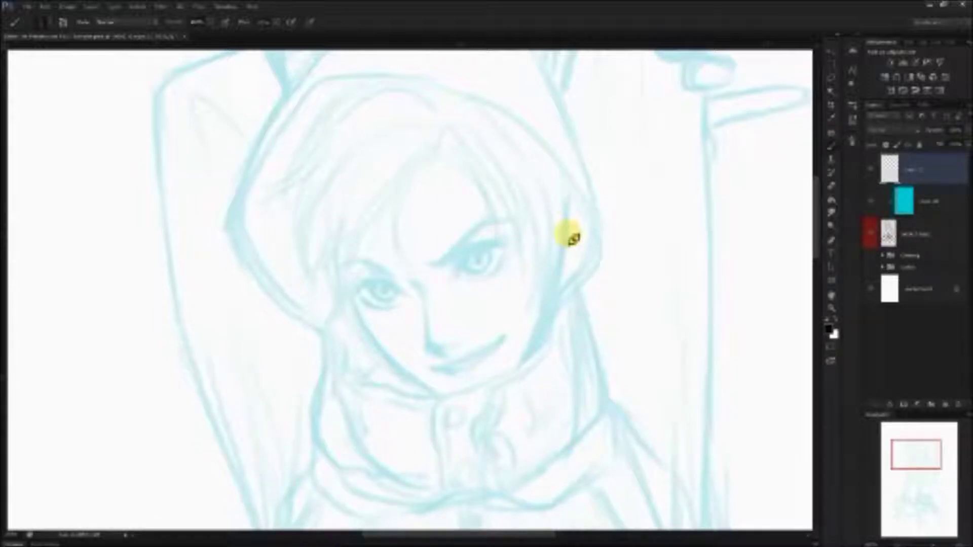
pyautogui.moveTo(560, 239); pyautogui.dragTo(516, 251)
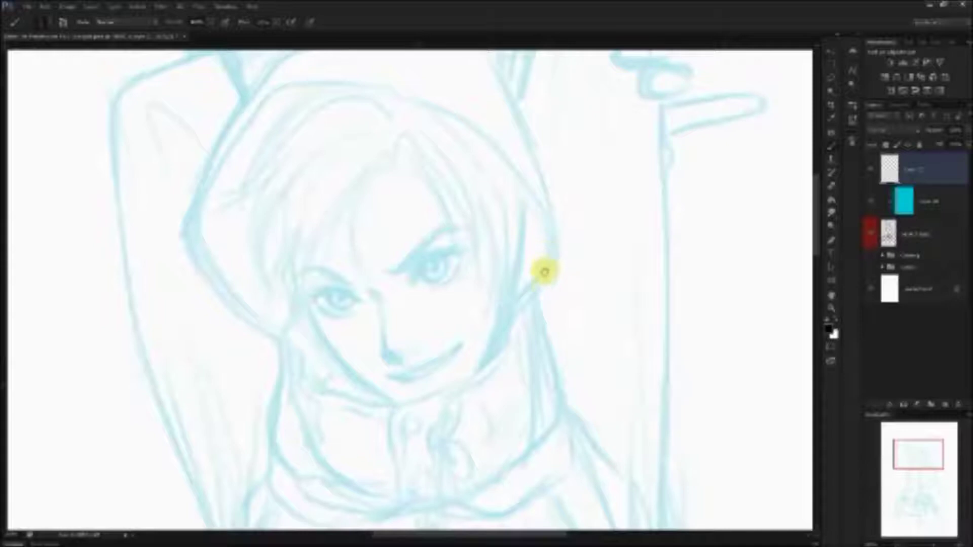
pyautogui.moveTo(544, 261); pyautogui.dragTo(543, 284)
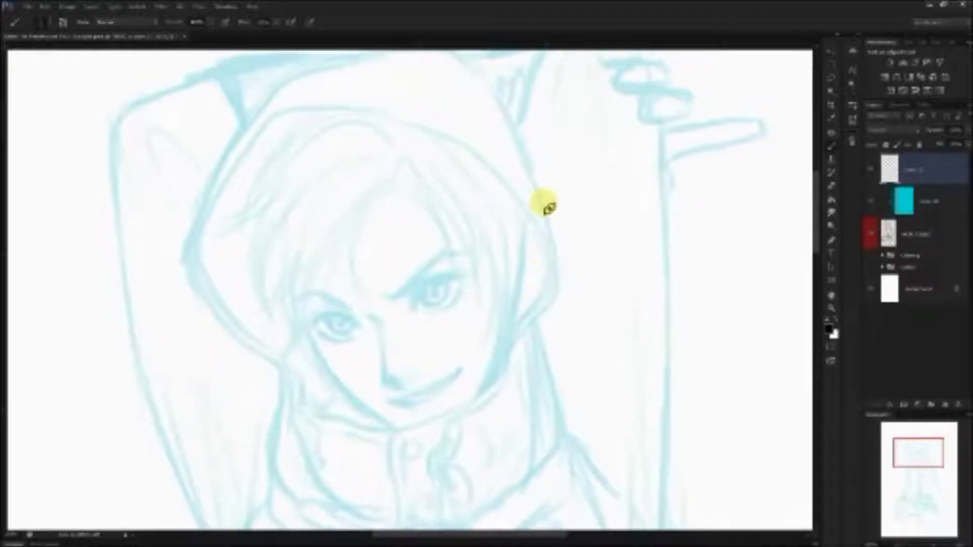
pyautogui.moveTo(516, 278)
pyautogui.mouseDown()
pyautogui.moveTo(489, 259)
pyautogui.moveTo(524, 217)
pyautogui.moveTo(522, 250)
pyautogui.moveTo(491, 245)
pyautogui.moveTo(498, 236)
pyautogui.mouseUp()
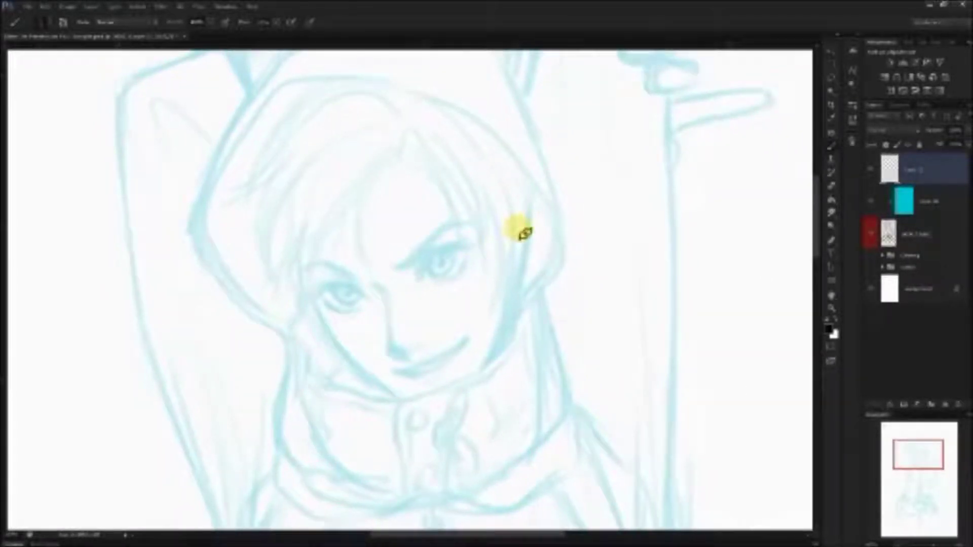
pyautogui.press('r')
pyautogui.moveTo(547, 108); pyautogui.dragTo(635, 176)
pyautogui.click(135, 21)
pyautogui.press('b')
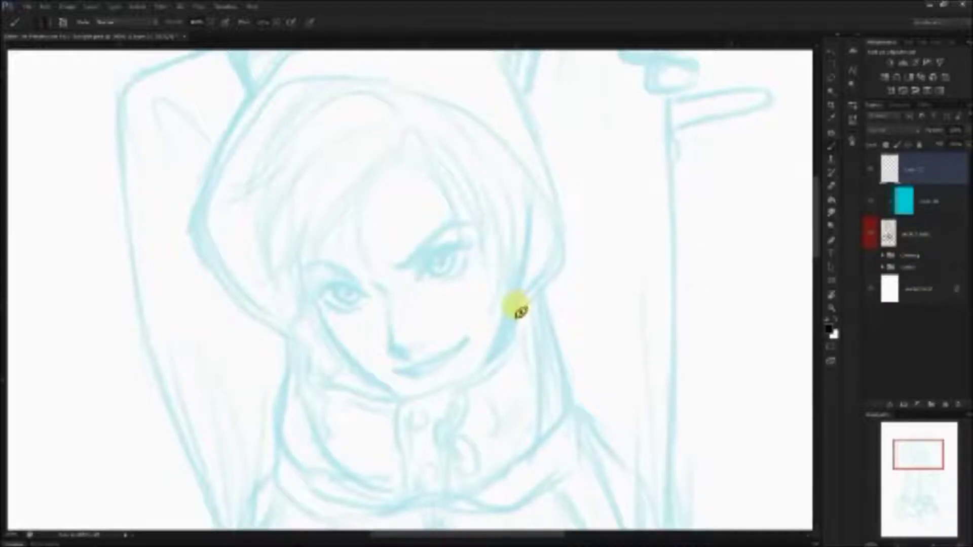
pyautogui.scroll(-2, 496, 281)
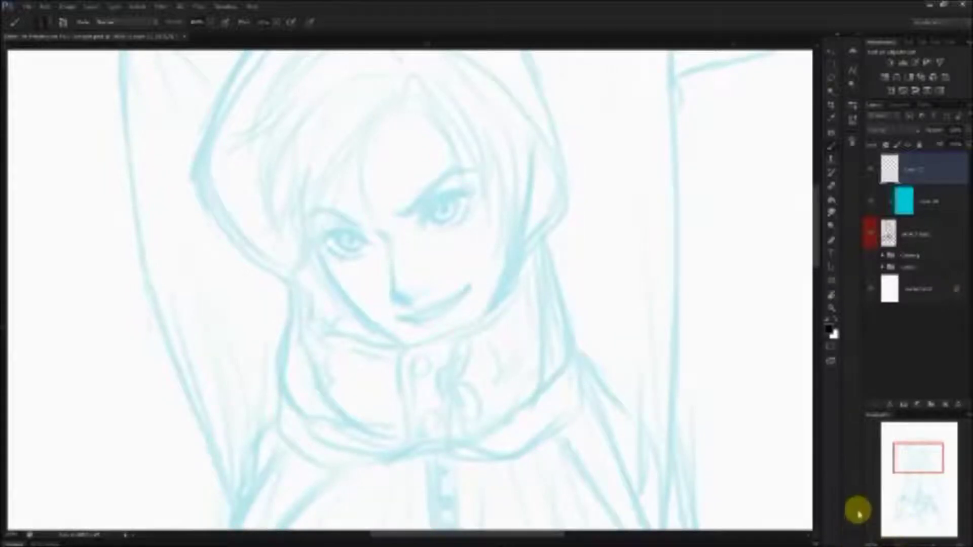
pyautogui.moveTo(423, 217); pyautogui.dragTo(418, 236)
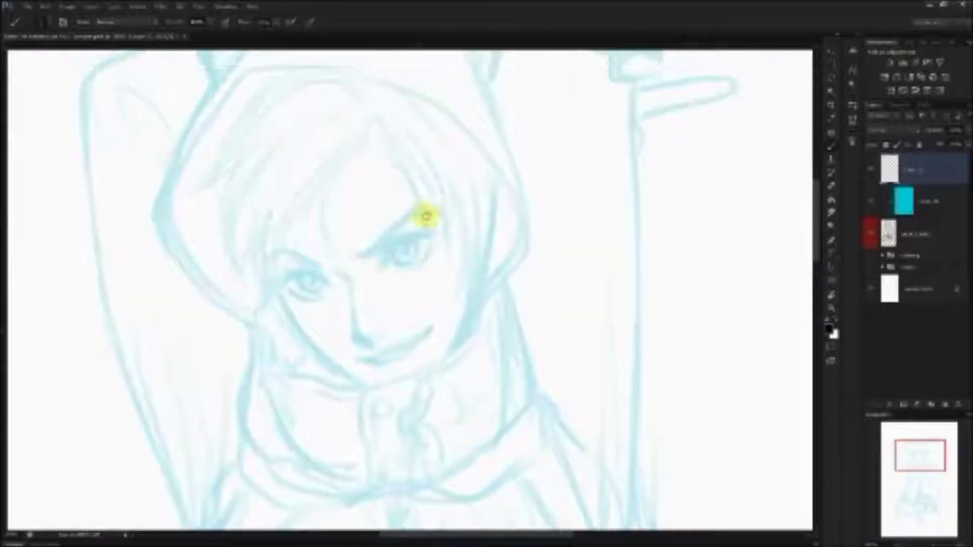
# Step: Ink the nose in black with one line from the bridge to the tip and a short nostril mark
pyautogui.moveTo(338, 275); pyautogui.dragTo(345, 281)
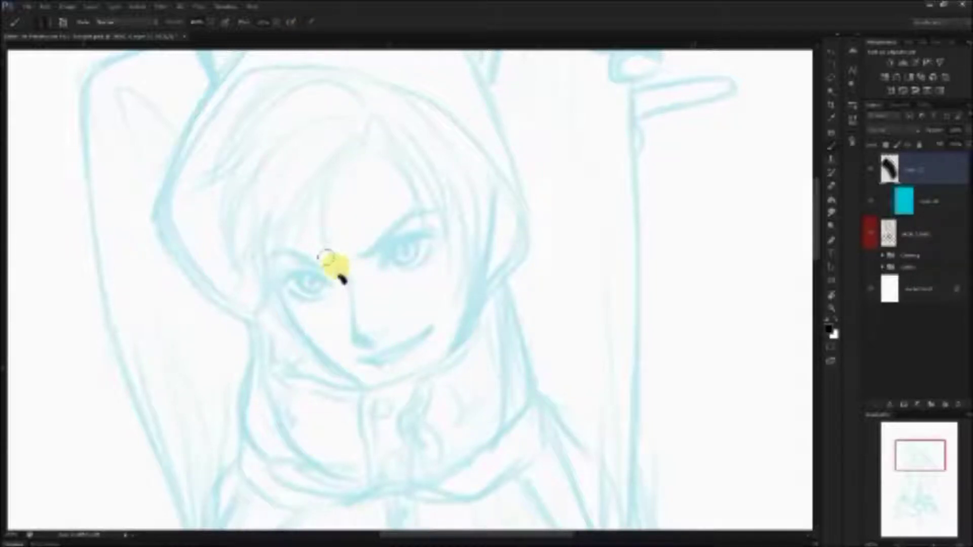
pyautogui.hotkey('ctrl', 'z')
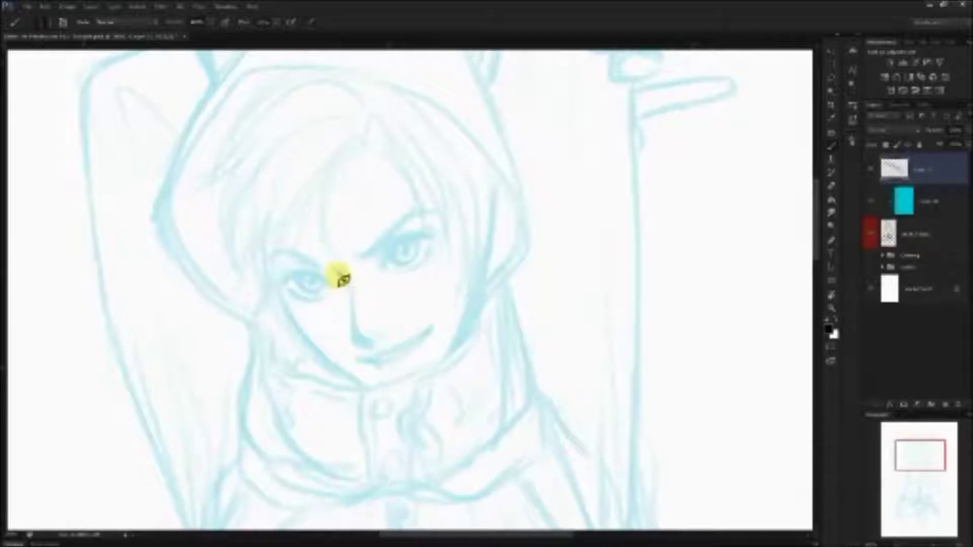
pyautogui.moveTo(339, 274)
pyautogui.mouseDown()
pyautogui.moveTo(350, 305)
pyautogui.moveTo(351, 291)
pyautogui.moveTo(347, 281)
pyautogui.moveTo(351, 339)
pyautogui.moveTo(403, 321)
pyautogui.moveTo(356, 340)
pyautogui.moveTo(388, 345)
pyautogui.mouseUp()
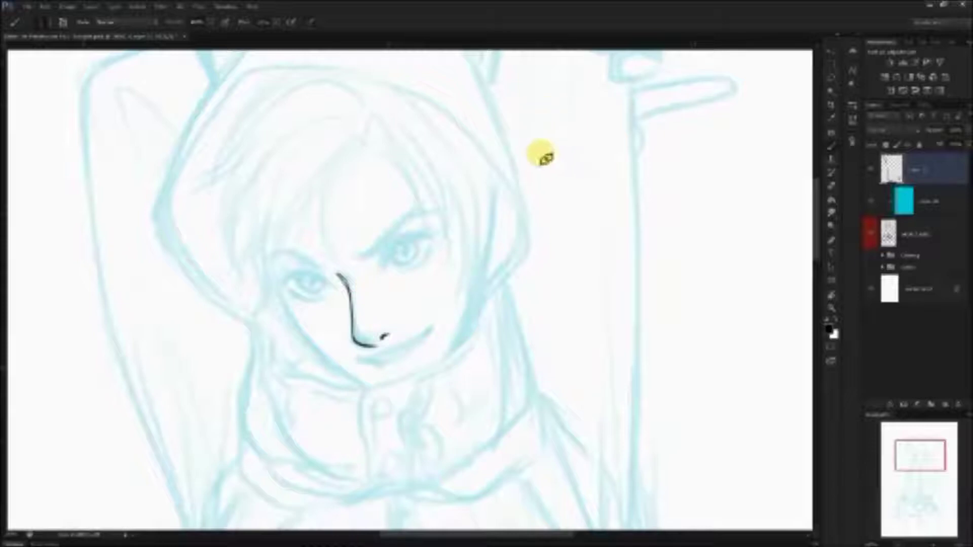
# Step: Ink a thick upper eyelid on the eye under the angled brow and a thin line between the lips
pyautogui.moveTo(475, 63)
pyautogui.mouseDown()
pyautogui.moveTo(501, 113)
pyautogui.moveTo(520, 257)
pyautogui.moveTo(507, 279)
pyautogui.mouseUp()
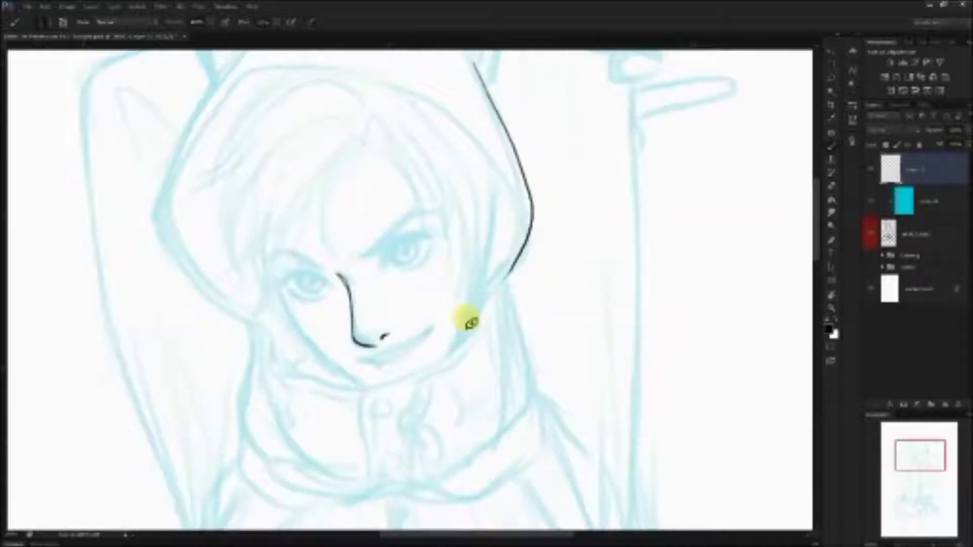
pyautogui.hotkey('ctrl', 'z')
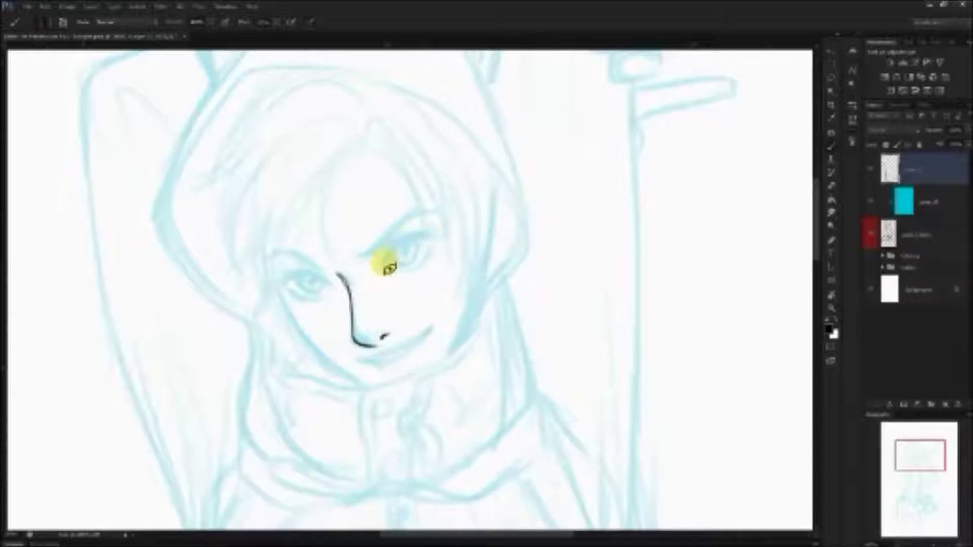
pyautogui.moveTo(425, 235)
pyautogui.mouseDown()
pyautogui.moveTo(393, 258)
pyautogui.moveTo(431, 242)
pyautogui.moveTo(414, 241)
pyautogui.moveTo(385, 256)
pyautogui.mouseUp()
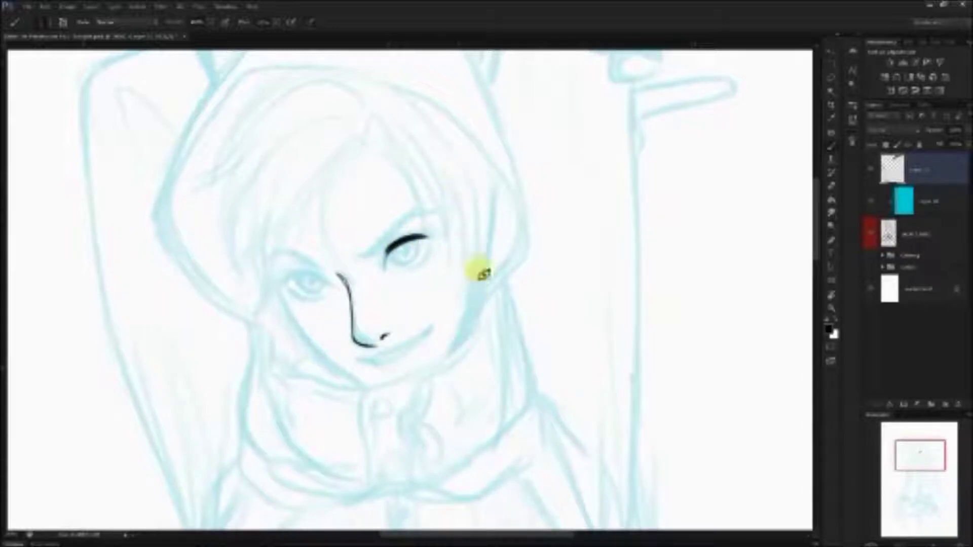
pyautogui.moveTo(359, 360); pyautogui.dragTo(389, 358)
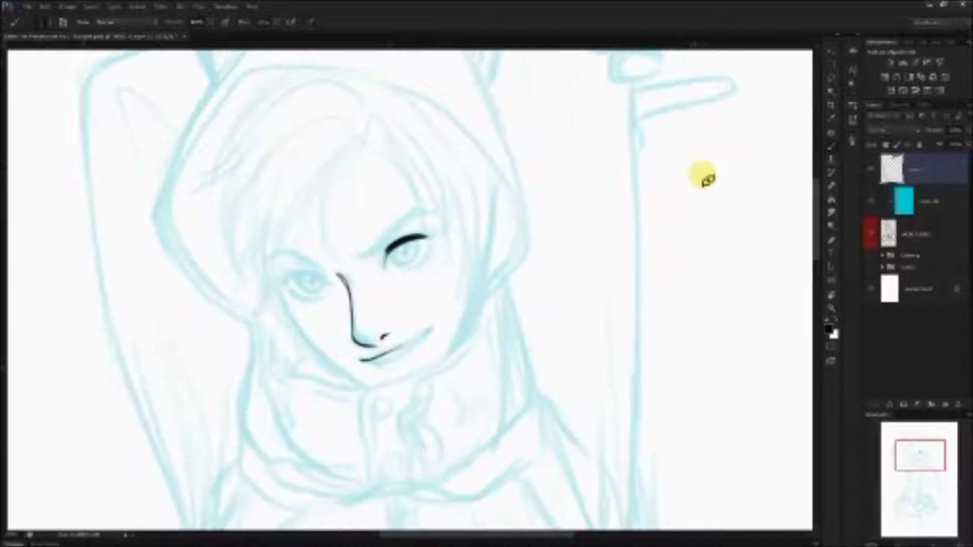
# Step: Draw two long curved practice lines in the blank area beside the arm, building them from overlapping strokes
pyautogui.moveTo(718, 159)
pyautogui.mouseDown()
pyautogui.moveTo(745, 136)
pyautogui.moveTo(695, 202)
pyautogui.moveTo(716, 177)
pyautogui.moveTo(692, 250)
pyautogui.moveTo(693, 225)
pyautogui.moveTo(680, 310)
pyautogui.mouseUp()
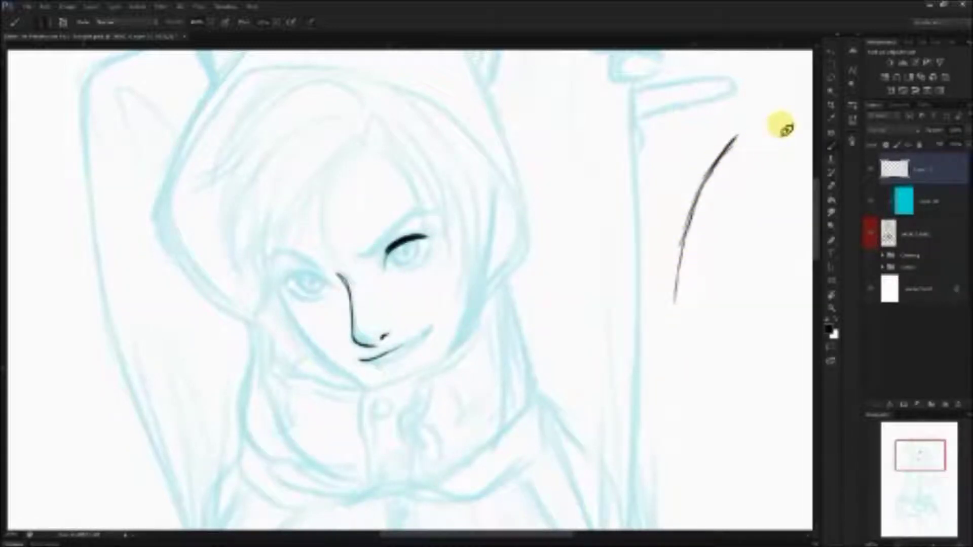
pyautogui.moveTo(773, 133); pyautogui.dragTo(727, 252)
pyautogui.moveTo(752, 164); pyautogui.dragTo(725, 254)
pyautogui.moveTo(746, 183); pyautogui.dragTo(722, 271)
pyautogui.moveTo(737, 222)
pyautogui.mouseDown()
pyautogui.moveTo(716, 287)
pyautogui.moveTo(723, 317)
pyautogui.mouseUp()
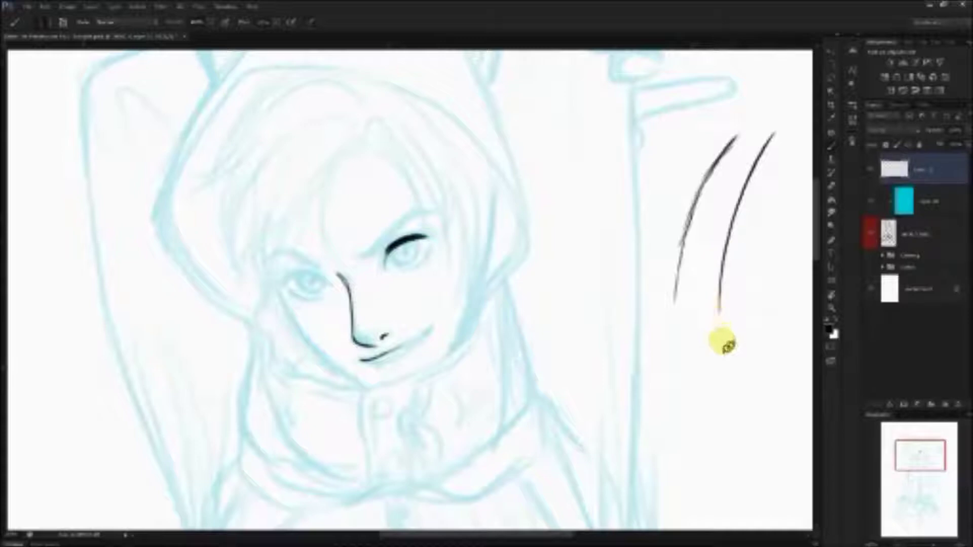
pyautogui.moveTo(745, 113)
pyautogui.mouseDown()
pyautogui.moveTo(664, 331)
pyautogui.moveTo(779, 89)
pyautogui.moveTo(723, 206)
pyautogui.moveTo(725, 405)
pyautogui.mouseUp()
pyautogui.moveTo(718, 310); pyautogui.dragTo(725, 377)
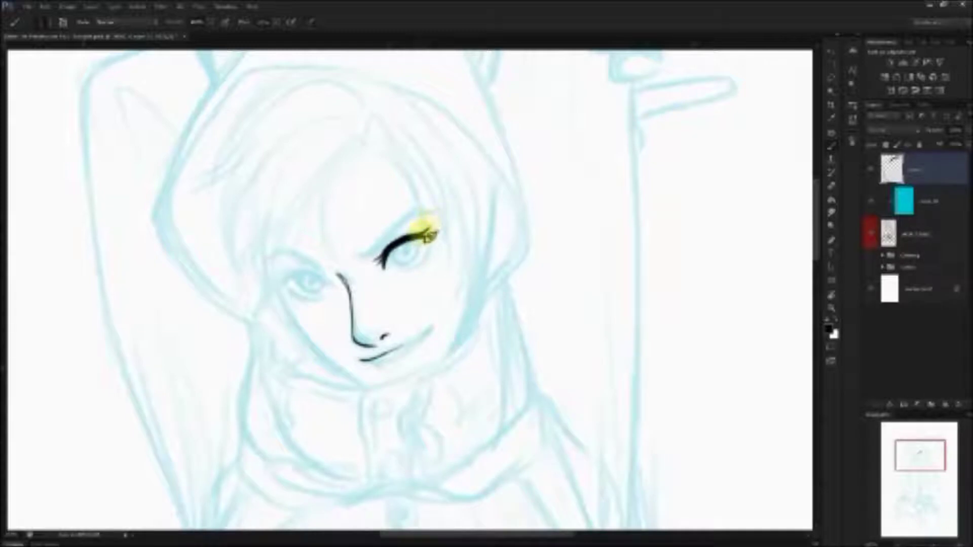
# Step: Ink the outer eyelashes and thicken the upper lid line of the eye under the angled brow
pyautogui.moveTo(420, 237); pyautogui.dragTo(432, 226)
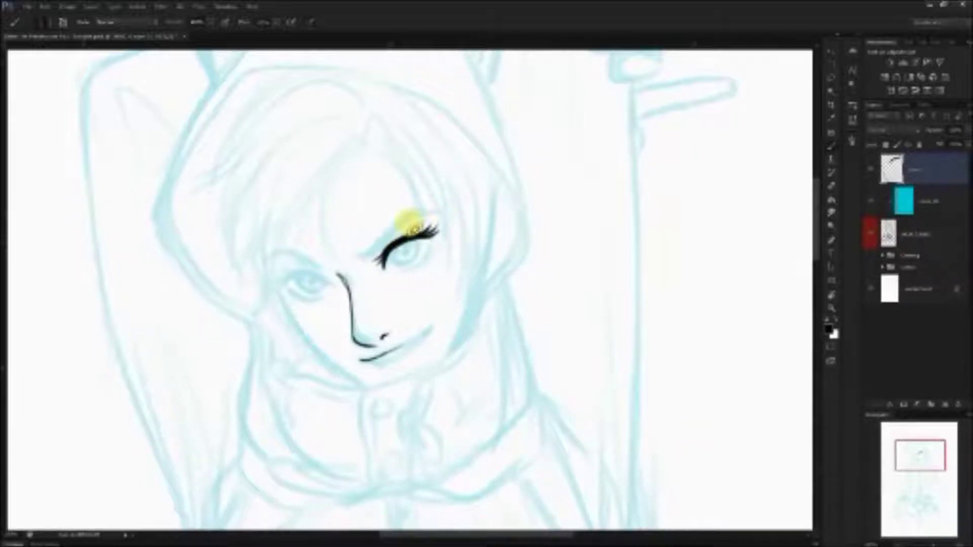
pyautogui.moveTo(389, 248)
pyautogui.mouseDown()
pyautogui.moveTo(420, 190)
pyautogui.moveTo(414, 224)
pyautogui.moveTo(385, 251)
pyautogui.moveTo(414, 208)
pyautogui.moveTo(394, 246)
pyautogui.moveTo(414, 240)
pyautogui.moveTo(386, 250)
pyautogui.moveTo(430, 232)
pyautogui.mouseUp()
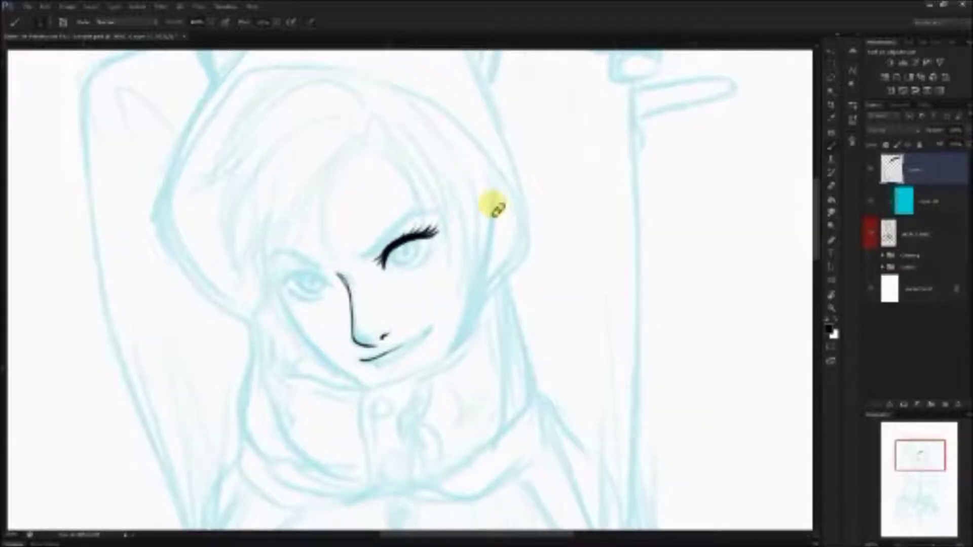
pyautogui.moveTo(420, 235); pyautogui.dragTo(438, 227)
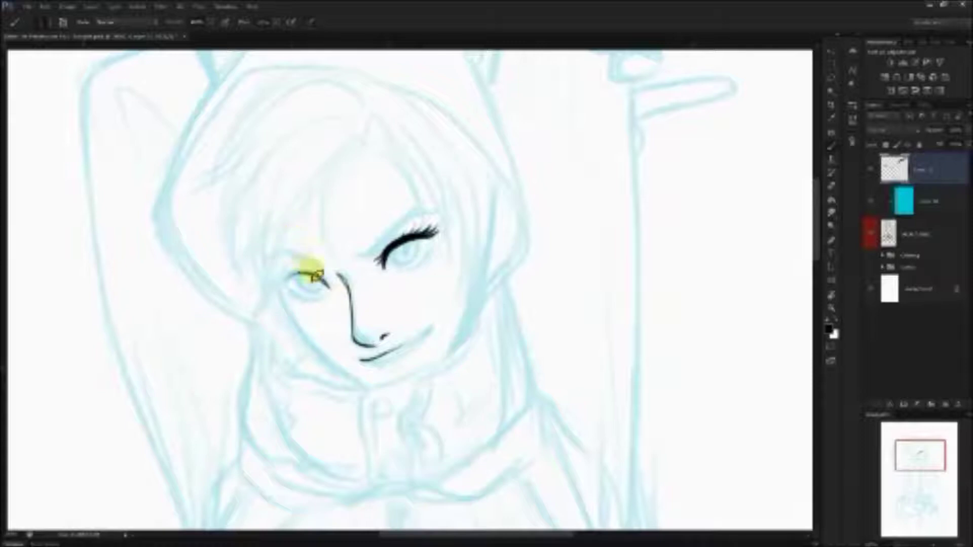
# Step: Ink the upper lid and outer eyelashes of the other eye, changing the brush tip's angle for the lashes
pyautogui.moveTo(286, 281); pyautogui.dragTo(329, 287)
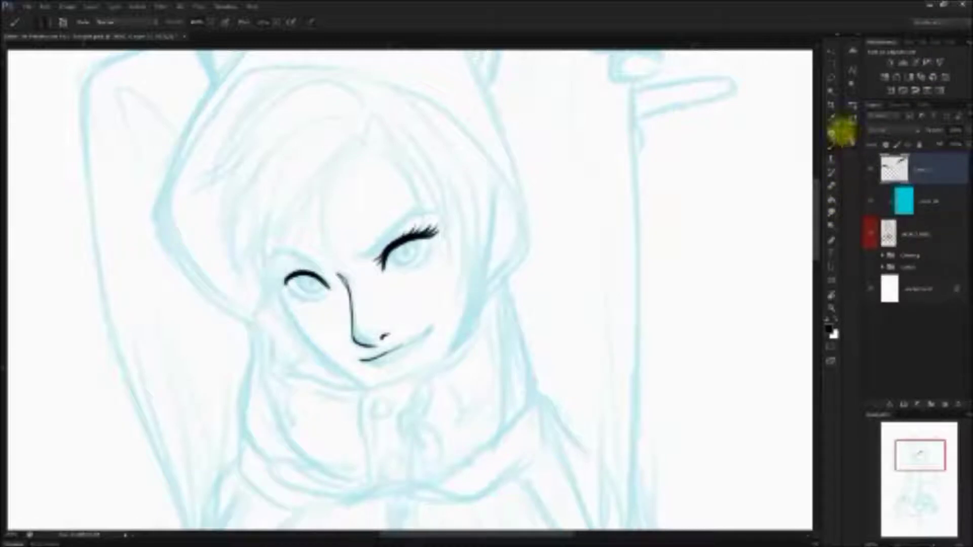
pyautogui.click(850, 132)
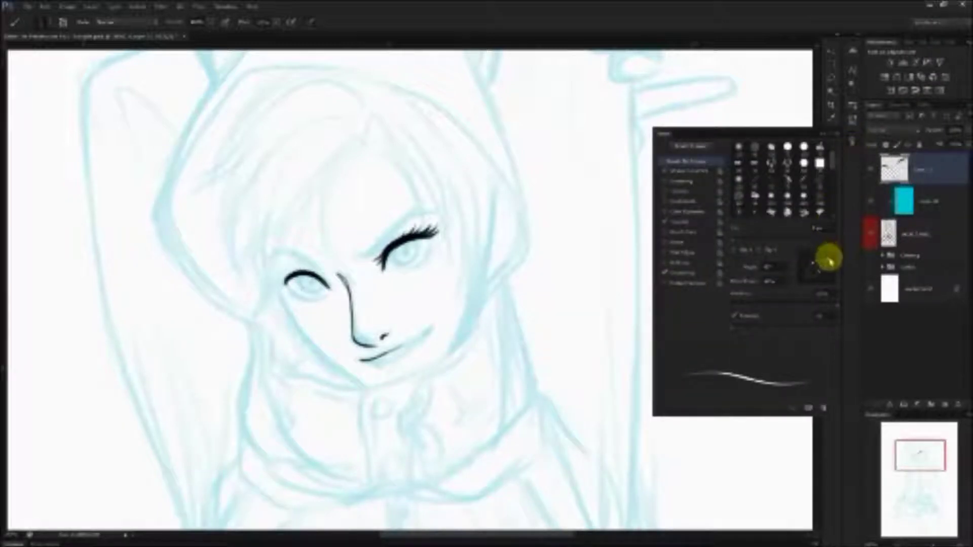
pyautogui.moveTo(829, 261); pyautogui.dragTo(806, 259)
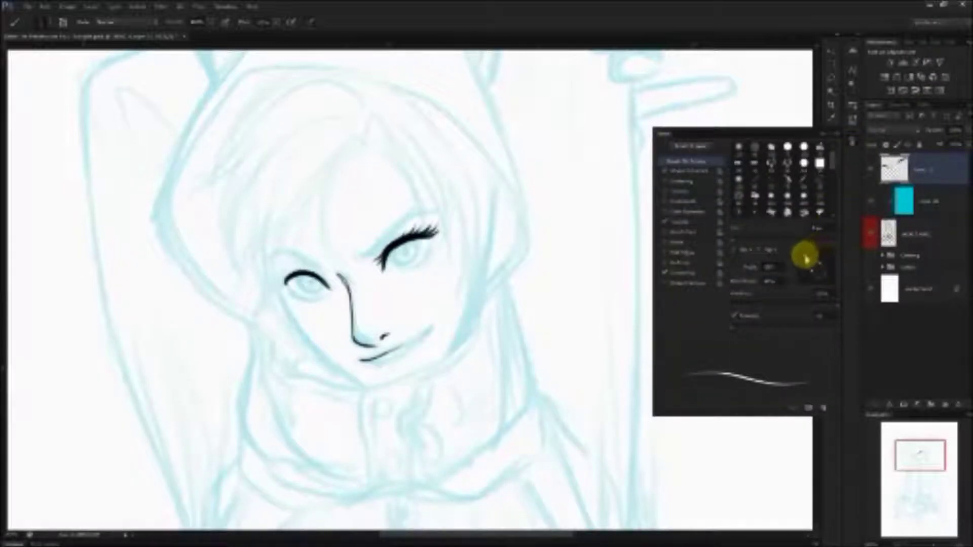
pyautogui.moveTo(291, 280); pyautogui.dragTo(277, 277)
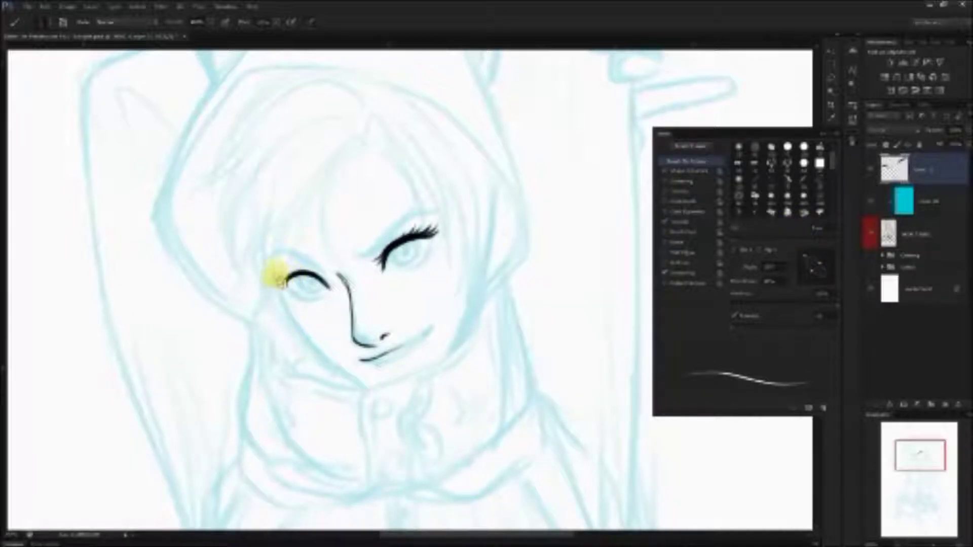
pyautogui.moveTo(278, 274); pyautogui.dragTo(295, 278)
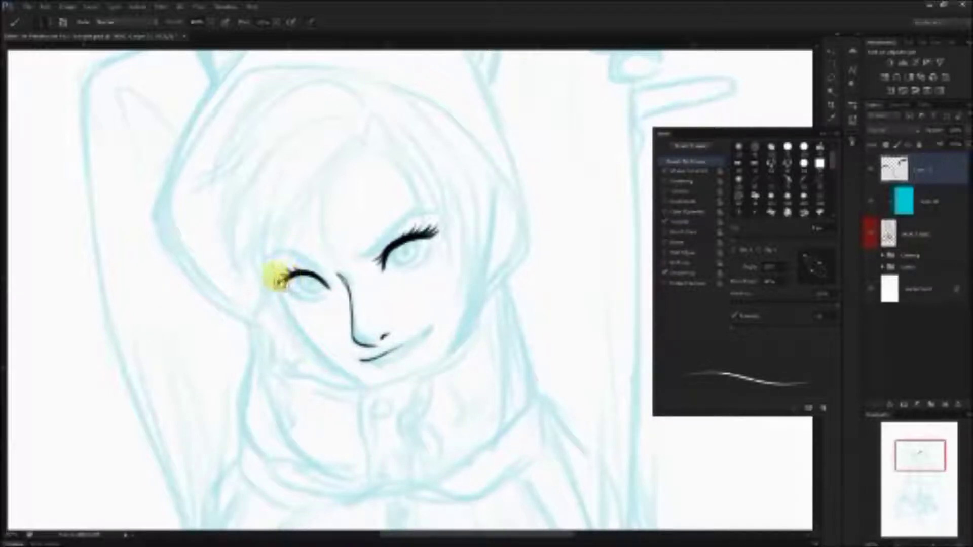
pyautogui.moveTo(287, 284)
pyautogui.mouseDown()
pyautogui.moveTo(303, 265)
pyautogui.moveTo(292, 275)
pyautogui.moveTo(321, 280)
pyautogui.mouseUp()
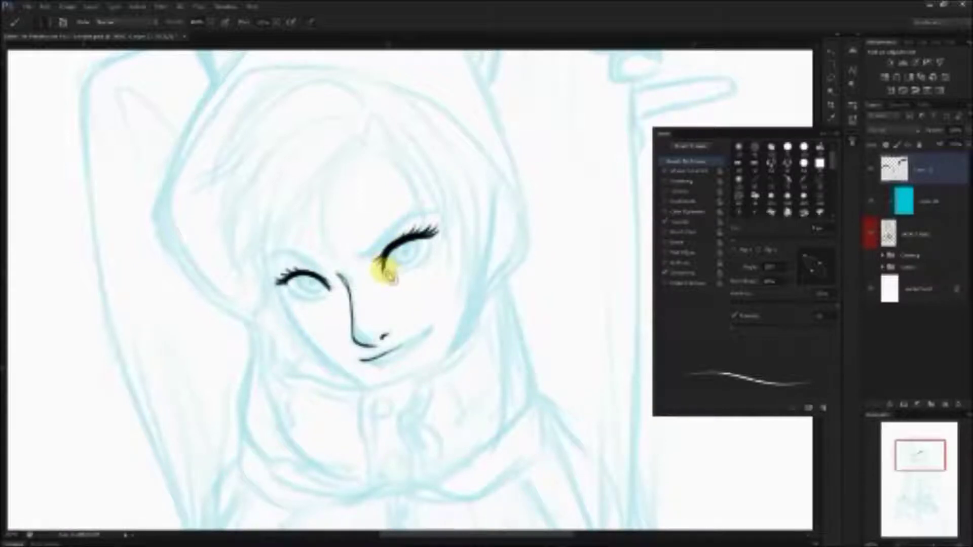
# Step: Ink thin lower eyelid lines on both eyes, undoing a stray stroke
pyautogui.click(852, 141)
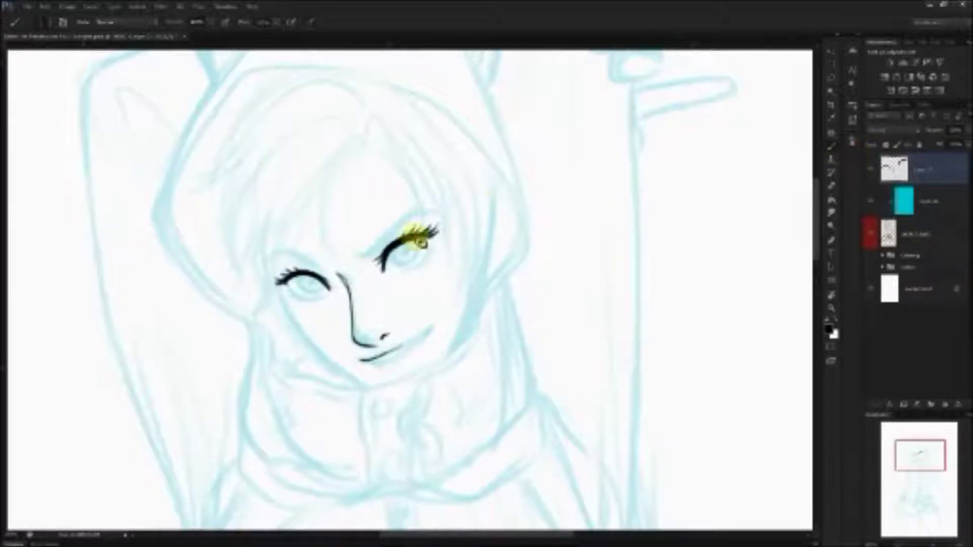
pyautogui.moveTo(430, 243)
pyautogui.mouseDown()
pyautogui.moveTo(426, 270)
pyautogui.moveTo(399, 279)
pyautogui.mouseUp()
pyautogui.hotkey('ctrl', 'z')
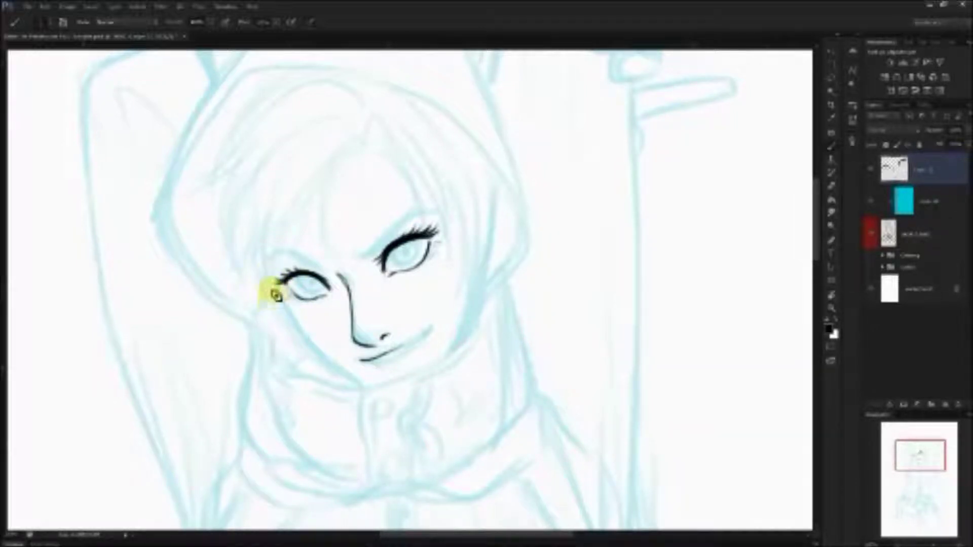
# Step: Check the brush tip settings and ink the smiling mouth line out to its raised corner
pyautogui.click(855, 142)
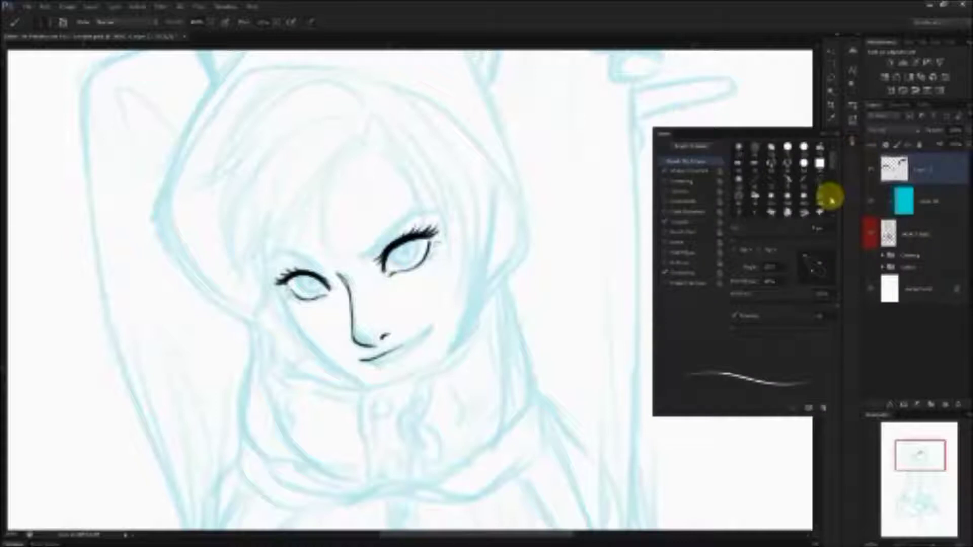
pyautogui.click(852, 133)
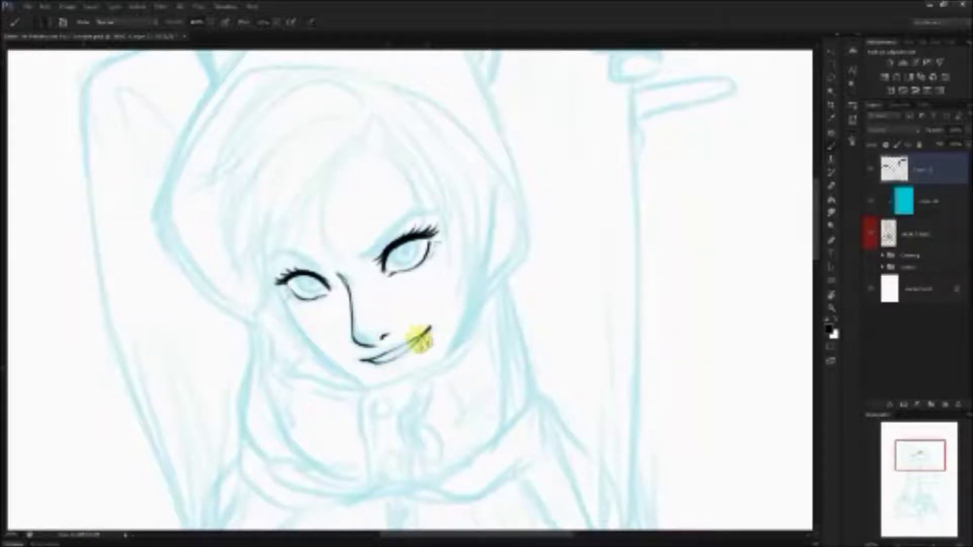
pyautogui.moveTo(418, 338); pyautogui.dragTo(393, 322)
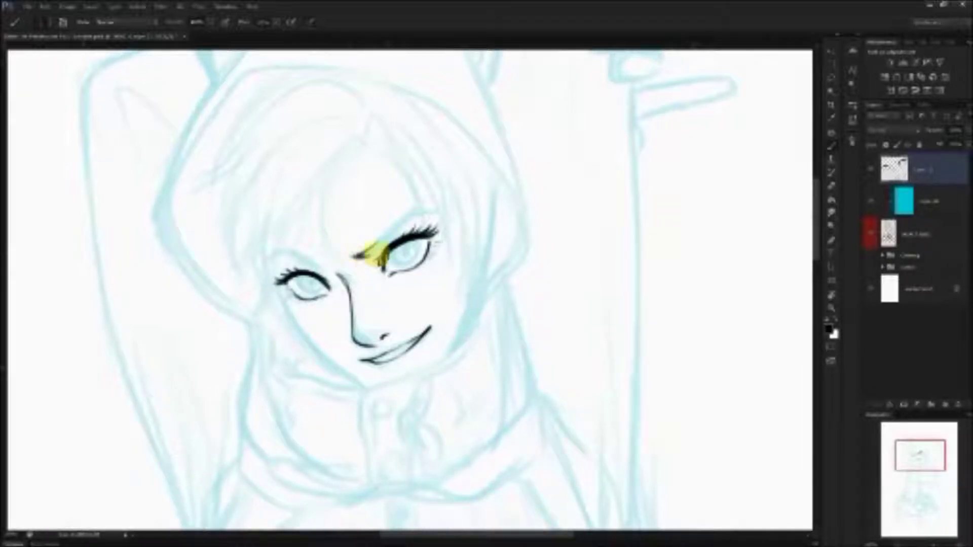
# Step: Ink the outlines of both eyebrows, from their inner ends near the nose out to the tapered tips
pyautogui.moveTo(353, 257); pyautogui.dragTo(381, 243)
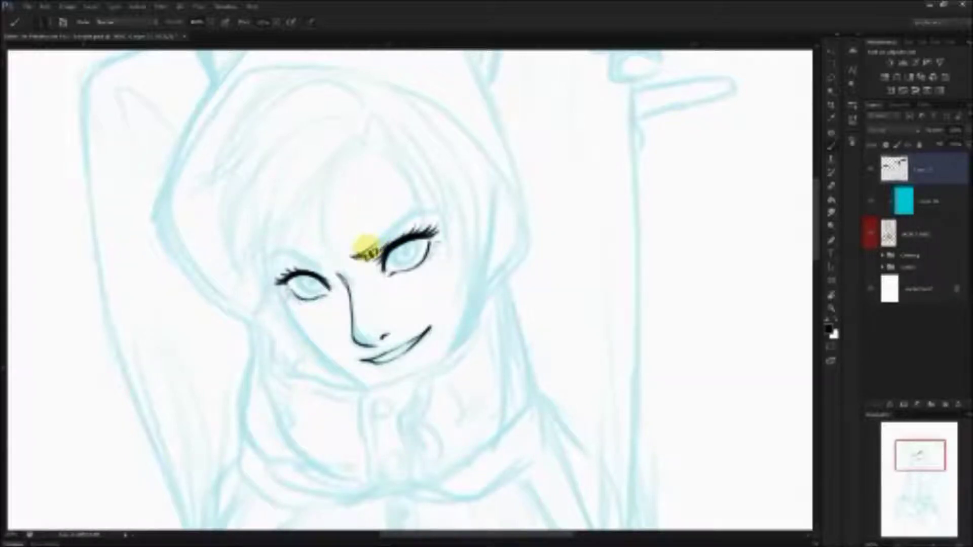
pyautogui.moveTo(357, 254)
pyautogui.mouseDown()
pyautogui.moveTo(409, 212)
pyautogui.moveTo(439, 207)
pyautogui.moveTo(390, 223)
pyautogui.moveTo(430, 211)
pyautogui.mouseUp()
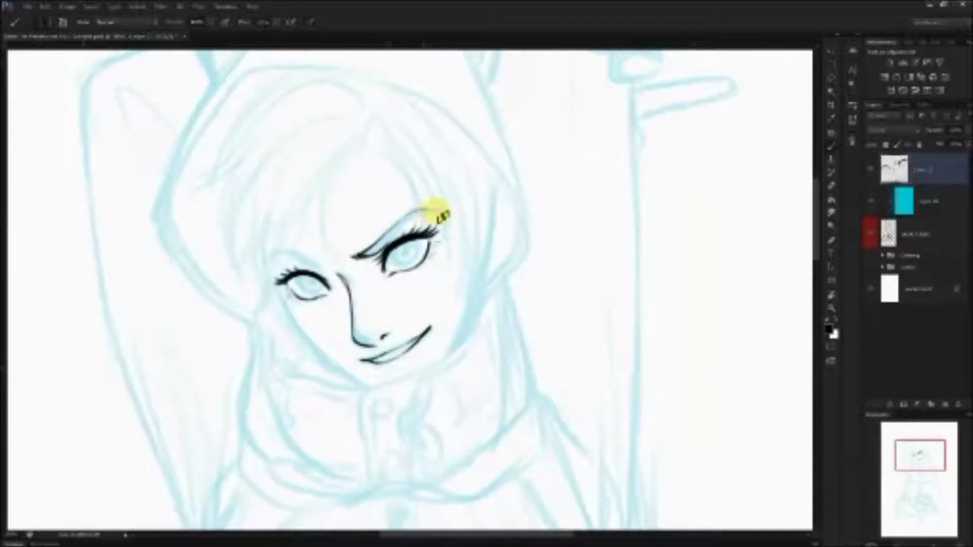
pyautogui.moveTo(412, 217); pyautogui.dragTo(440, 209)
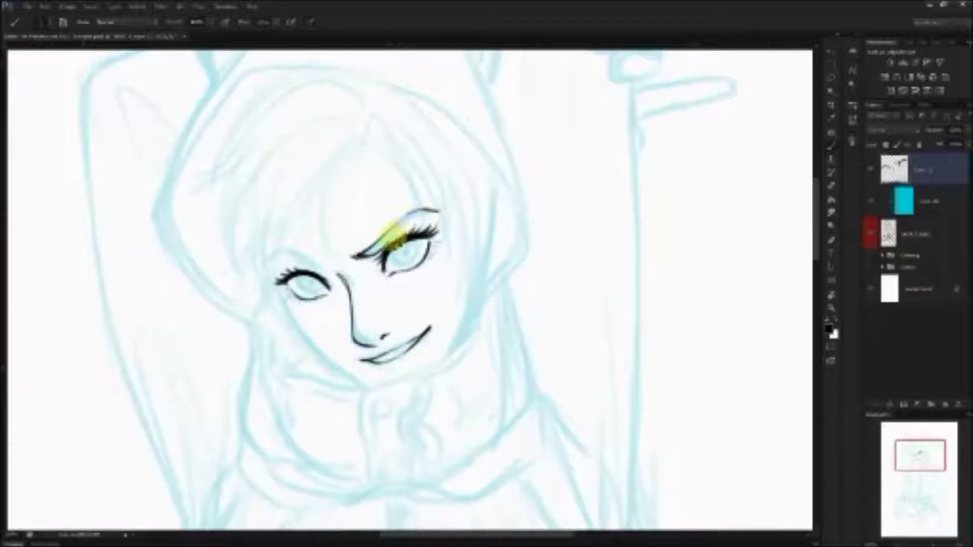
pyautogui.moveTo(397, 223); pyautogui.dragTo(437, 211)
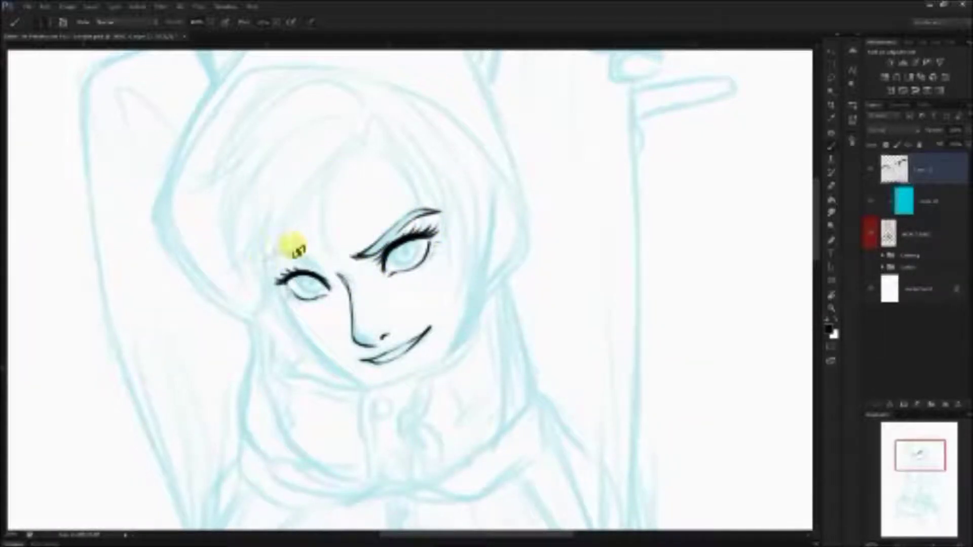
pyautogui.moveTo(266, 257); pyautogui.dragTo(298, 247)
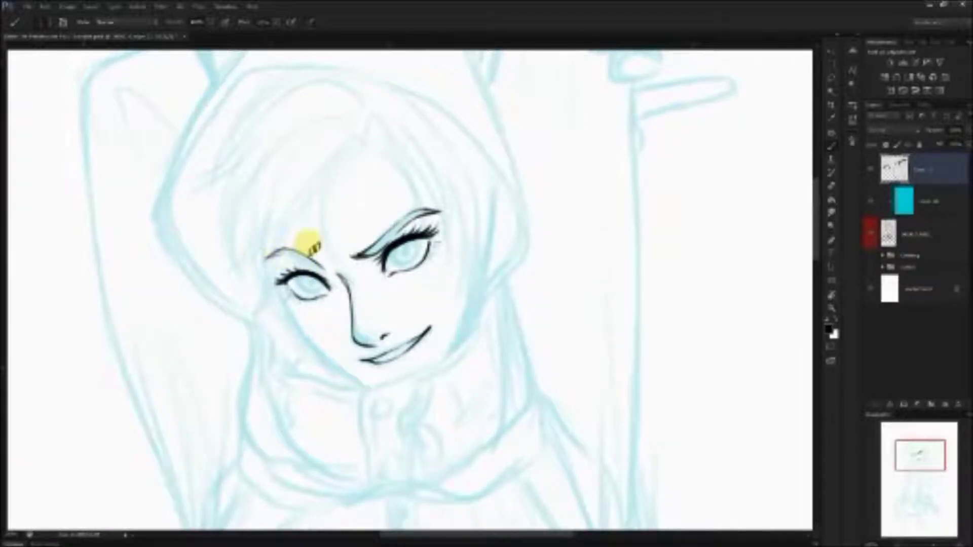
pyautogui.moveTo(301, 262)
pyautogui.mouseDown()
pyautogui.moveTo(325, 271)
pyautogui.moveTo(320, 256)
pyautogui.mouseUp()
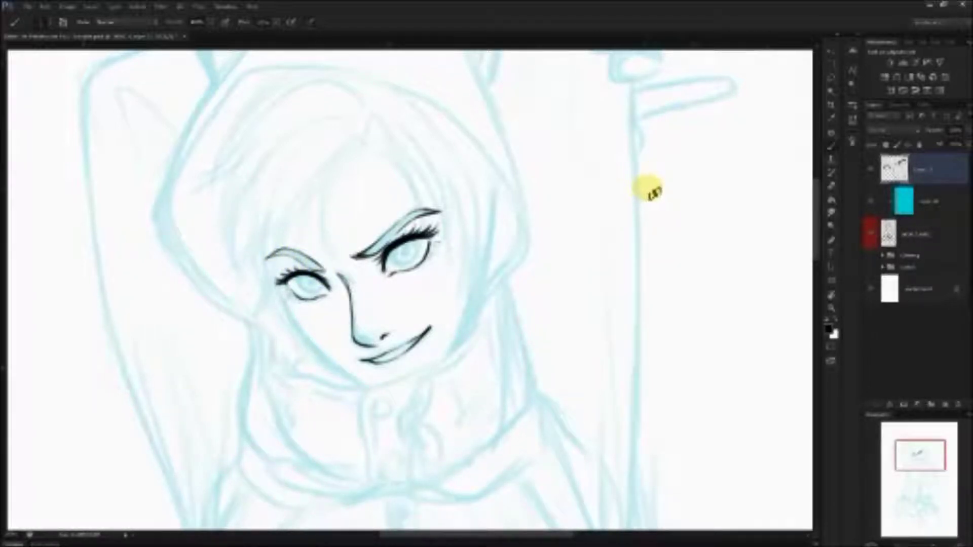
# Step: Thicken and sharpen the eyebrow contours, reinforcing the inner ends and the outer tip of the angled brow
pyautogui.moveTo(321, 255)
pyautogui.mouseDown()
pyautogui.moveTo(315, 273)
pyautogui.moveTo(328, 272)
pyautogui.moveTo(326, 239)
pyautogui.moveTo(318, 270)
pyautogui.moveTo(280, 267)
pyautogui.moveTo(318, 265)
pyautogui.moveTo(331, 277)
pyautogui.moveTo(402, 227)
pyautogui.moveTo(371, 270)
pyautogui.moveTo(399, 229)
pyautogui.moveTo(387, 242)
pyautogui.moveTo(472, 192)
pyautogui.moveTo(396, 231)
pyautogui.moveTo(378, 252)
pyautogui.moveTo(398, 228)
pyautogui.moveTo(356, 253)
pyautogui.moveTo(404, 219)
pyautogui.mouseUp()
pyautogui.moveTo(361, 251)
pyautogui.mouseDown()
pyautogui.moveTo(383, 234)
pyautogui.moveTo(355, 252)
pyautogui.moveTo(386, 227)
pyautogui.moveTo(350, 251)
pyautogui.mouseUp()
pyautogui.moveTo(420, 211); pyautogui.dragTo(439, 212)
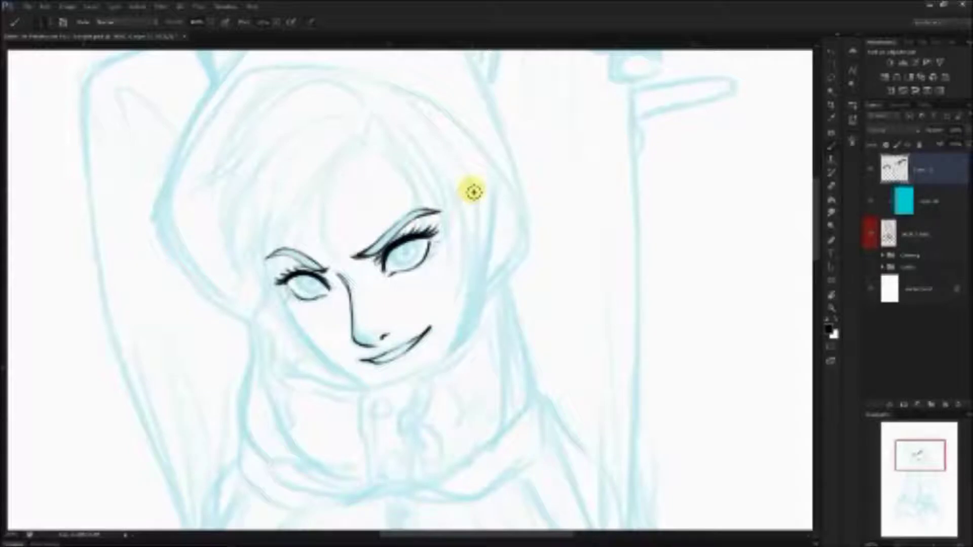
pyautogui.moveTo(322, 264)
pyautogui.mouseDown()
pyautogui.moveTo(332, 271)
pyautogui.moveTo(439, 212)
pyautogui.mouseUp()
pyautogui.moveTo(364, 253)
pyautogui.mouseDown()
pyautogui.moveTo(350, 255)
pyautogui.moveTo(370, 253)
pyautogui.mouseUp()
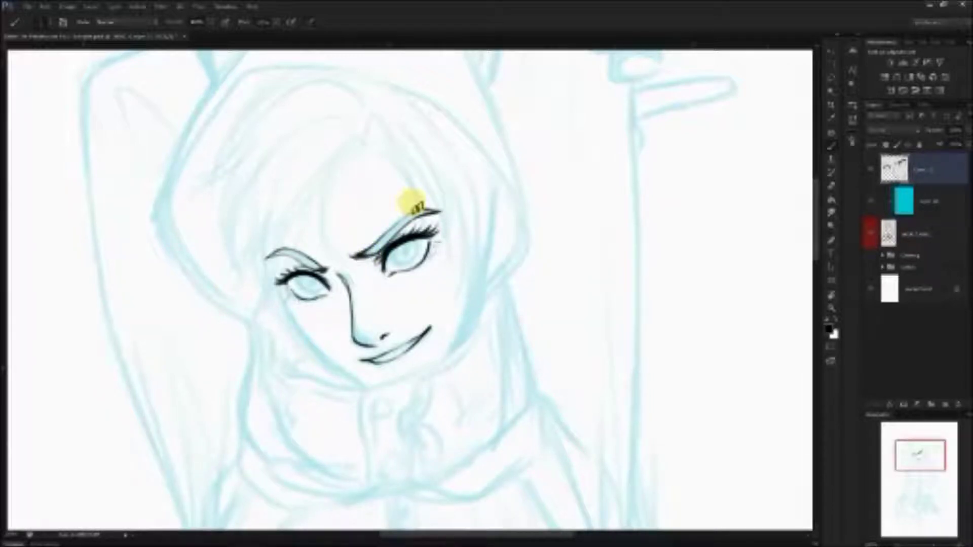
pyautogui.moveTo(326, 270); pyautogui.dragTo(337, 271)
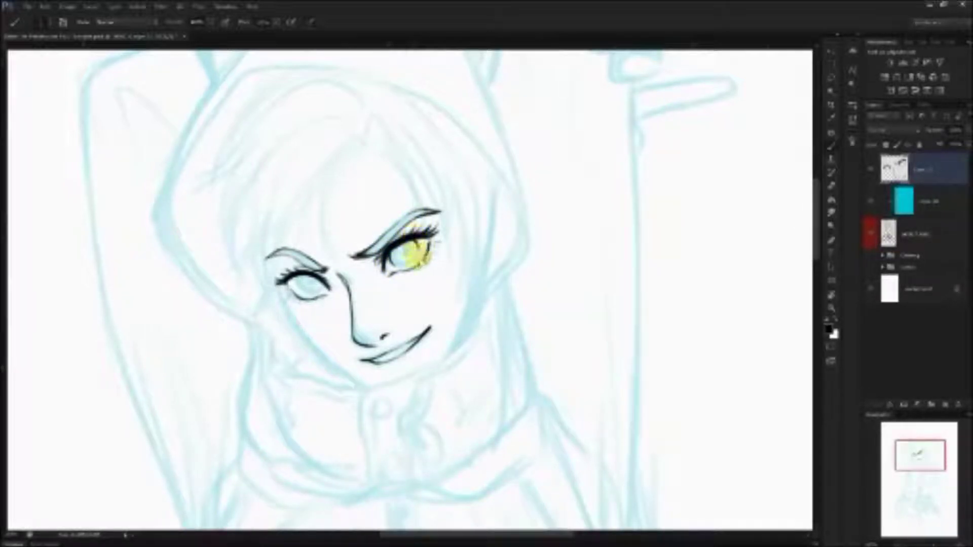
# Step: Ink the iris outlines in both eyes and a small curl at the hair parting on the forehead
pyautogui.moveTo(426, 257); pyautogui.dragTo(421, 265)
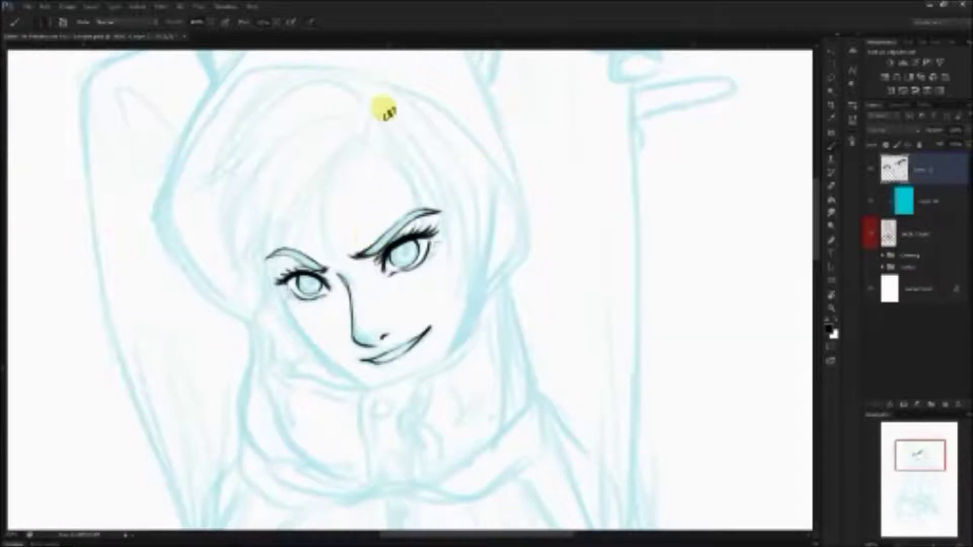
pyautogui.moveTo(355, 142)
pyautogui.mouseDown()
pyautogui.moveTo(366, 157)
pyautogui.moveTo(349, 159)
pyautogui.mouseUp()
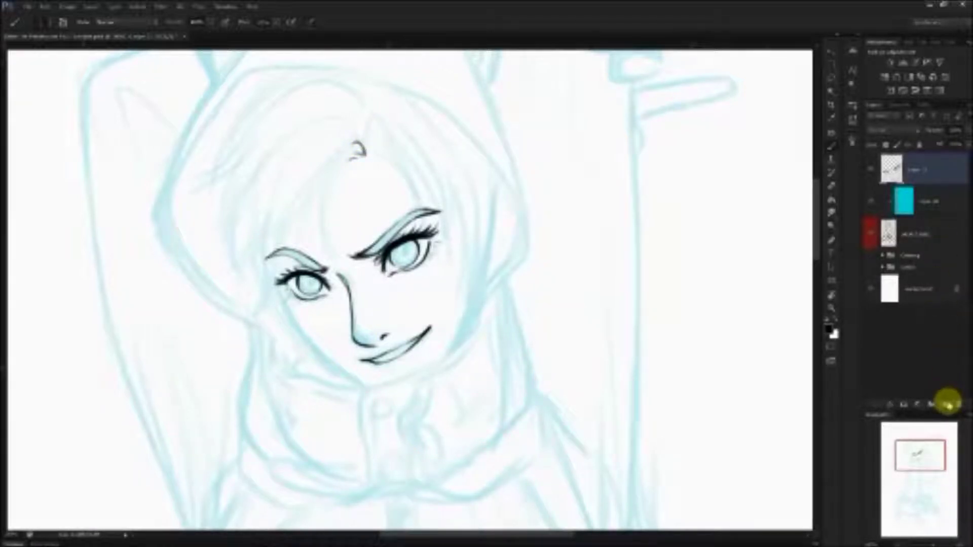
# Step: Try out a dark pupil and iris shading on a new layer over the eye under the angled brow, and delete that layer
pyautogui.click(945, 404)
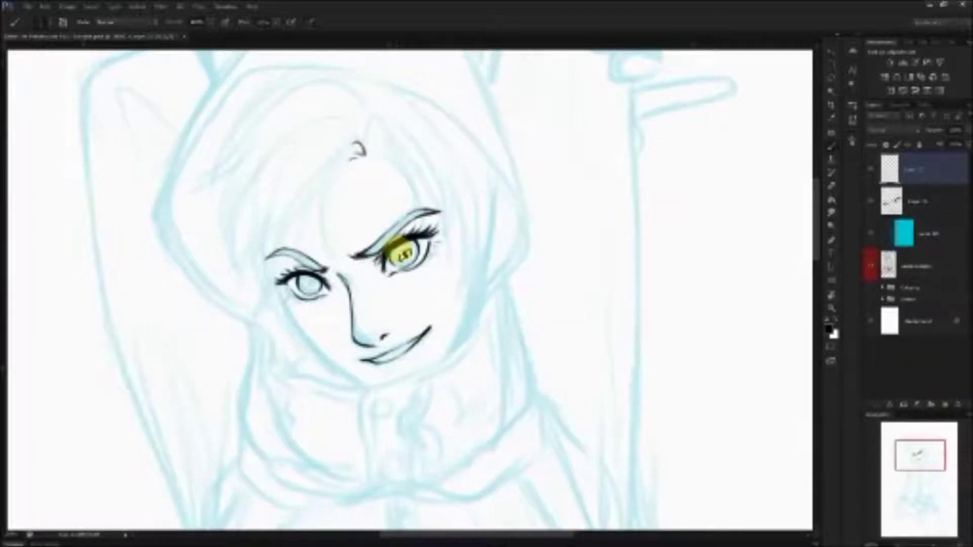
pyautogui.moveTo(401, 256)
pyautogui.mouseDown()
pyautogui.moveTo(411, 252)
pyautogui.moveTo(401, 254)
pyautogui.mouseUp()
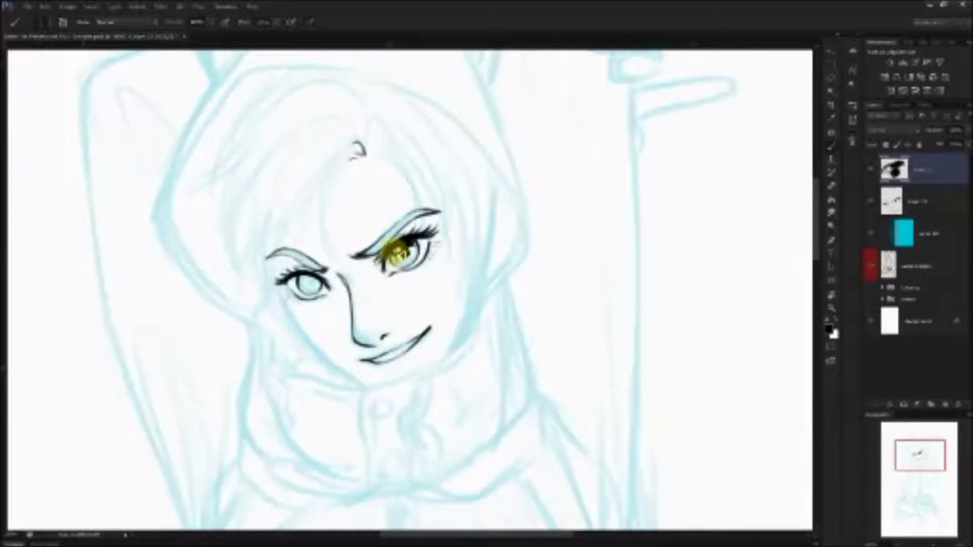
pyautogui.moveTo(408, 248); pyautogui.dragTo(389, 257)
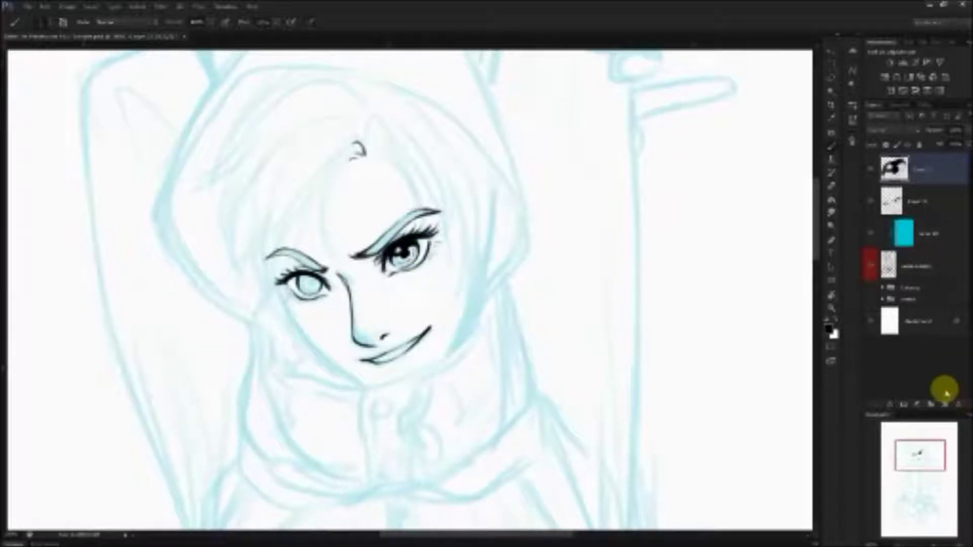
pyautogui.click(956, 403)
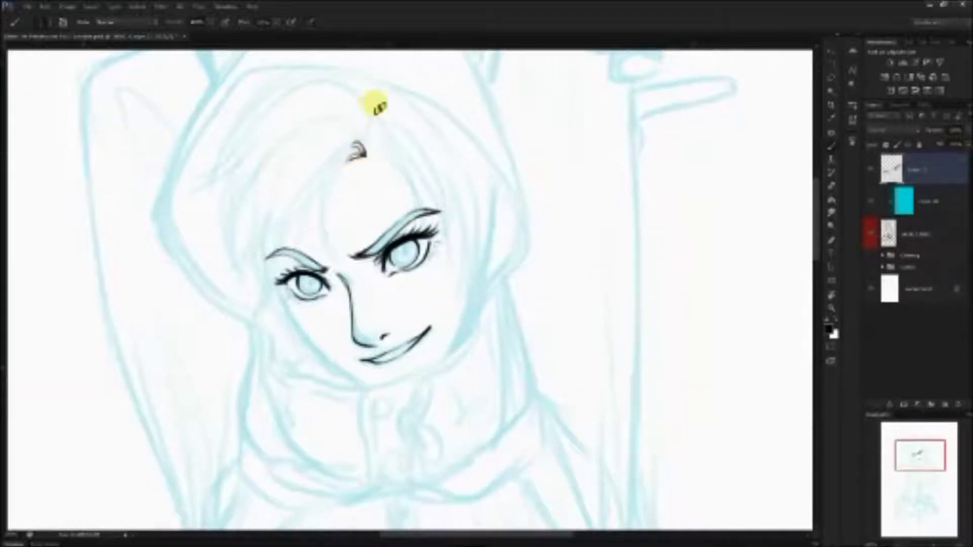
# Step: Ink the curl at the hair parting and a long curved strand from it down to the bridge of the nose
pyautogui.moveTo(360, 143); pyautogui.dragTo(350, 160)
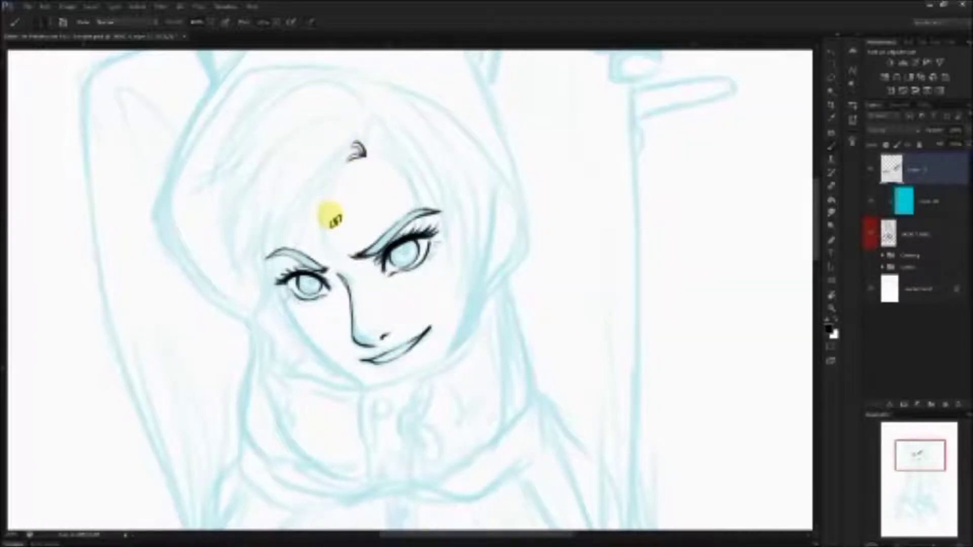
pyautogui.moveTo(489, 204); pyautogui.dragTo(533, 282)
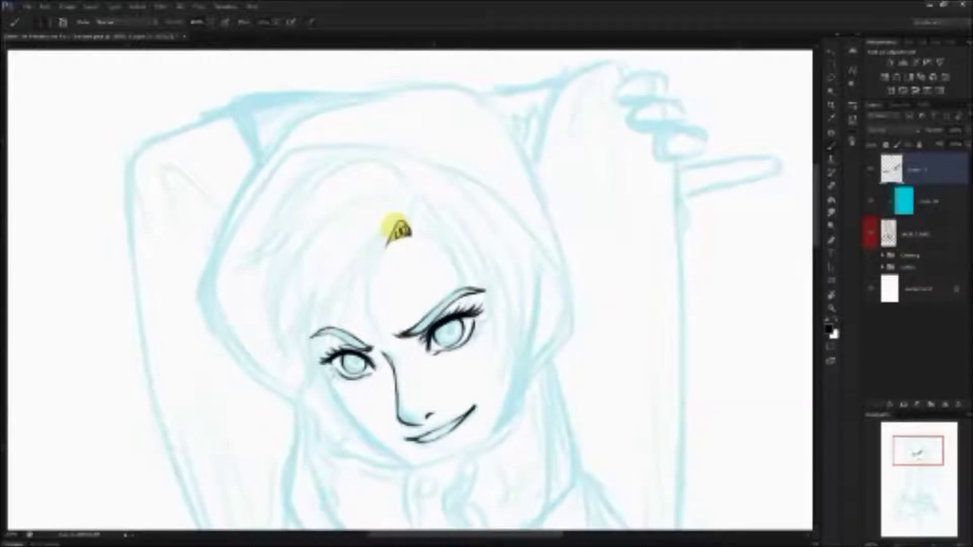
pyautogui.moveTo(389, 349); pyautogui.dragTo(401, 227)
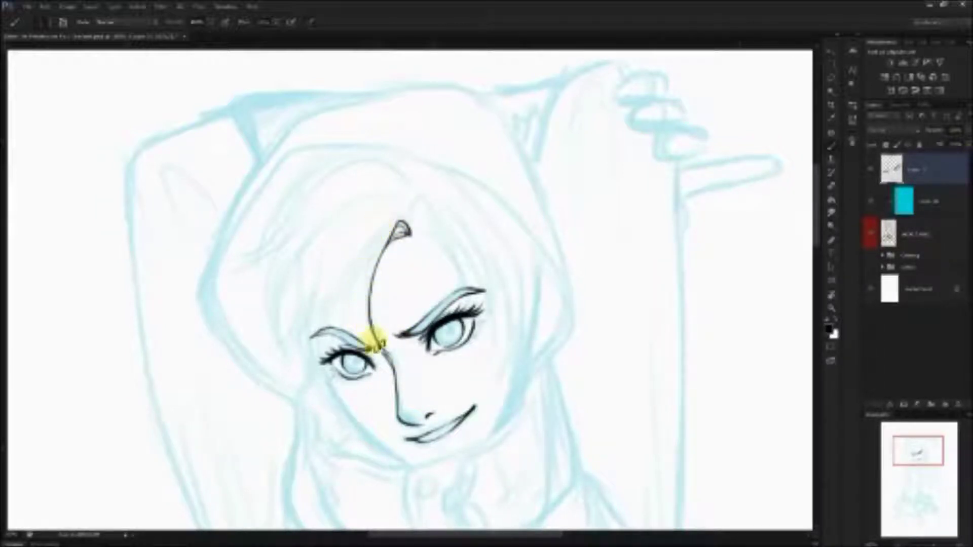
pyautogui.moveTo(378, 230); pyautogui.dragTo(376, 341)
pyautogui.moveTo(367, 263); pyautogui.dragTo(384, 348)
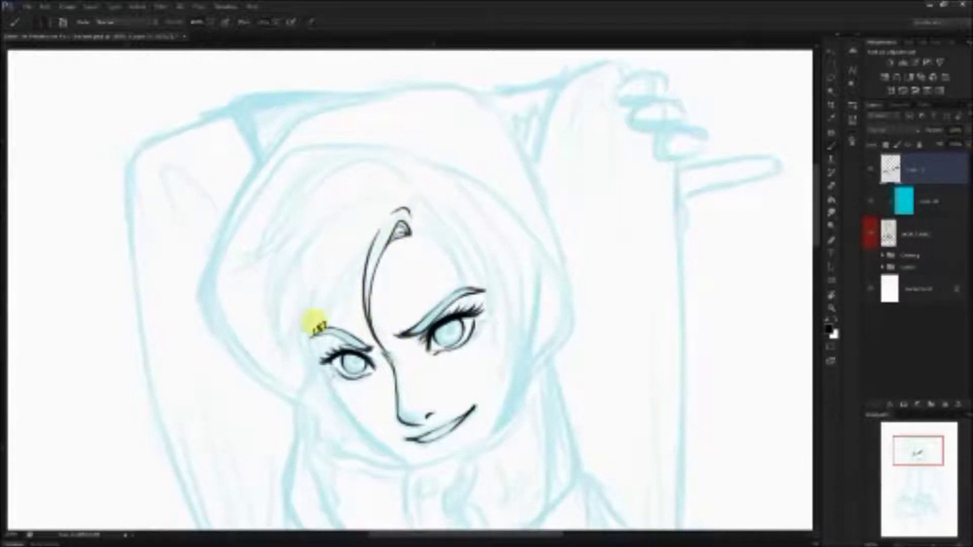
# Step: Ink a pointed hair strand branching off the long forelock and falling past the outer corner of the smaller eye
pyautogui.moveTo(362, 273); pyautogui.dragTo(324, 316)
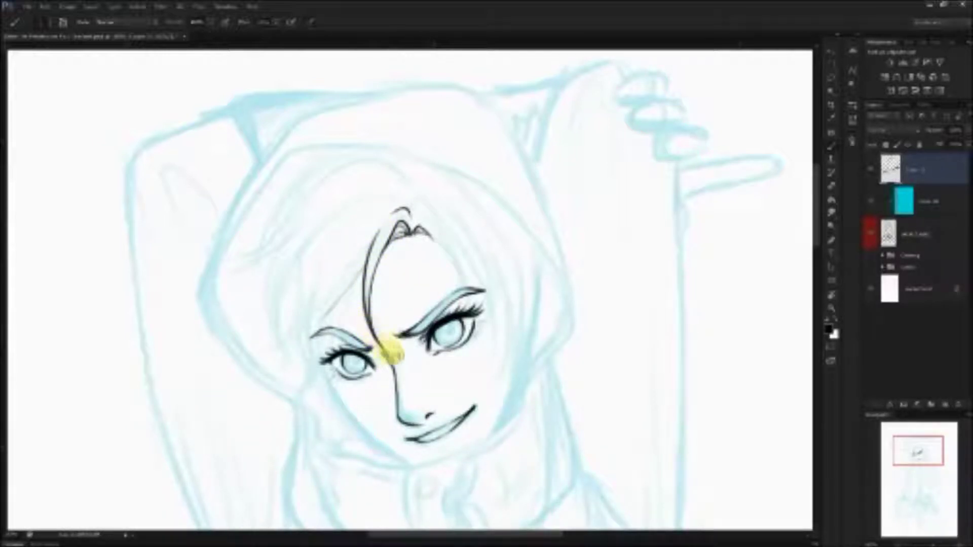
pyautogui.moveTo(364, 268); pyautogui.dragTo(326, 356)
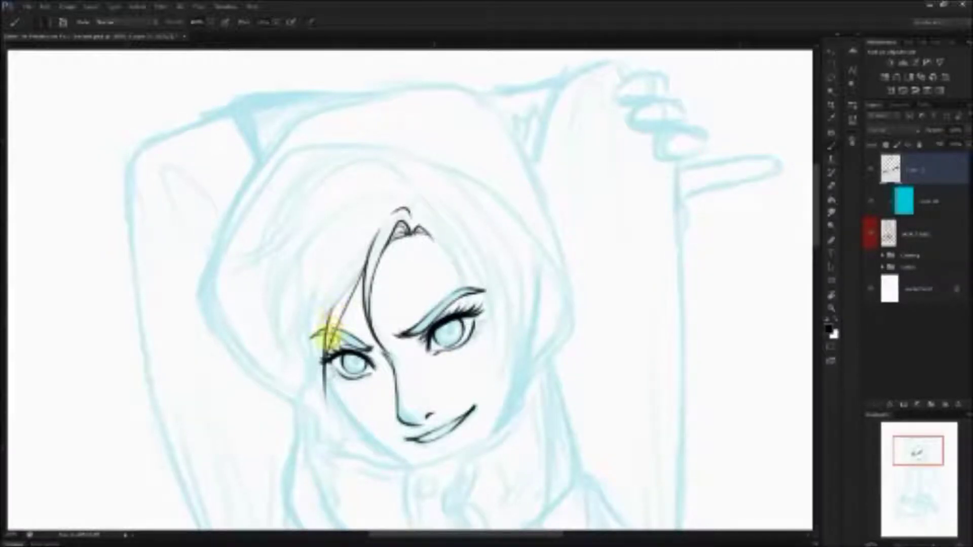
pyautogui.moveTo(324, 339); pyautogui.dragTo(323, 391)
pyautogui.moveTo(362, 276); pyautogui.dragTo(325, 355)
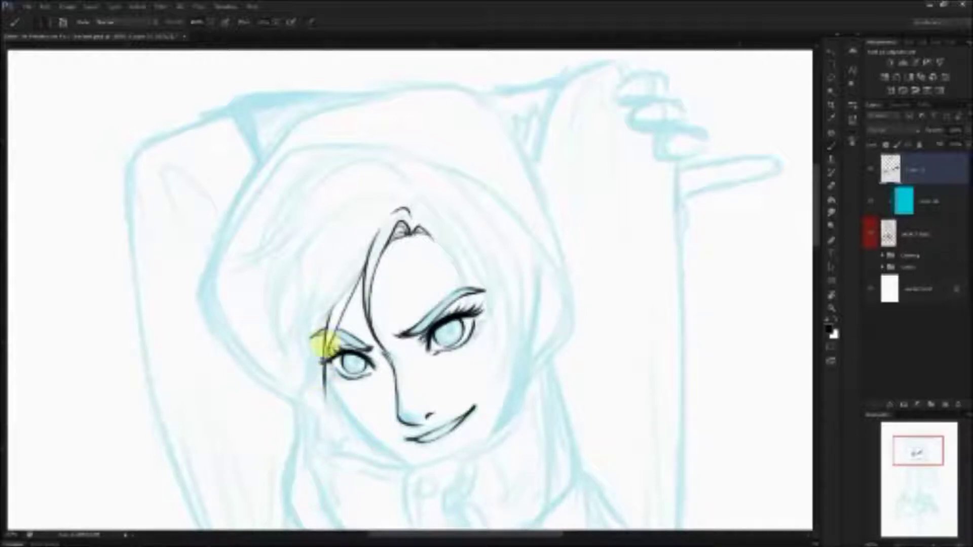
pyautogui.moveTo(323, 363); pyautogui.dragTo(329, 393)
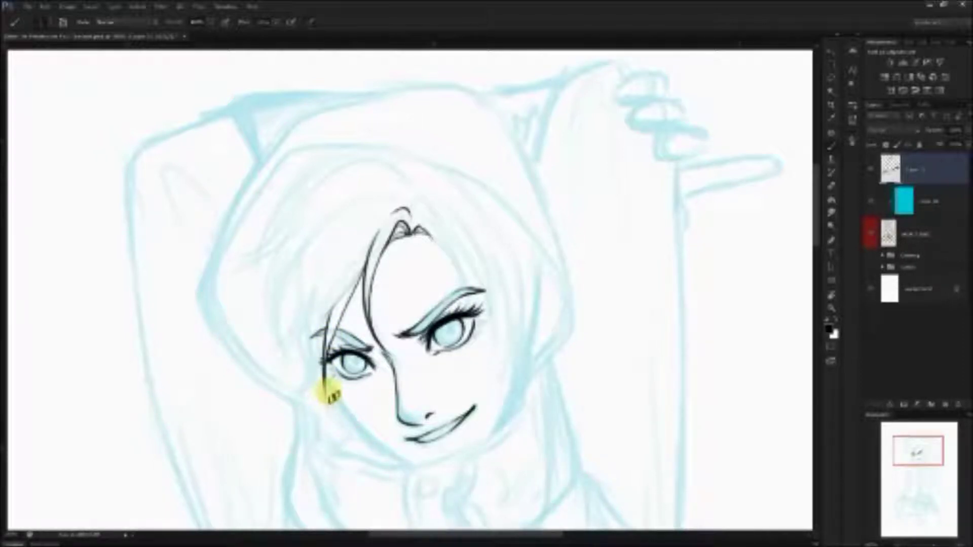
pyautogui.moveTo(354, 267); pyautogui.dragTo(350, 293)
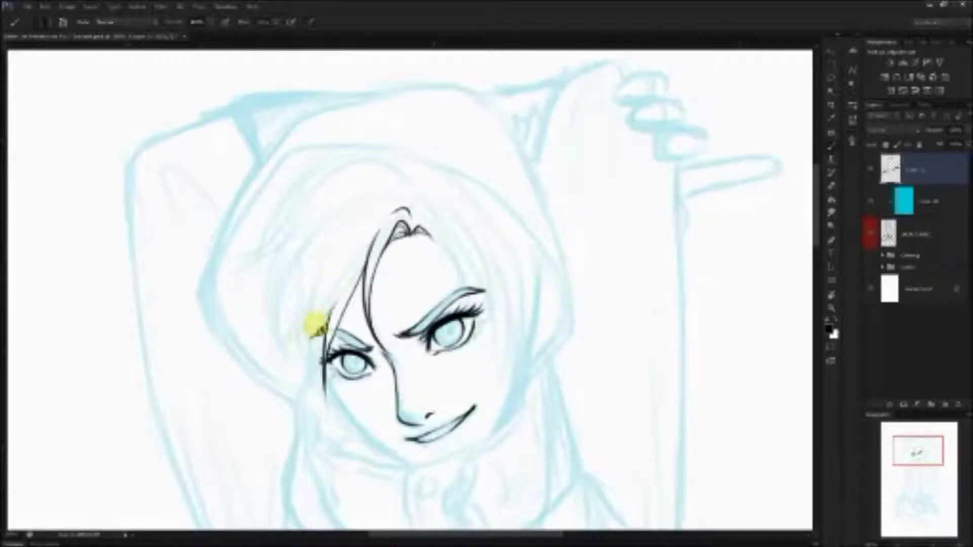
# Step: Ink a strand sweeping outward from the forelock and tapered hair tips hanging beside the smaller eye
pyautogui.moveTo(348, 283)
pyautogui.mouseDown()
pyautogui.moveTo(283, 351)
pyautogui.moveTo(310, 322)
pyautogui.mouseUp()
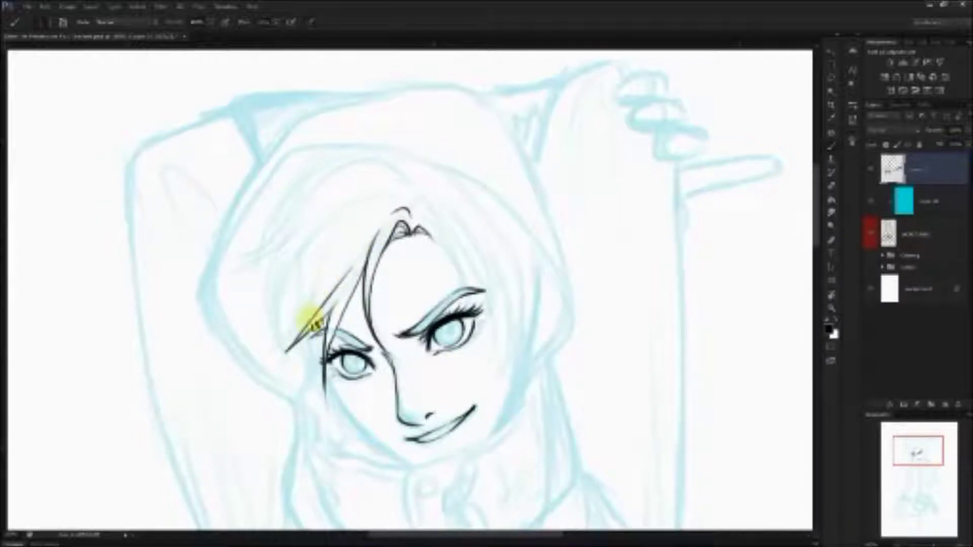
pyautogui.moveTo(277, 362)
pyautogui.mouseDown()
pyautogui.moveTo(299, 333)
pyautogui.moveTo(277, 338)
pyautogui.moveTo(288, 354)
pyautogui.moveTo(293, 343)
pyautogui.moveTo(273, 365)
pyautogui.moveTo(351, 256)
pyautogui.mouseUp()
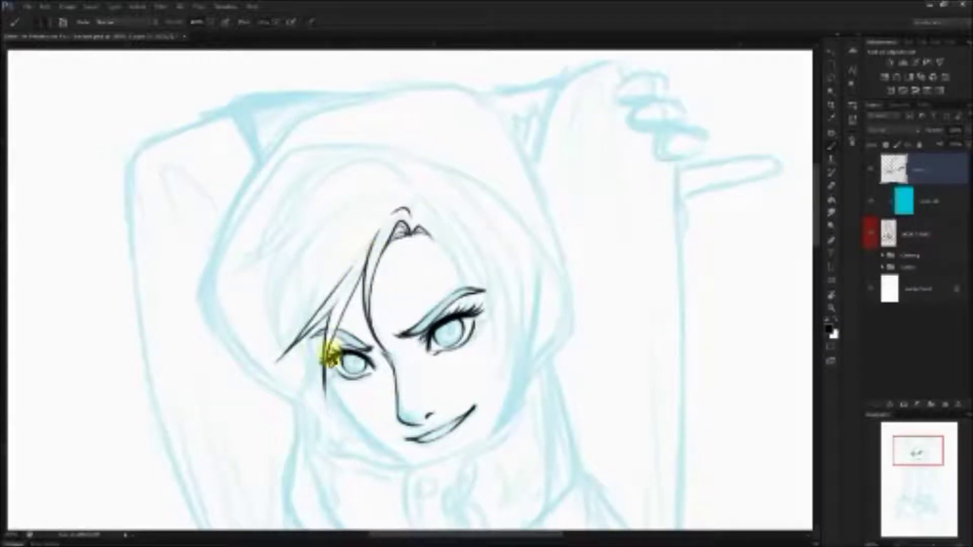
pyautogui.moveTo(326, 315); pyautogui.dragTo(315, 380)
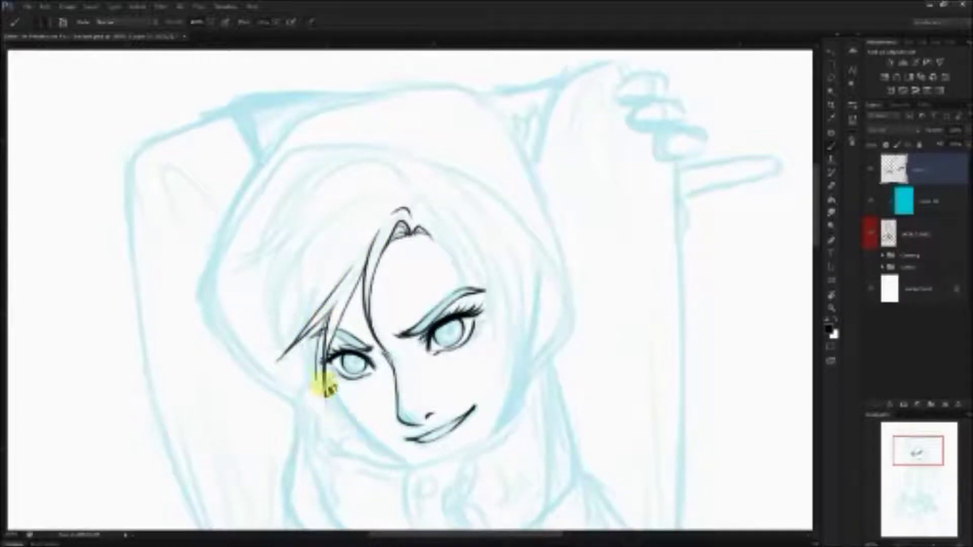
pyautogui.moveTo(307, 336); pyautogui.dragTo(326, 411)
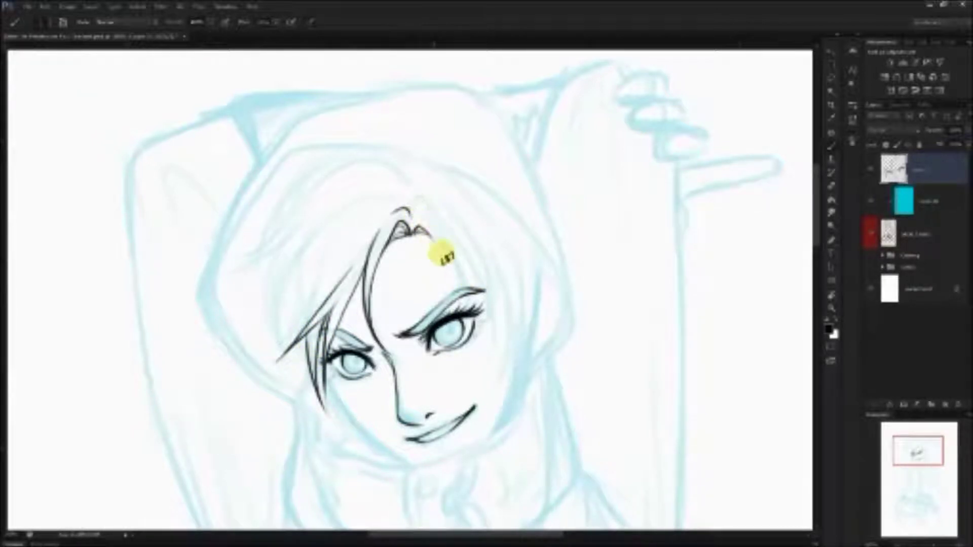
# Step: Ink two strands falling from the hair parting to the brow over the larger eye, and a curved line arching above the parting
pyautogui.moveTo(424, 228); pyautogui.dragTo(459, 289)
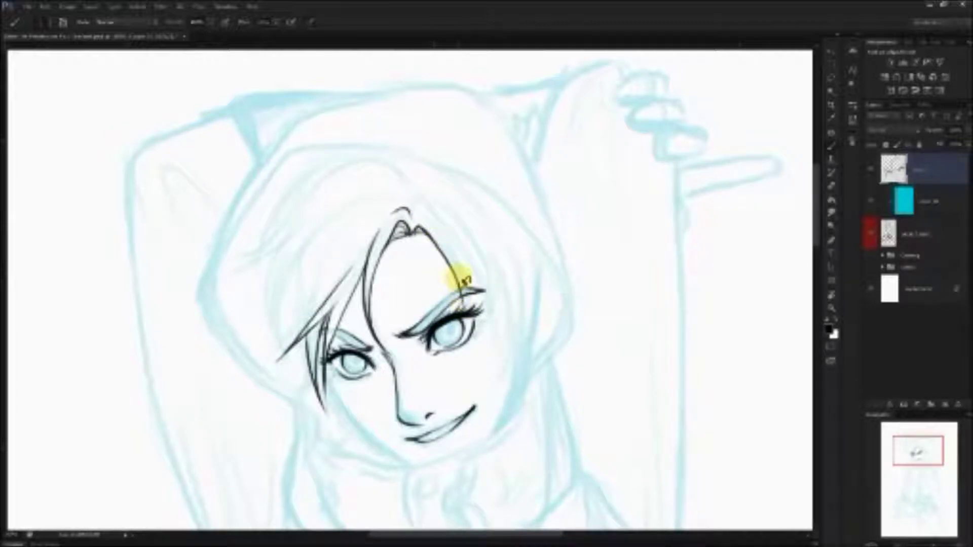
pyautogui.moveTo(436, 214); pyautogui.dragTo(461, 276)
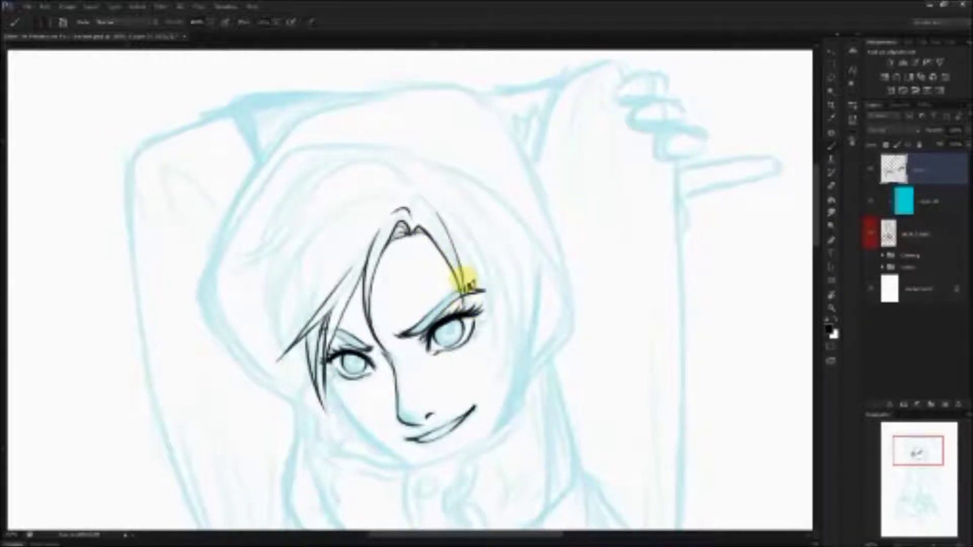
pyautogui.moveTo(408, 189); pyautogui.dragTo(324, 194)
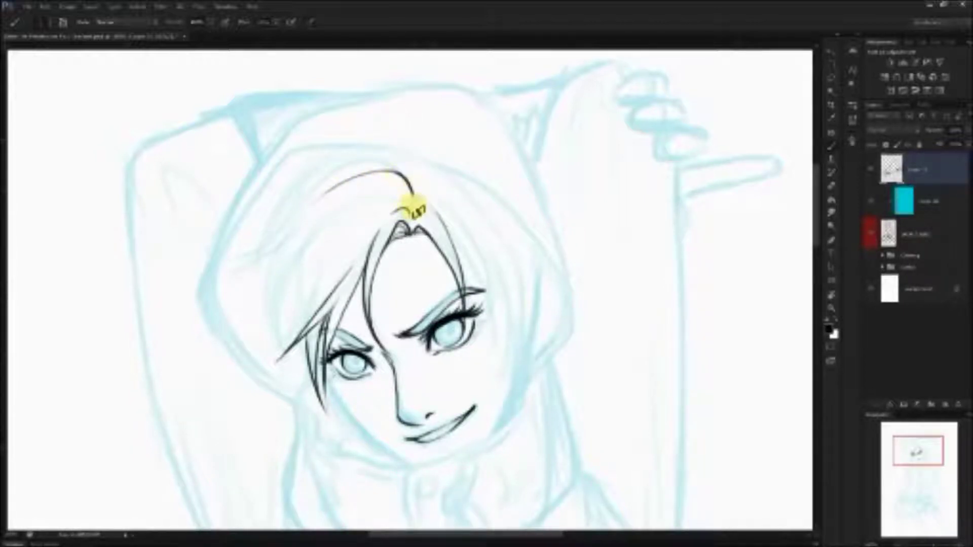
# Step: Ink a tapered flick sweeping outward from the arched hair line on the smaller eye's side, and undo the surplus last stroke
pyautogui.moveTo(299, 223); pyautogui.dragTo(234, 265)
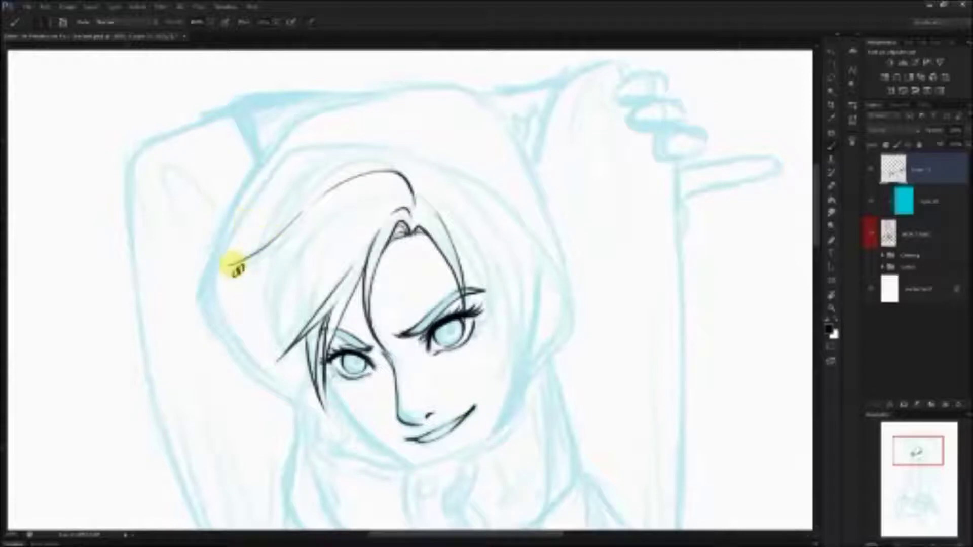
pyautogui.moveTo(299, 226); pyautogui.dragTo(231, 266)
pyautogui.moveTo(282, 238); pyautogui.dragTo(227, 265)
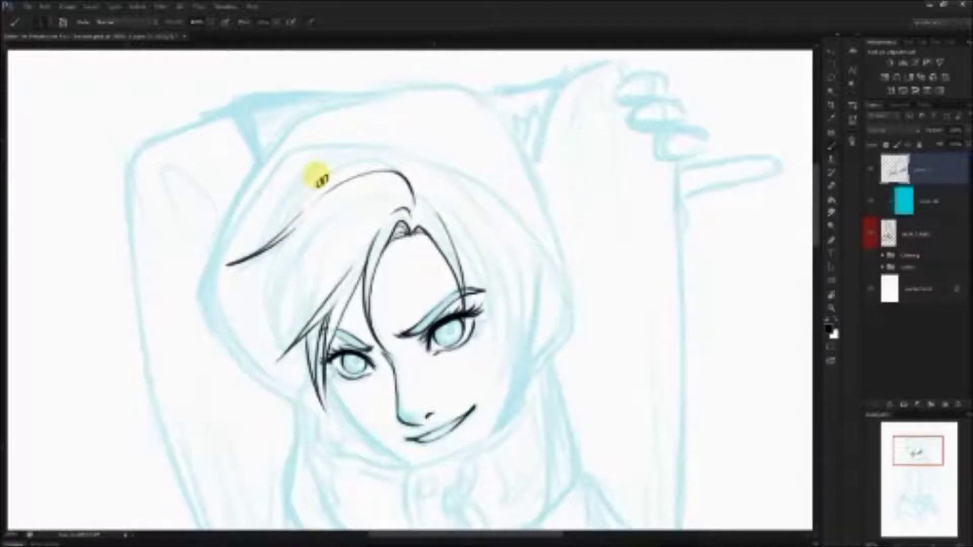
pyautogui.moveTo(299, 238); pyautogui.dragTo(221, 275)
pyautogui.hotkey('ctrl', 'z')
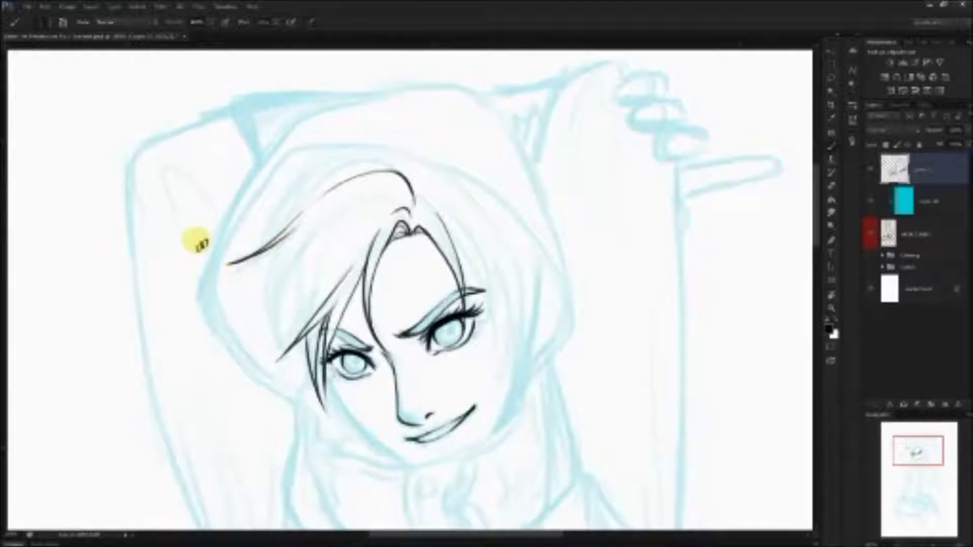
# Step: Ink overlapping curved strands below the outward flick, tapering toward the hair tips beside the smaller eye
pyautogui.moveTo(293, 229); pyautogui.dragTo(274, 337)
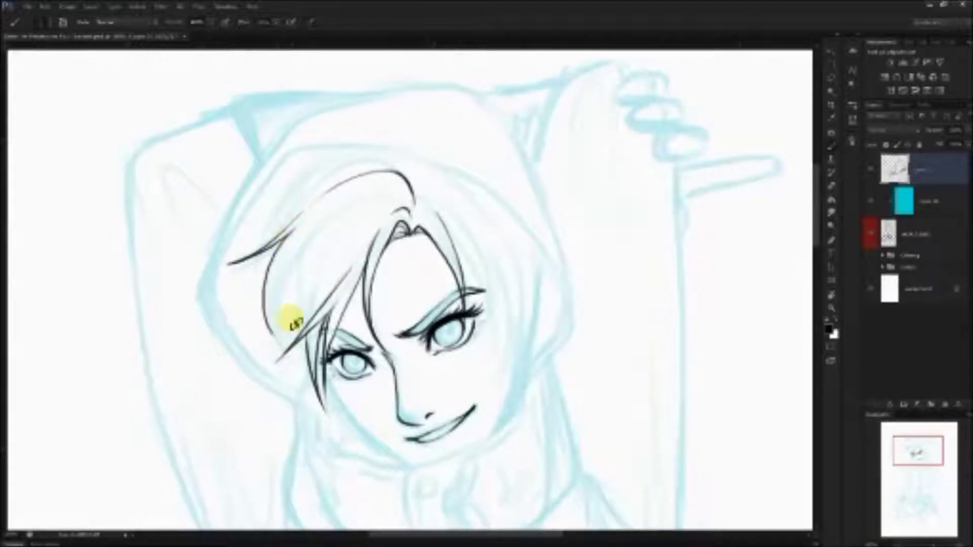
pyautogui.moveTo(307, 239); pyautogui.dragTo(271, 326)
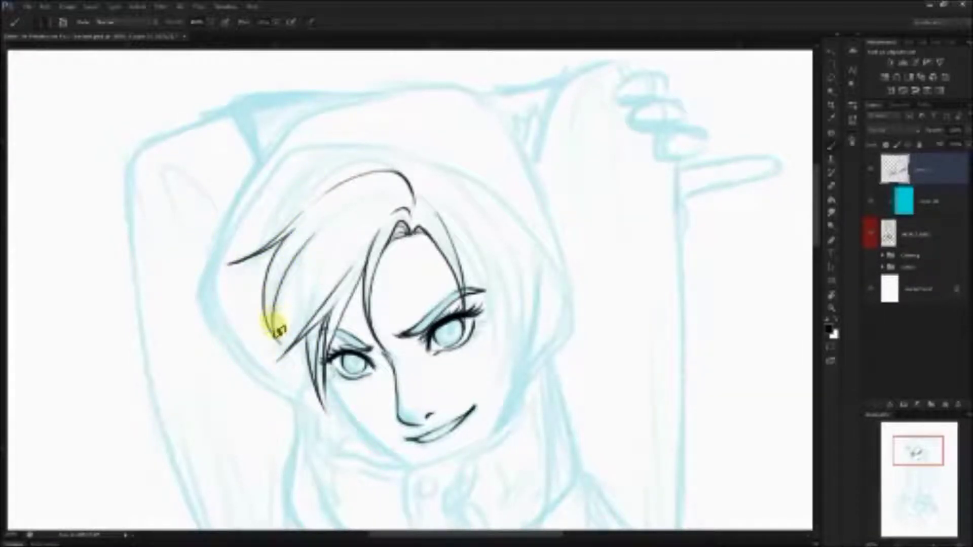
pyautogui.moveTo(311, 211); pyautogui.dragTo(296, 302)
pyautogui.moveTo(307, 251); pyautogui.dragTo(269, 351)
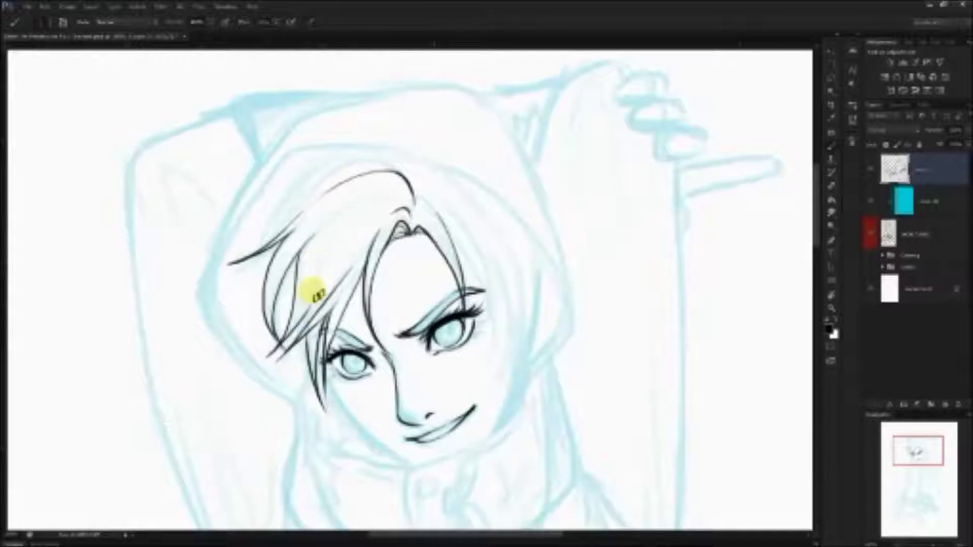
pyautogui.moveTo(328, 238); pyautogui.dragTo(314, 293)
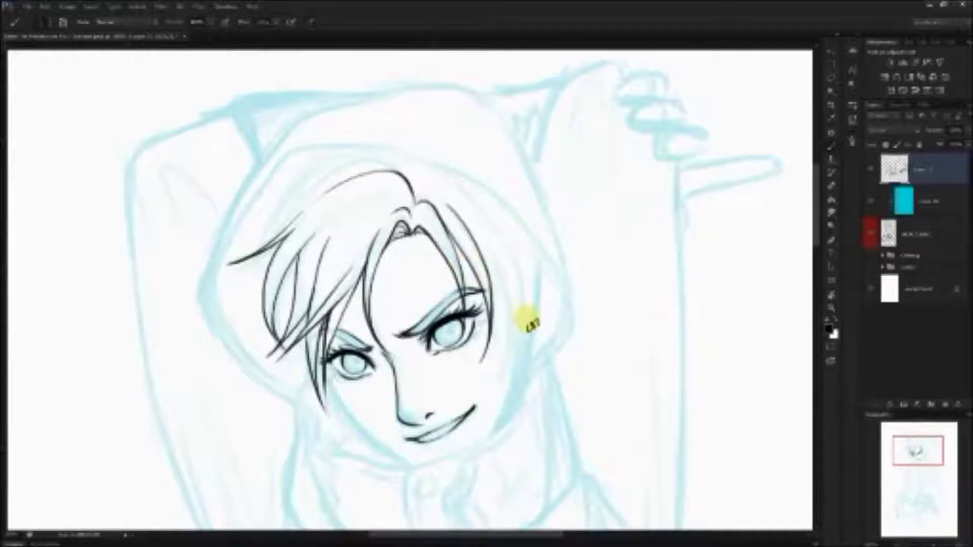
# Step: Ink thin tapered strands past the outer corner of the larger eye and a longer one reaching down the cheek
pyautogui.moveTo(528, 303); pyautogui.dragTo(440, 245)
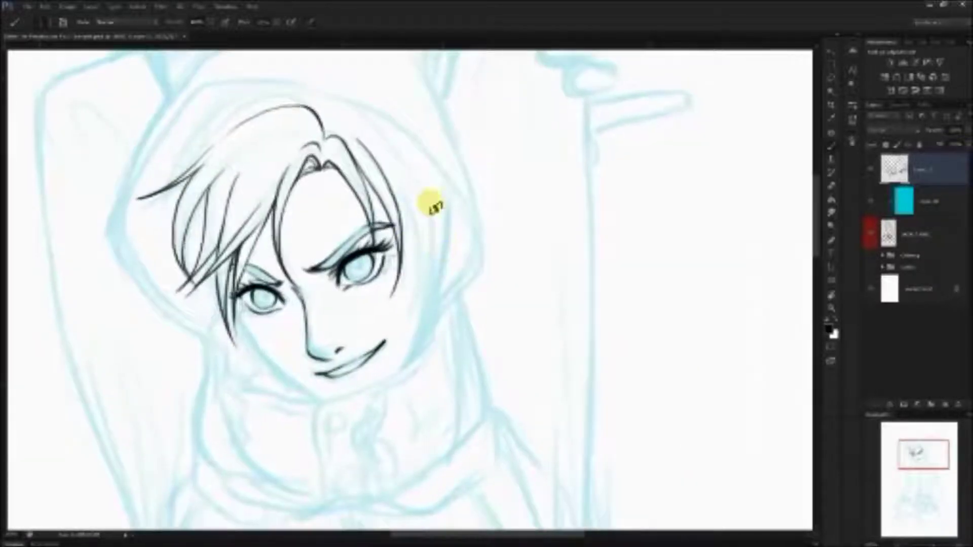
pyautogui.moveTo(404, 230)
pyautogui.mouseDown()
pyautogui.moveTo(370, 310)
pyautogui.moveTo(381, 292)
pyautogui.mouseUp()
pyautogui.moveTo(399, 244); pyautogui.dragTo(376, 300)
pyautogui.moveTo(407, 224); pyautogui.dragTo(403, 333)
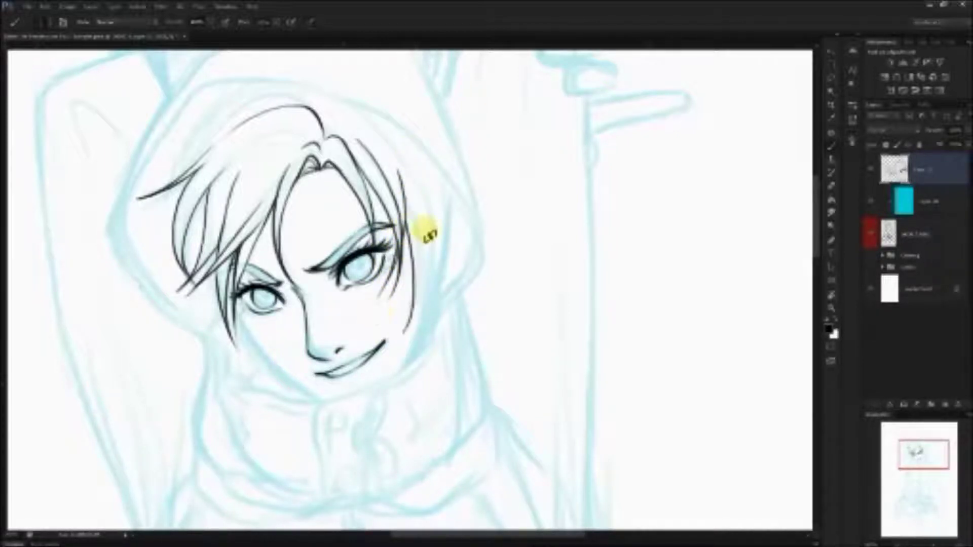
pyautogui.moveTo(424, 219)
pyautogui.mouseDown()
pyautogui.moveTo(424, 298)
pyautogui.moveTo(413, 315)
pyautogui.moveTo(426, 298)
pyautogui.moveTo(403, 337)
pyautogui.mouseUp()
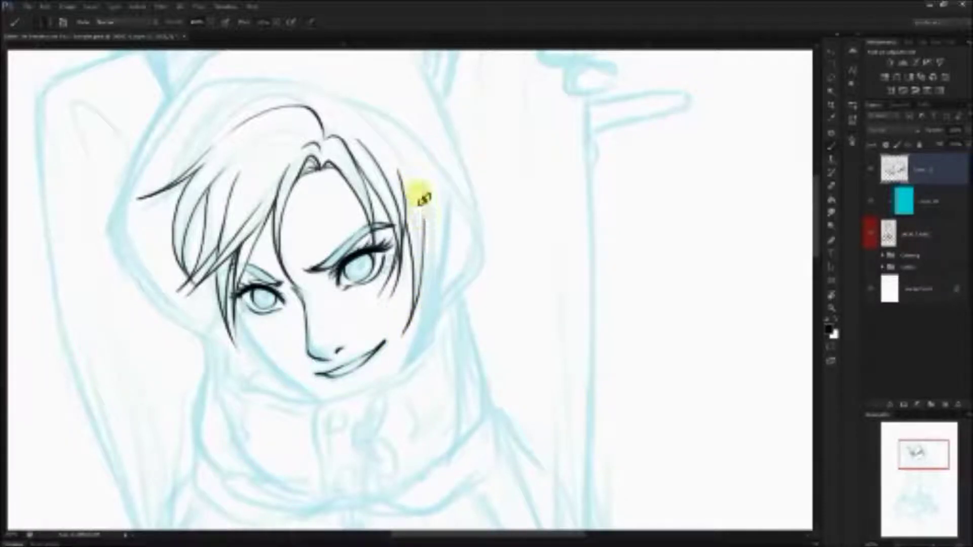
# Step: Ink the outer layers of long strands framing the cheek beside the larger eye, plus a line running down from near the crown
pyautogui.moveTo(416, 183); pyautogui.dragTo(407, 327)
pyautogui.moveTo(424, 212); pyautogui.dragTo(425, 251)
pyautogui.moveTo(404, 169); pyautogui.dragTo(425, 228)
pyautogui.moveTo(354, 104); pyautogui.dragTo(402, 168)
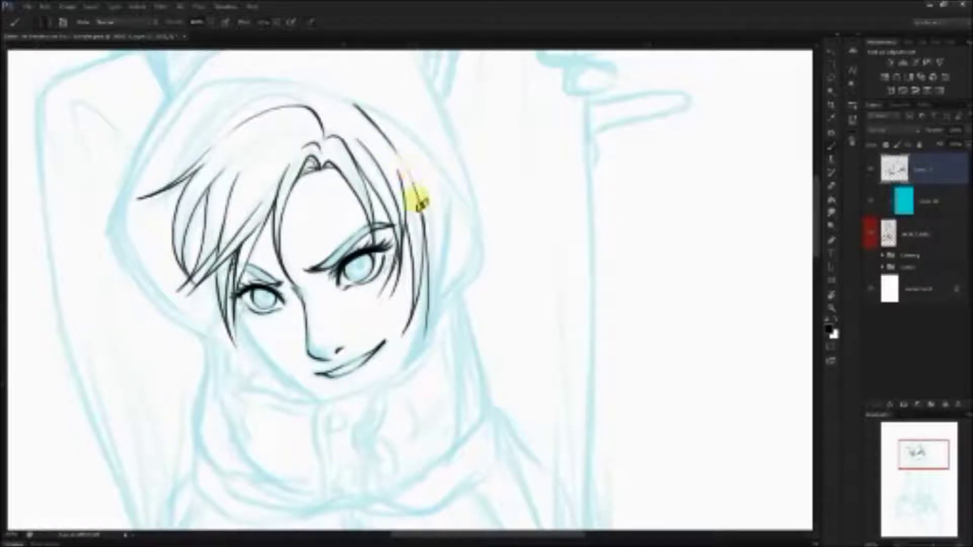
pyautogui.moveTo(450, 185)
pyautogui.mouseDown()
pyautogui.moveTo(412, 359)
pyautogui.moveTo(447, 267)
pyautogui.moveTo(426, 345)
pyautogui.mouseUp()
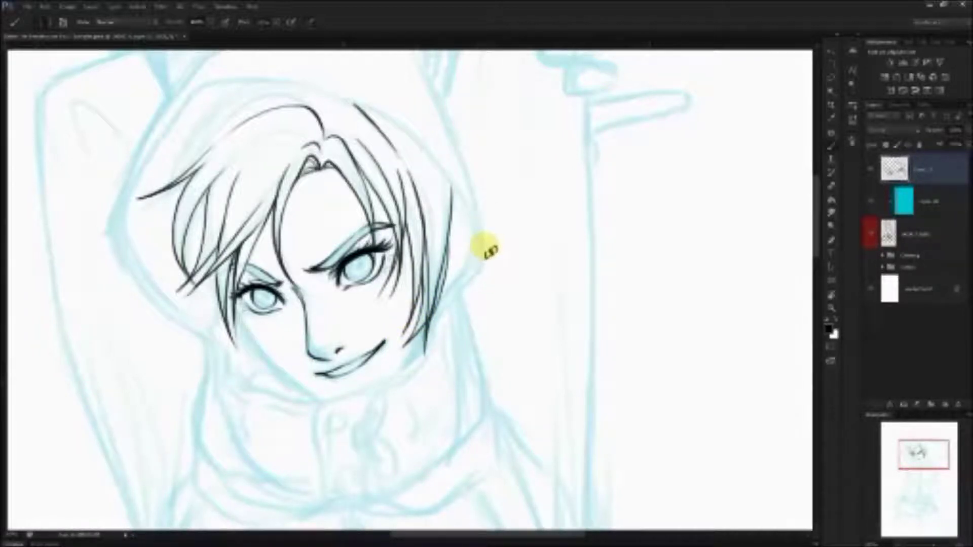
# Step: Ink a heavier outer hair contour from the crown around the larger eye's side, angling back in to the tips beside the mouth
pyautogui.moveTo(494, 243); pyautogui.dragTo(606, 282)
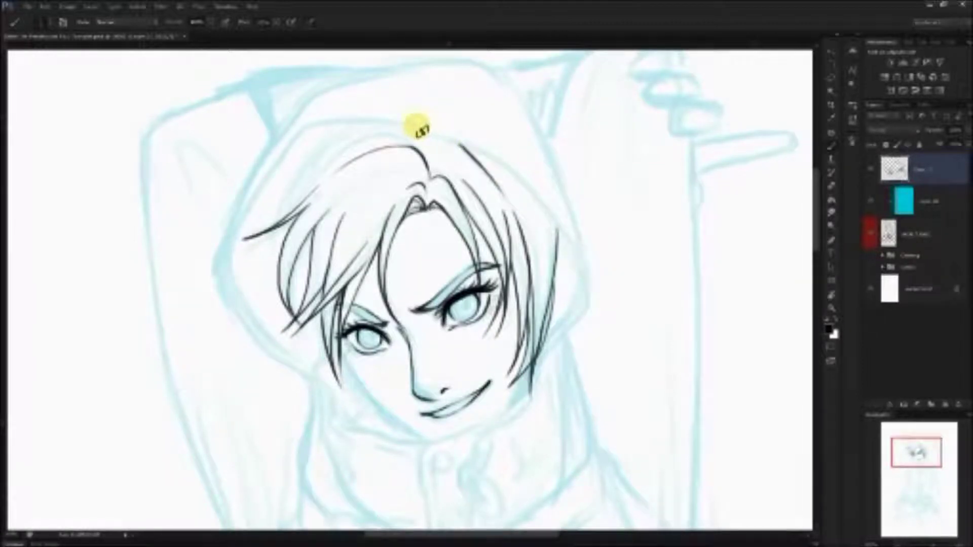
pyautogui.moveTo(420, 128)
pyautogui.mouseDown()
pyautogui.moveTo(493, 162)
pyautogui.moveTo(584, 308)
pyautogui.moveTo(544, 209)
pyautogui.moveTo(556, 233)
pyautogui.mouseUp()
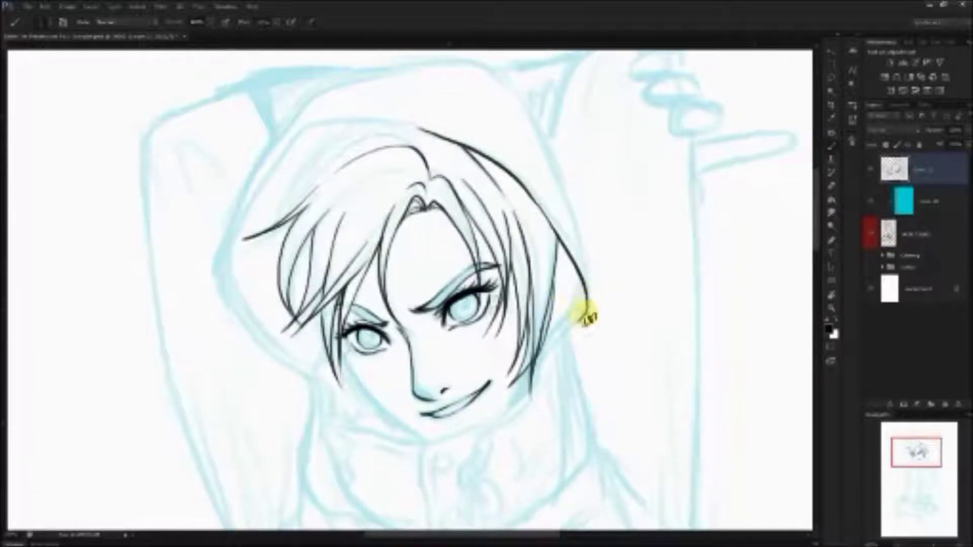
pyautogui.moveTo(587, 312)
pyautogui.mouseDown()
pyautogui.moveTo(540, 367)
pyautogui.moveTo(550, 346)
pyautogui.moveTo(529, 390)
pyautogui.mouseUp()
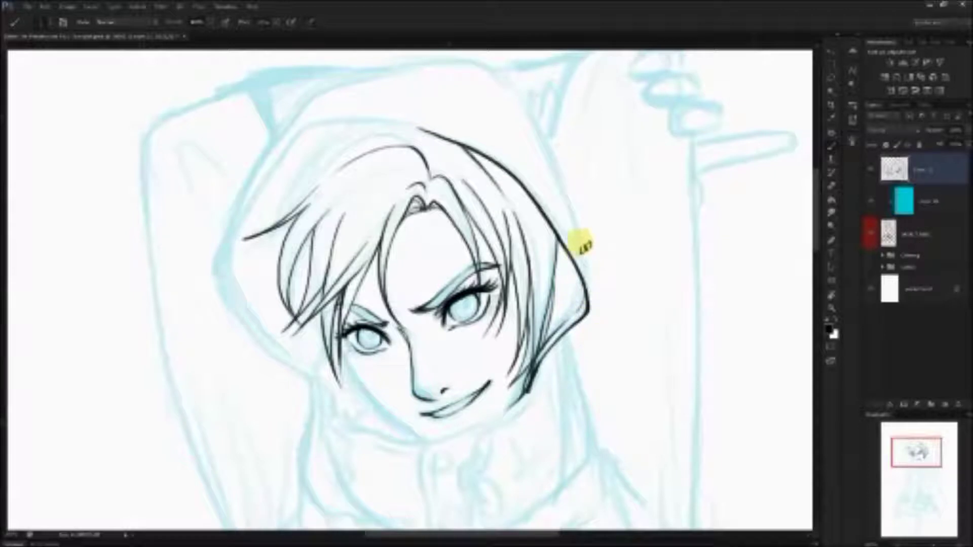
pyautogui.moveTo(591, 336)
pyautogui.mouseDown()
pyautogui.moveTo(566, 203)
pyautogui.moveTo(564, 317)
pyautogui.mouseUp()
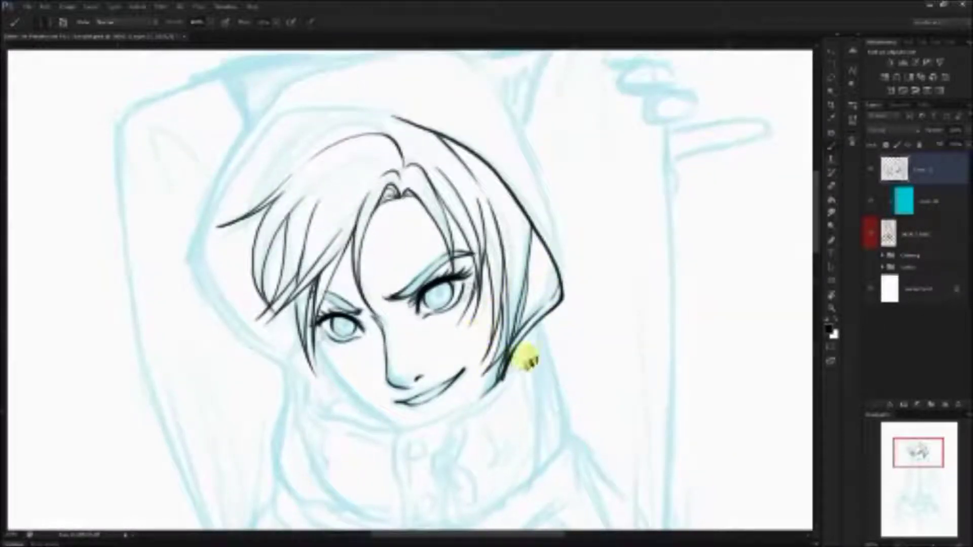
# Step: Open a second window of the same drawing to show the full figure alongside the close-up view
pyautogui.click(899, 543)
pyautogui.click(917, 454)
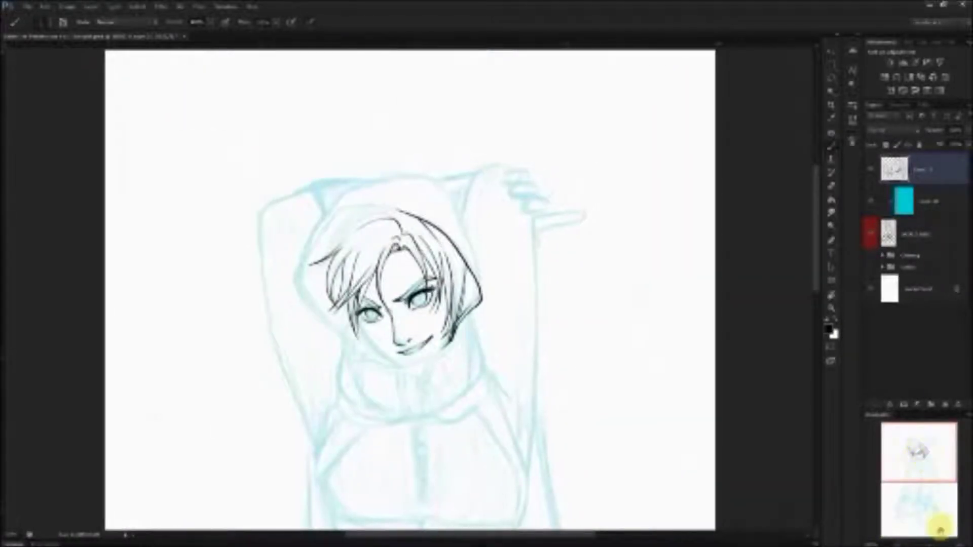
pyautogui.click(957, 542)
pyautogui.moveTo(524, 271); pyautogui.dragTo(516, 283)
pyautogui.click(226, 7)
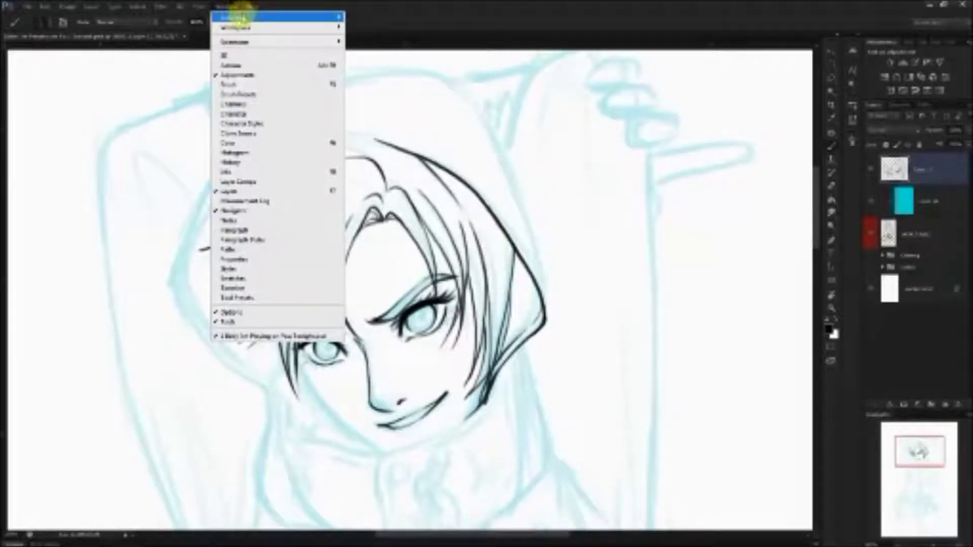
pyautogui.moveTo(257, 21)
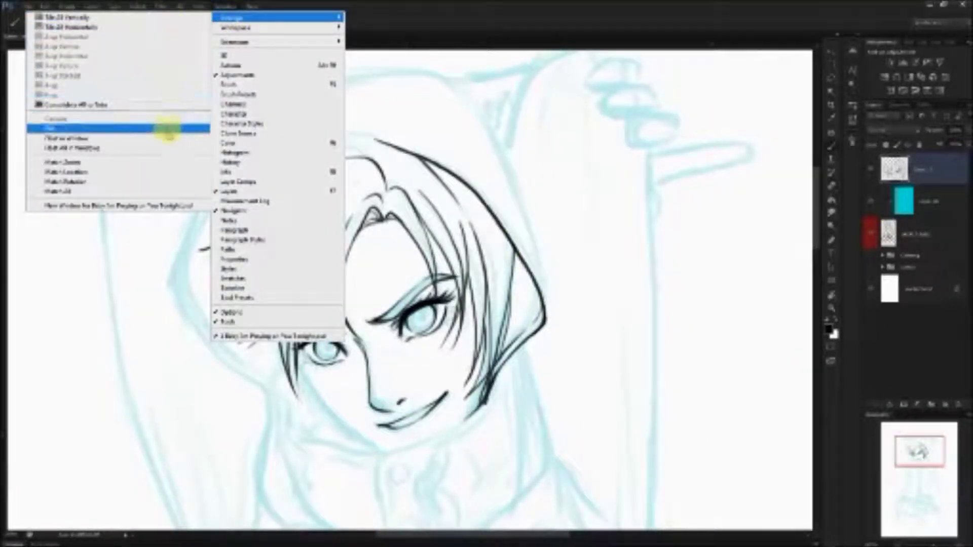
pyautogui.click(168, 205)
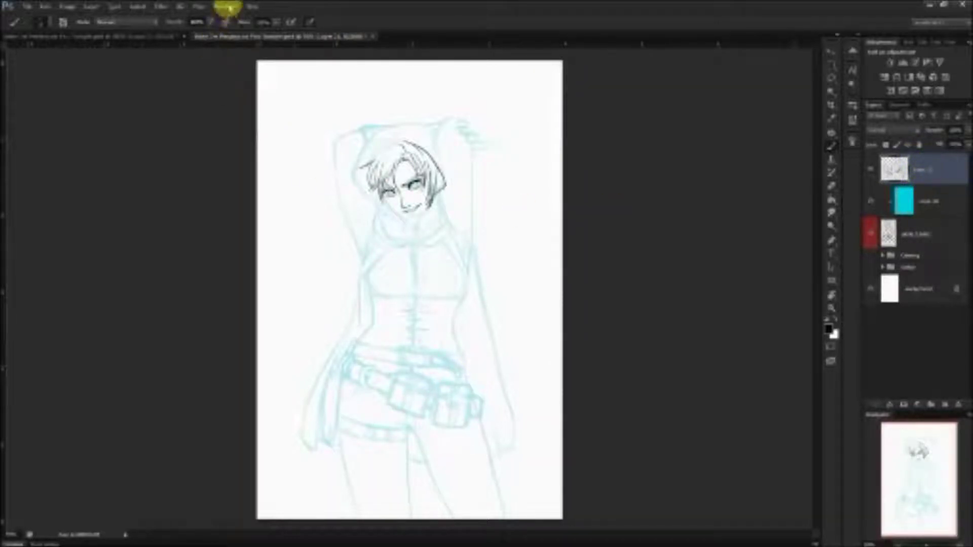
pyautogui.click(226, 9)
pyautogui.moveTo(223, 17)
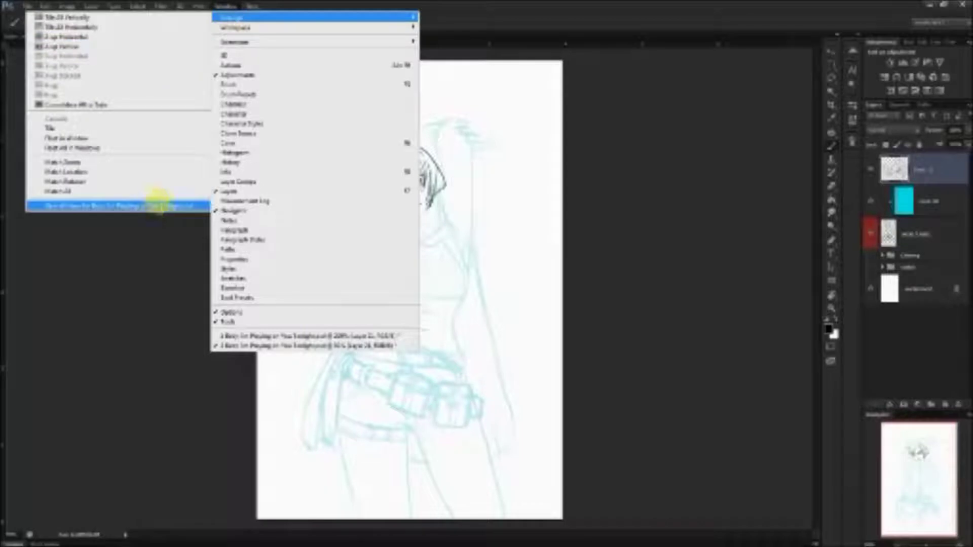
pyautogui.click(727, 20)
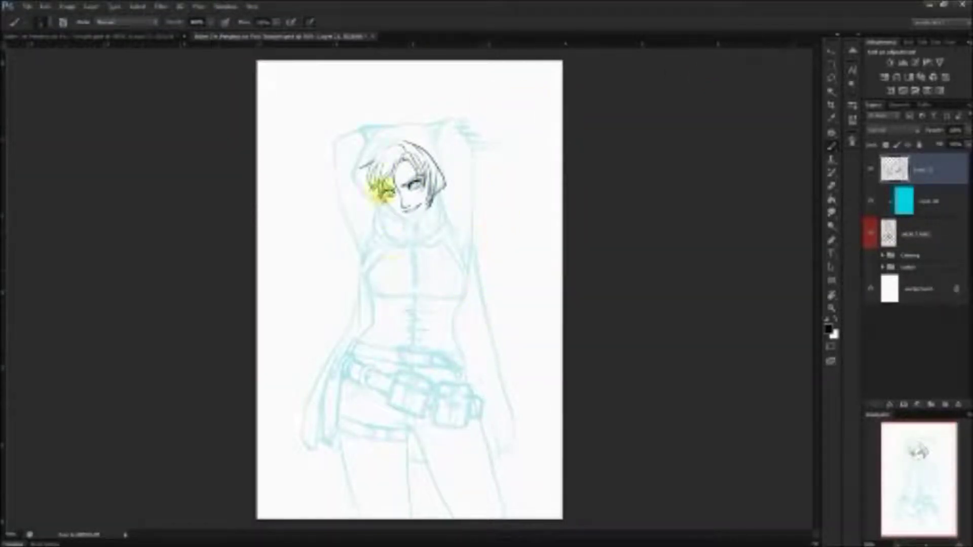
# Step: Switch back and forth between the close-up window and the full-figure window to compare the two views
pyautogui.click(152, 37)
pyautogui.click(229, 36)
pyautogui.click(164, 37)
pyautogui.click(225, 37)
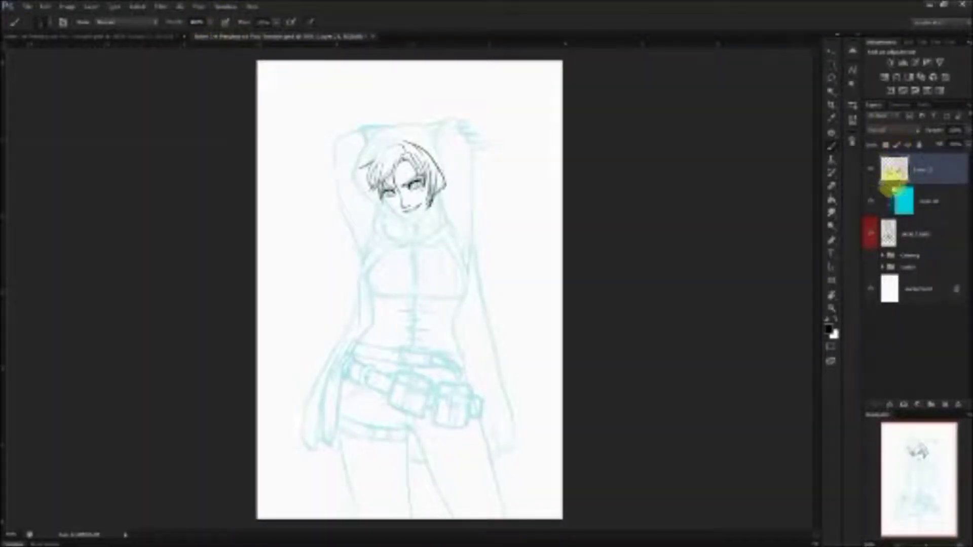
# Step: Toggle the blue guide sketch layer off and on in the full-figure window and in the close-up window
pyautogui.click(870, 233)
pyautogui.click(871, 234)
pyautogui.click(871, 235)
pyautogui.click(871, 235)
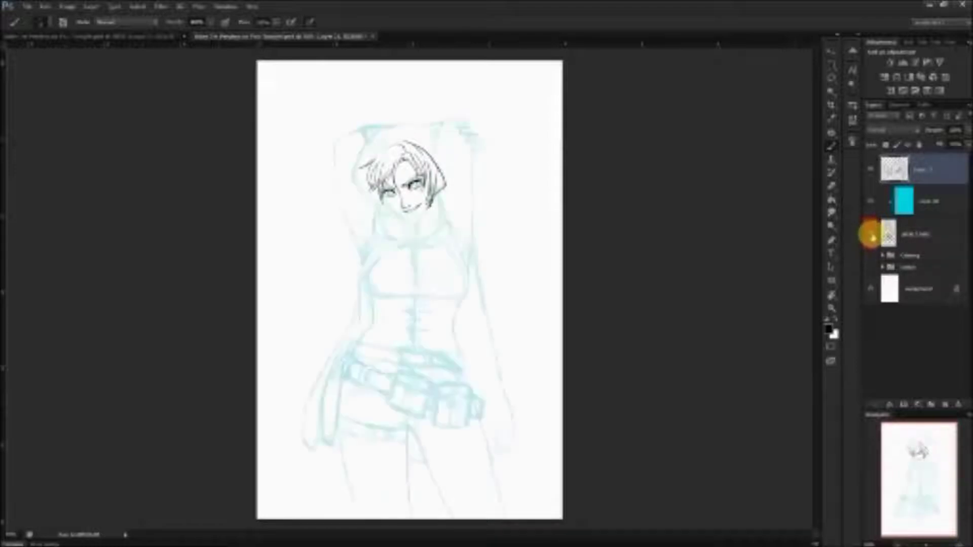
pyautogui.click(176, 36)
pyautogui.click(870, 234)
pyautogui.click(871, 234)
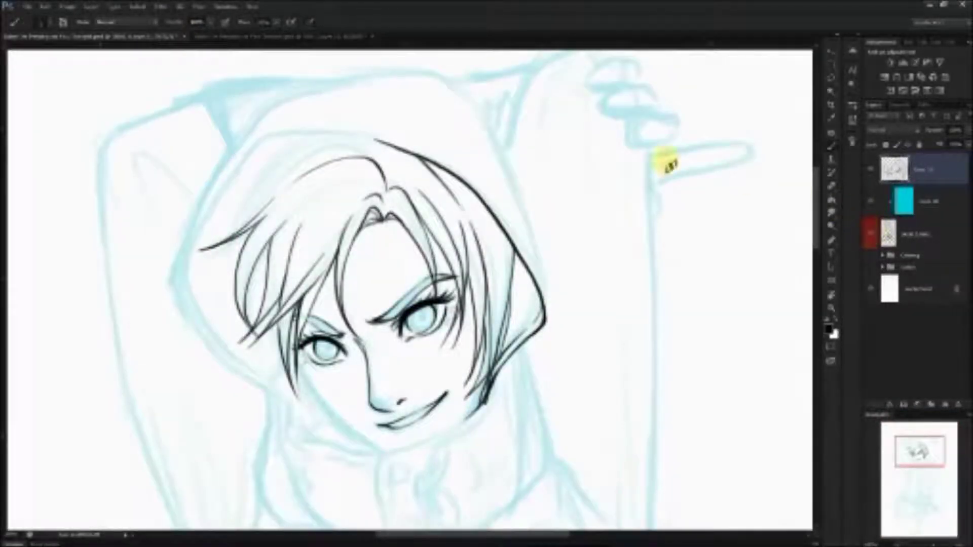
# Step: Check the inked head in the full-figure window, save the drawing and return to the close-up window
pyautogui.click(315, 41)
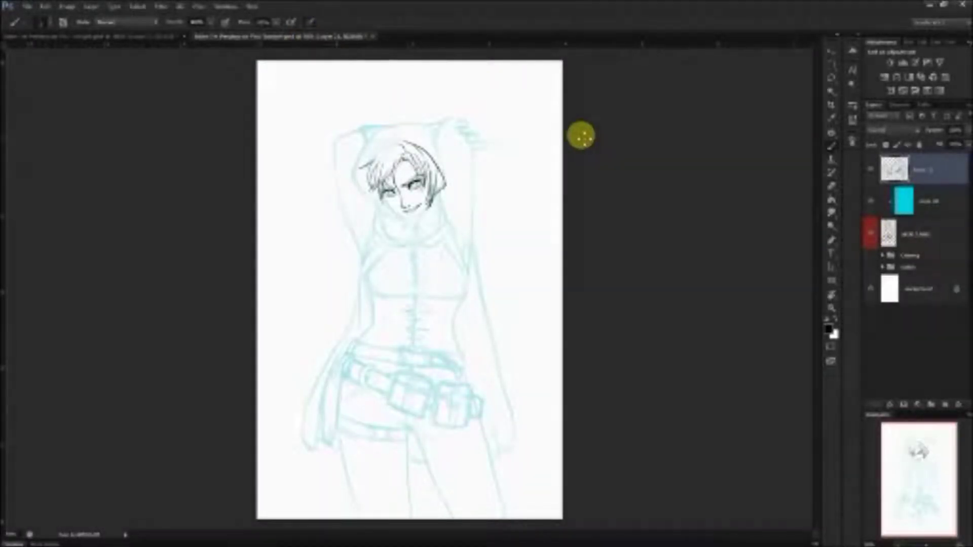
pyautogui.hotkey('ctrl', 's')
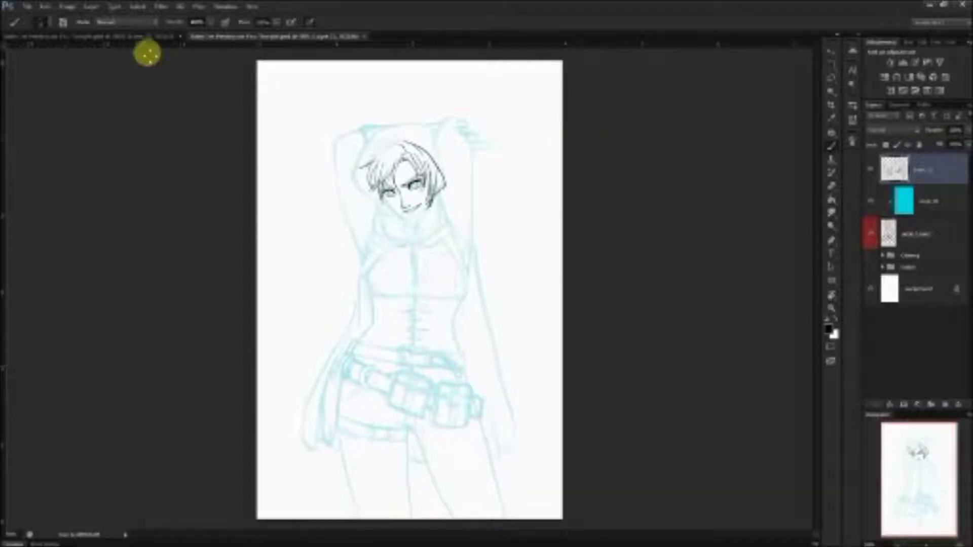
pyautogui.click(154, 36)
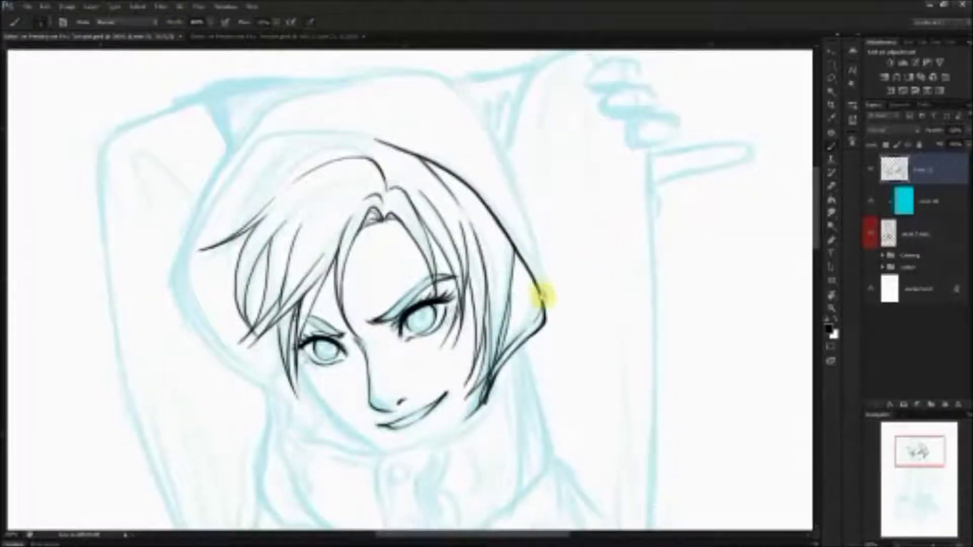
# Step: Ink a curved strand just inside the outer hair contour and a short line crossing toward its outermost corner
pyautogui.moveTo(538, 316)
pyautogui.mouseDown()
pyautogui.moveTo(614, 202)
pyautogui.moveTo(597, 268)
pyautogui.moveTo(550, 241)
pyautogui.moveTo(575, 254)
pyautogui.moveTo(569, 232)
pyautogui.moveTo(575, 253)
pyautogui.mouseUp()
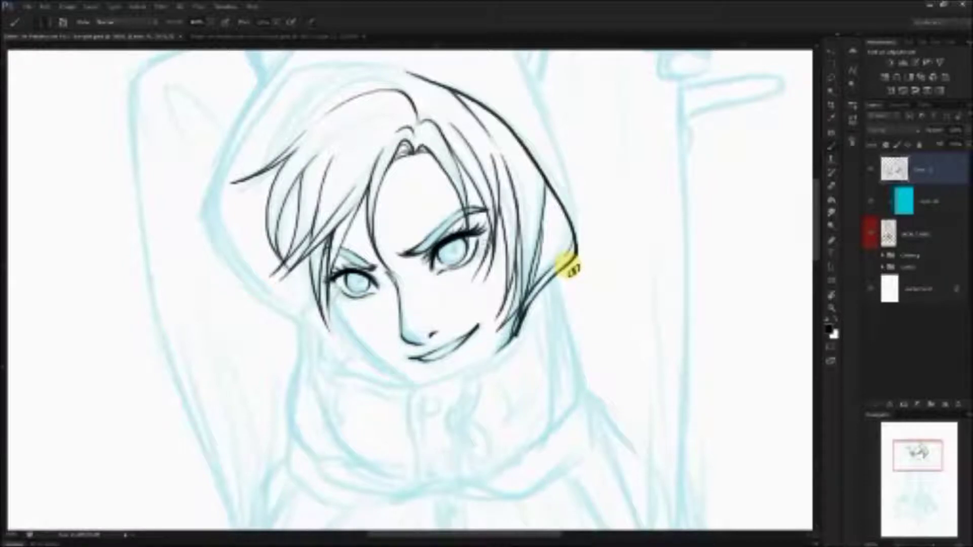
pyautogui.moveTo(545, 252); pyautogui.dragTo(564, 217)
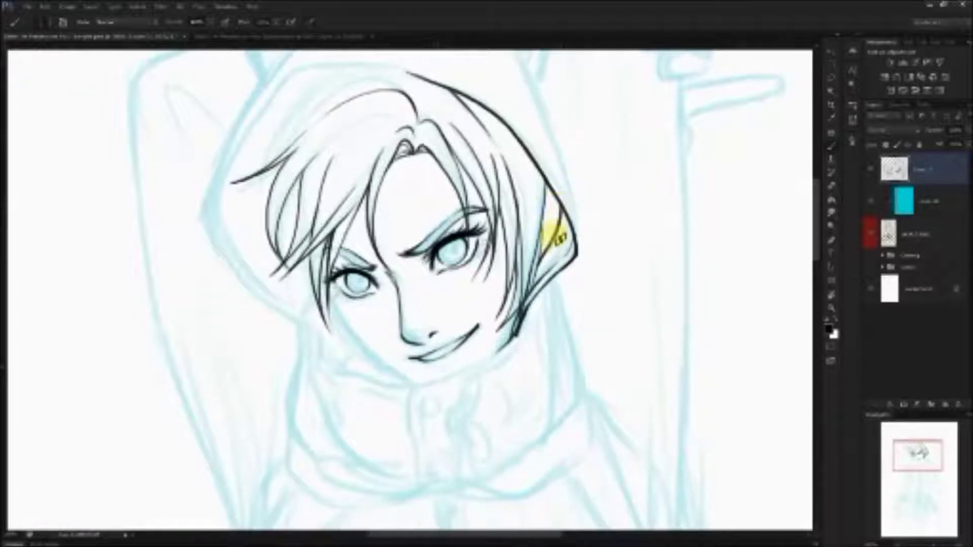
pyautogui.moveTo(536, 272)
pyautogui.mouseDown()
pyautogui.moveTo(541, 229)
pyautogui.moveTo(534, 275)
pyautogui.mouseUp()
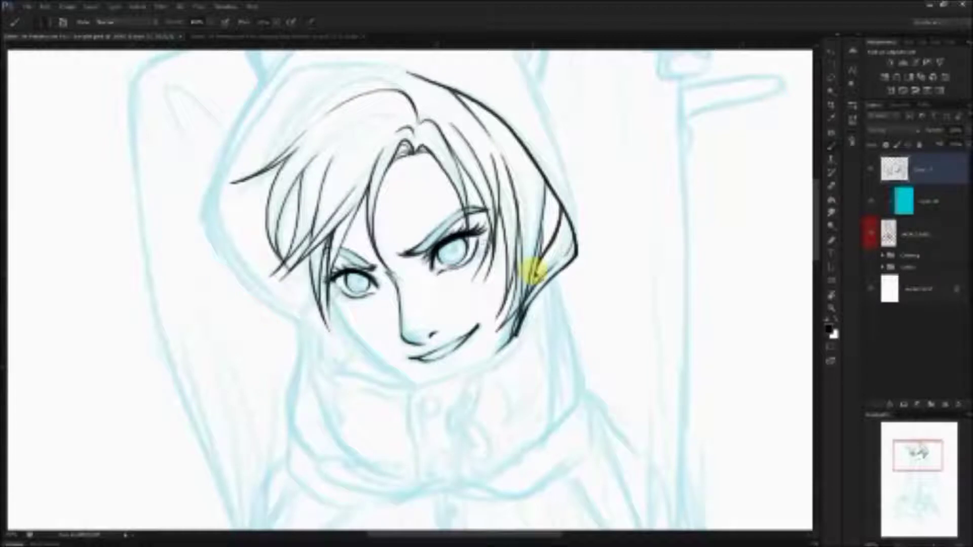
pyautogui.moveTo(532, 223); pyautogui.dragTo(583, 269)
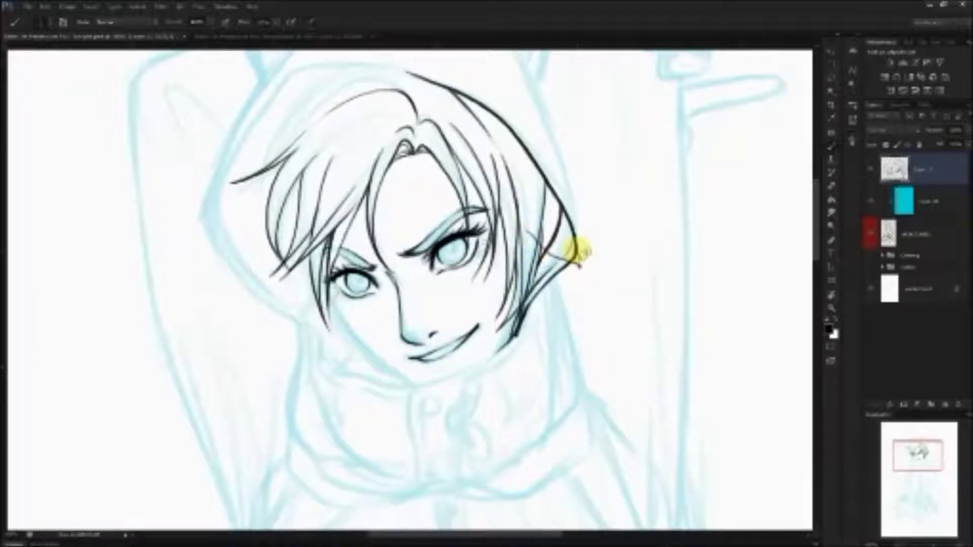
# Step: Ink the hood opening's edge as a curve over the top of the hair, joining the contour already inked beside the face
pyautogui.moveTo(419, 141); pyautogui.dragTo(449, 253)
pyautogui.moveTo(407, 207); pyautogui.dragTo(435, 220)
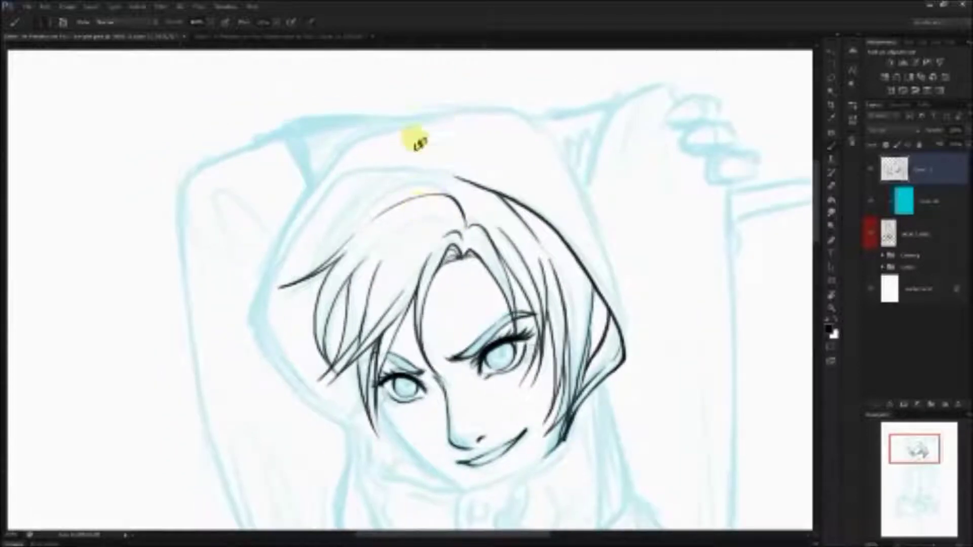
pyautogui.moveTo(586, 304)
pyautogui.mouseDown()
pyautogui.moveTo(480, 133)
pyautogui.moveTo(499, 243)
pyautogui.mouseUp()
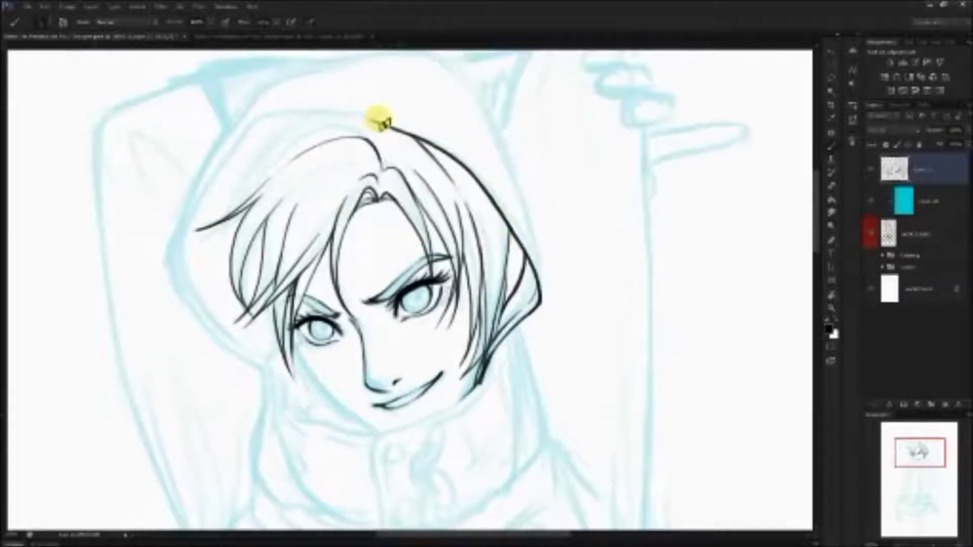
pyautogui.moveTo(237, 144); pyautogui.dragTo(296, 109)
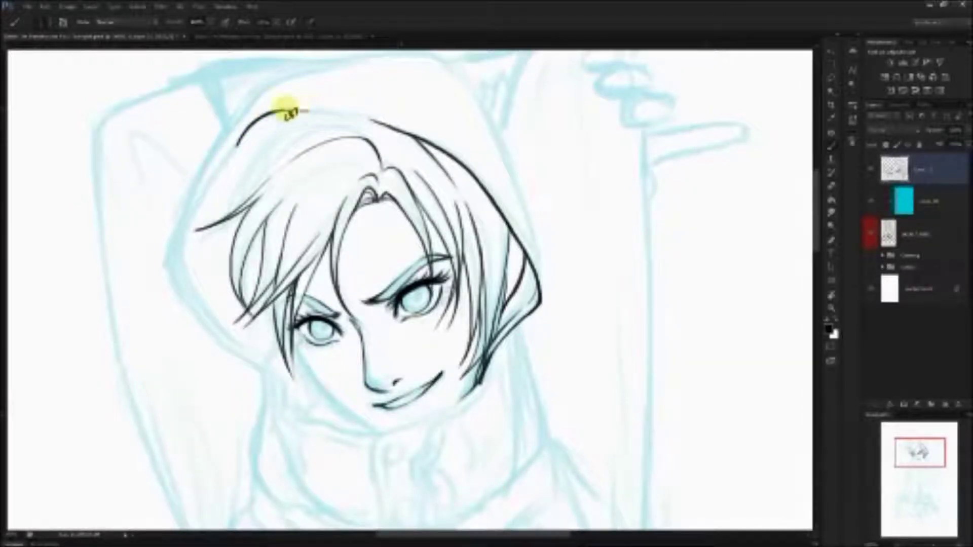
pyautogui.moveTo(303, 112); pyautogui.dragTo(366, 120)
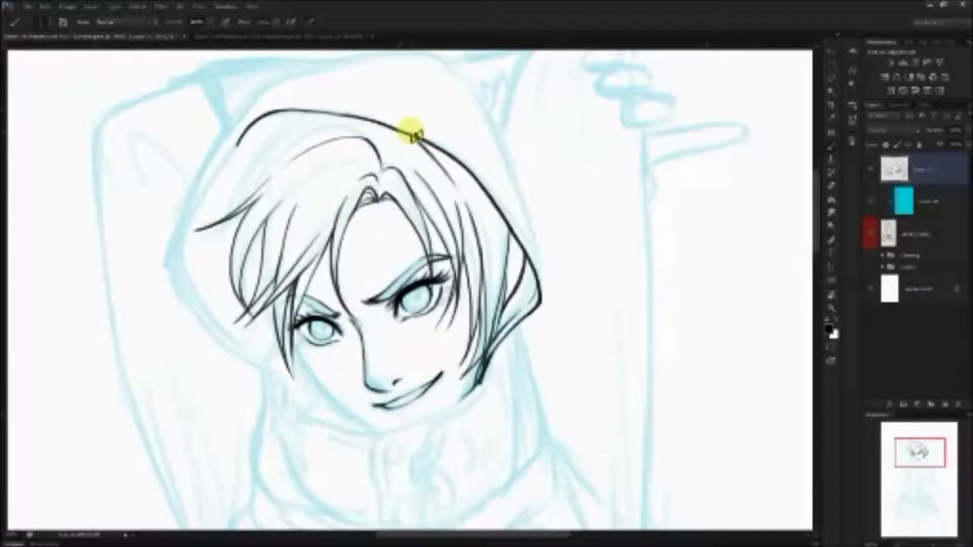
# Step: Ink hair strands sweeping from the crown to the spiky tuft and thin locks hanging beside the left cheek
pyautogui.moveTo(401, 292); pyautogui.dragTo(480, 350)
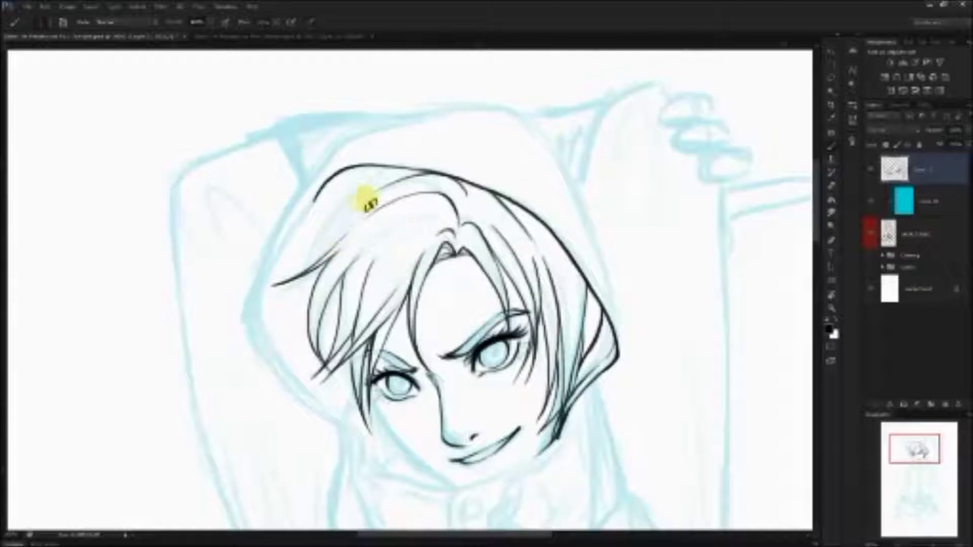
pyautogui.moveTo(365, 201); pyautogui.dragTo(322, 239)
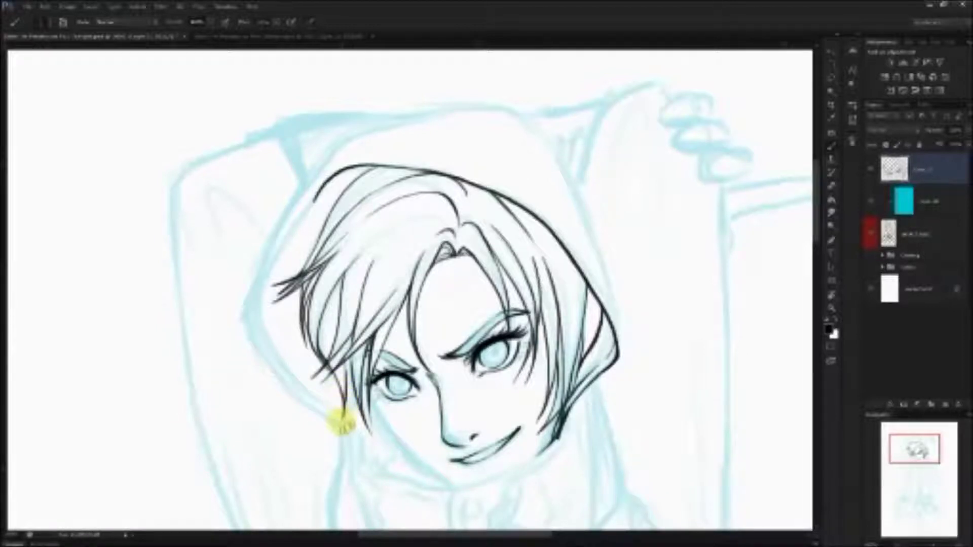
pyautogui.moveTo(348, 363); pyautogui.dragTo(370, 435)
pyautogui.moveTo(353, 386); pyautogui.dragTo(370, 436)
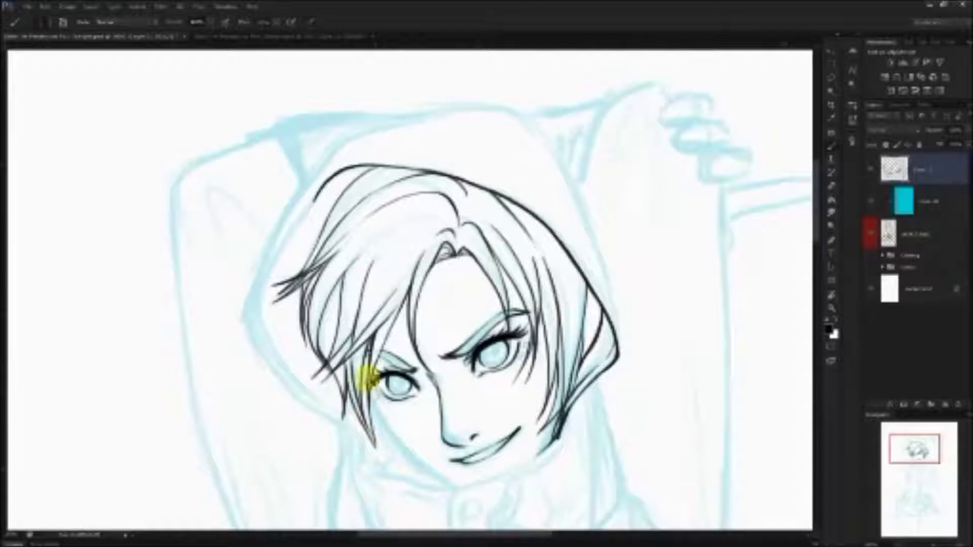
pyautogui.moveTo(368, 400)
pyautogui.mouseDown()
pyautogui.moveTo(375, 443)
pyautogui.moveTo(394, 461)
pyautogui.mouseUp()
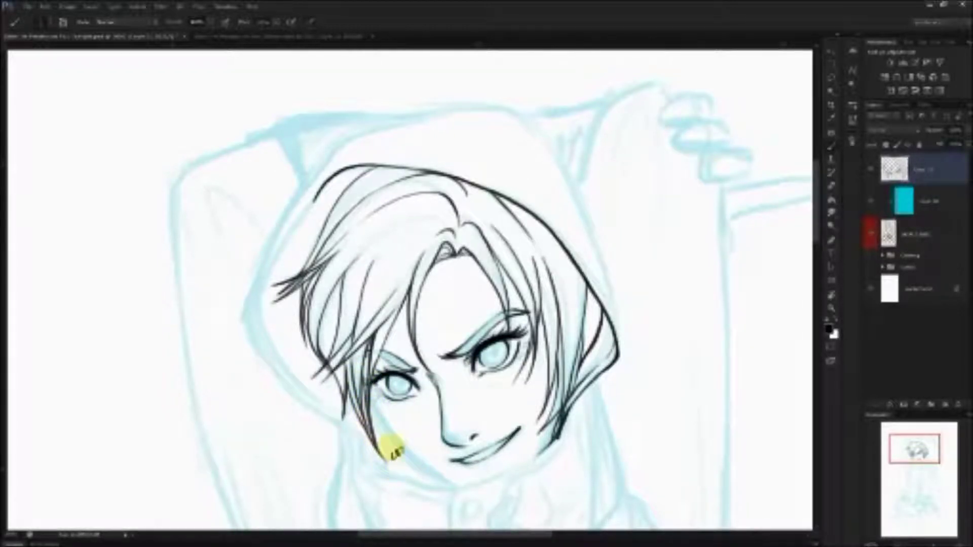
# Step: Ink the hood opening's edge down the left side of the hair, around the cheek locks to the collar
pyautogui.moveTo(430, 361)
pyautogui.mouseDown()
pyautogui.moveTo(439, 282)
pyautogui.moveTo(391, 378)
pyautogui.moveTo(411, 416)
pyautogui.moveTo(395, 373)
pyautogui.moveTo(434, 365)
pyautogui.moveTo(445, 343)
pyautogui.mouseUp()
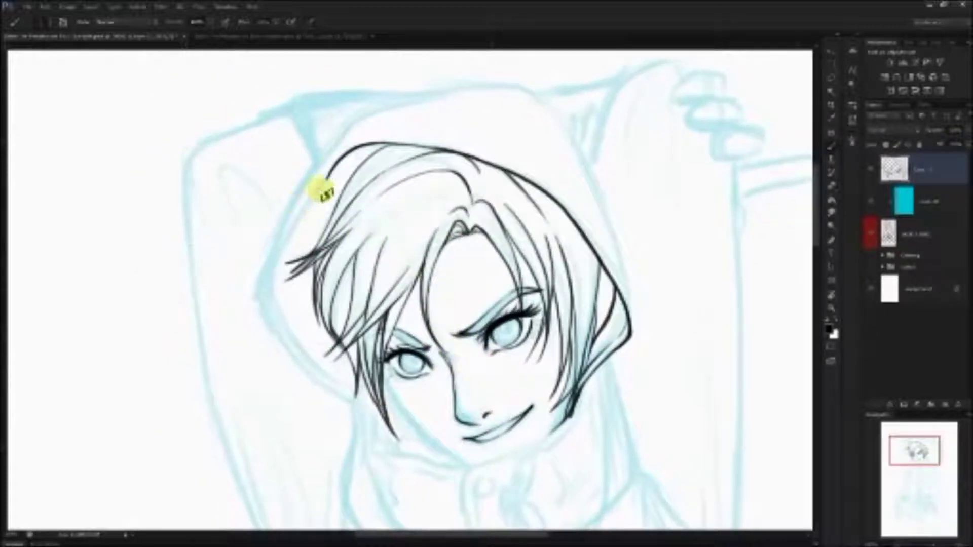
pyautogui.moveTo(332, 169); pyautogui.dragTo(305, 218)
pyautogui.hotkey('ctrl', 'z')
pyautogui.moveTo(330, 171)
pyautogui.mouseDown()
pyautogui.moveTo(318, 195)
pyautogui.moveTo(333, 163)
pyautogui.moveTo(303, 216)
pyautogui.mouseUp()
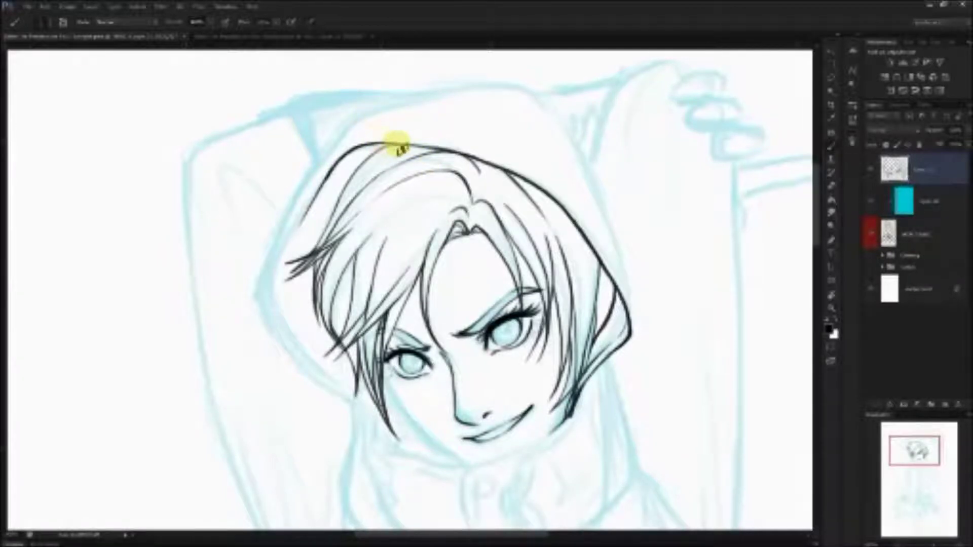
pyautogui.moveTo(613, 374); pyautogui.dragTo(491, 363)
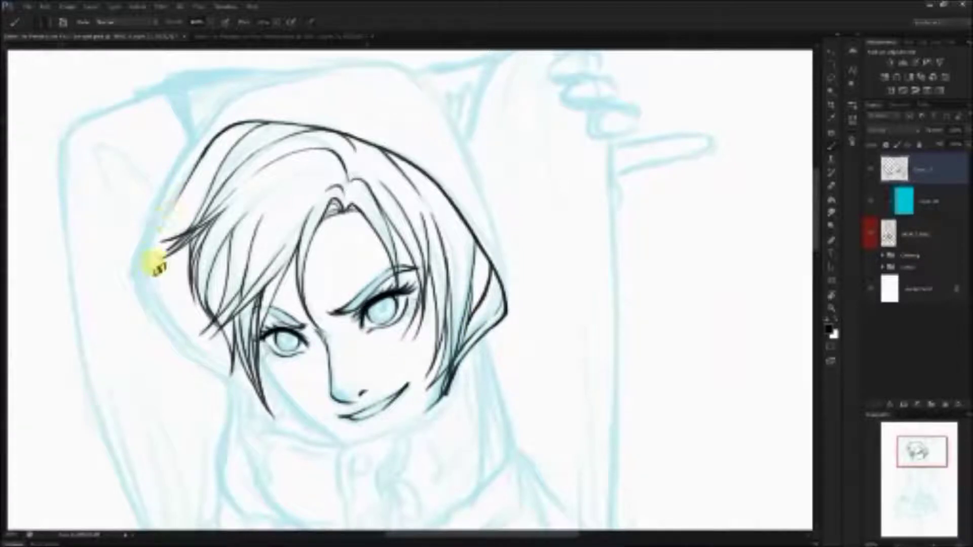
pyautogui.moveTo(161, 241); pyautogui.dragTo(175, 335)
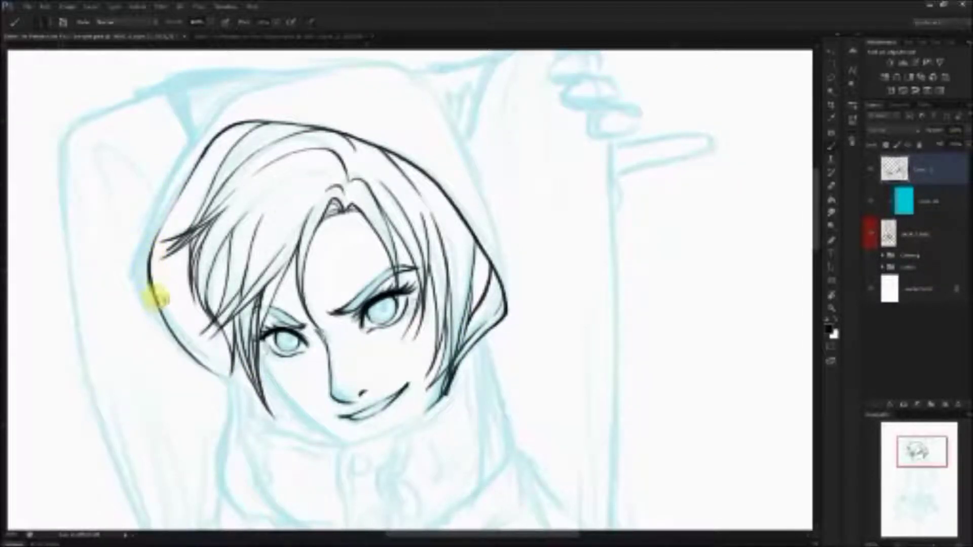
pyautogui.moveTo(155, 299)
pyautogui.mouseDown()
pyautogui.moveTo(210, 370)
pyautogui.moveTo(185, 348)
pyautogui.moveTo(257, 398)
pyautogui.moveTo(236, 382)
pyautogui.moveTo(244, 413)
pyautogui.moveTo(252, 400)
pyautogui.moveTo(258, 422)
pyautogui.moveTo(252, 398)
pyautogui.moveTo(257, 423)
pyautogui.moveTo(253, 415)
pyautogui.moveTo(275, 433)
pyautogui.mouseUp()
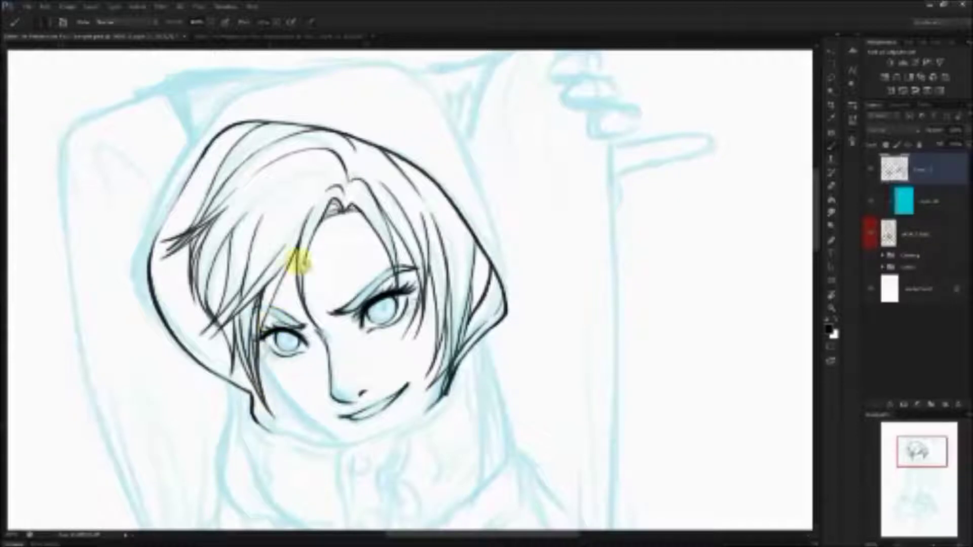
# Step: Ink and thicken the hood's outer contour along the upper left of the head, and check it in the full-figure window
pyautogui.moveTo(381, 161)
pyautogui.mouseDown()
pyautogui.moveTo(467, 125)
pyautogui.moveTo(440, 234)
pyautogui.moveTo(405, 217)
pyautogui.moveTo(409, 203)
pyautogui.mouseUp()
pyautogui.moveTo(363, 379)
pyautogui.mouseDown()
pyautogui.moveTo(354, 354)
pyautogui.moveTo(416, 430)
pyautogui.mouseUp()
pyautogui.moveTo(332, 174)
pyautogui.mouseDown()
pyautogui.moveTo(235, 278)
pyautogui.moveTo(251, 278)
pyautogui.moveTo(236, 330)
pyautogui.mouseUp()
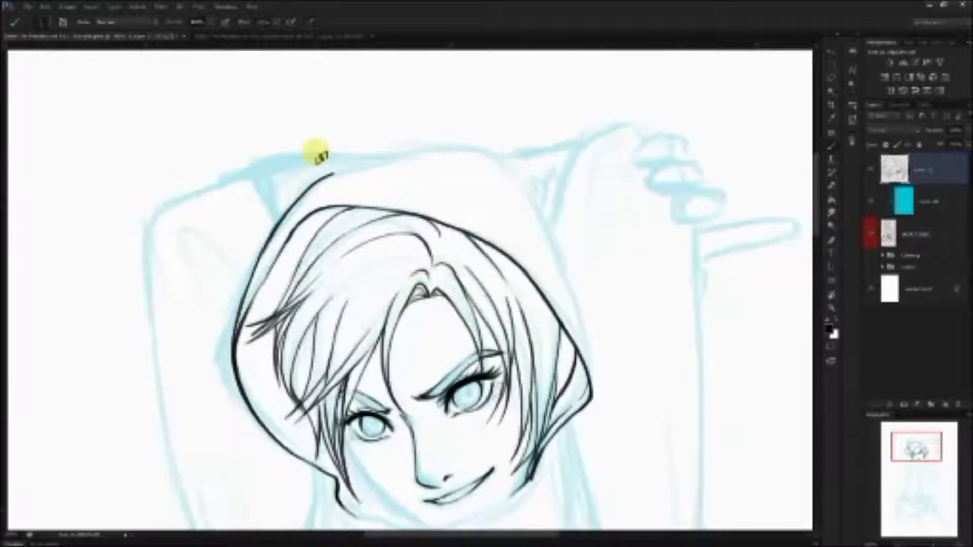
pyautogui.moveTo(282, 231); pyautogui.dragTo(322, 170)
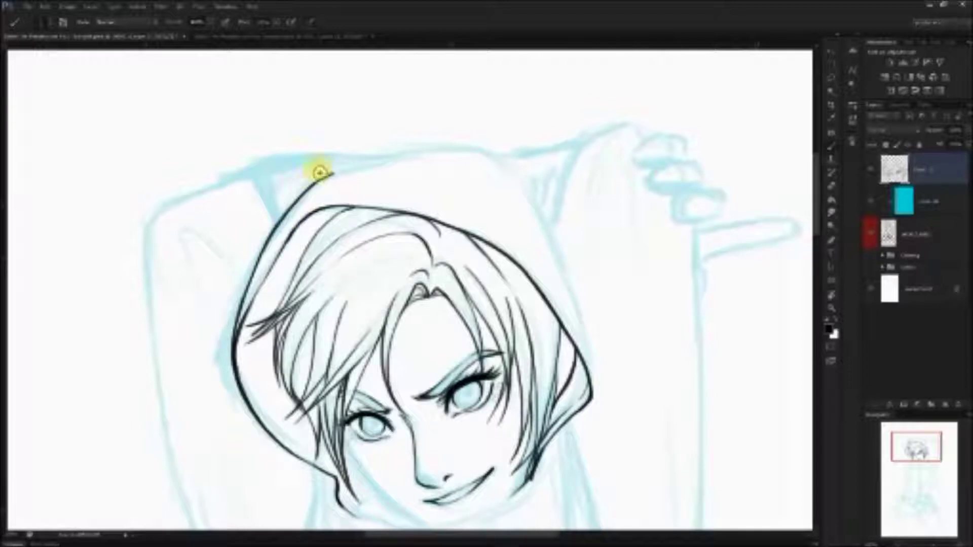
pyautogui.moveTo(558, 388); pyautogui.dragTo(499, 341)
pyautogui.click(285, 37)
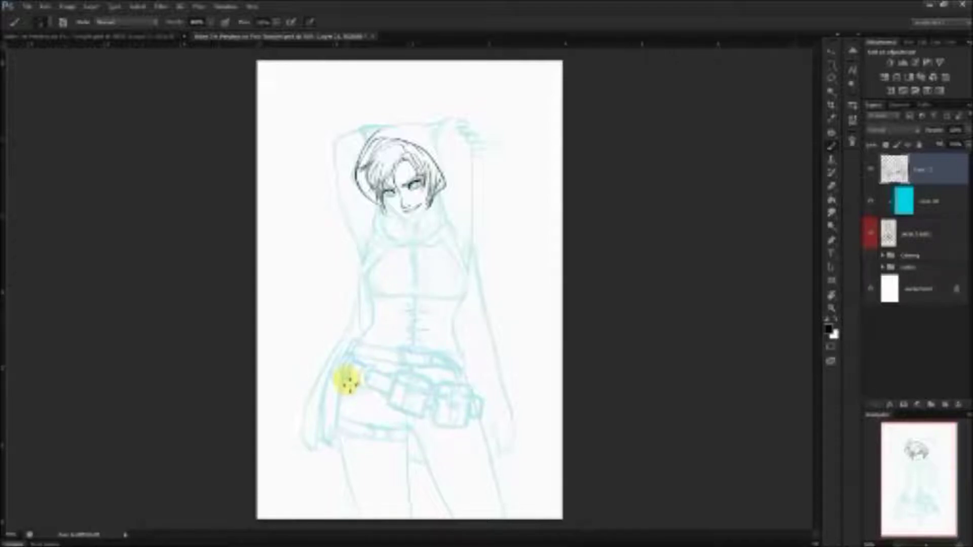
pyautogui.click(156, 37)
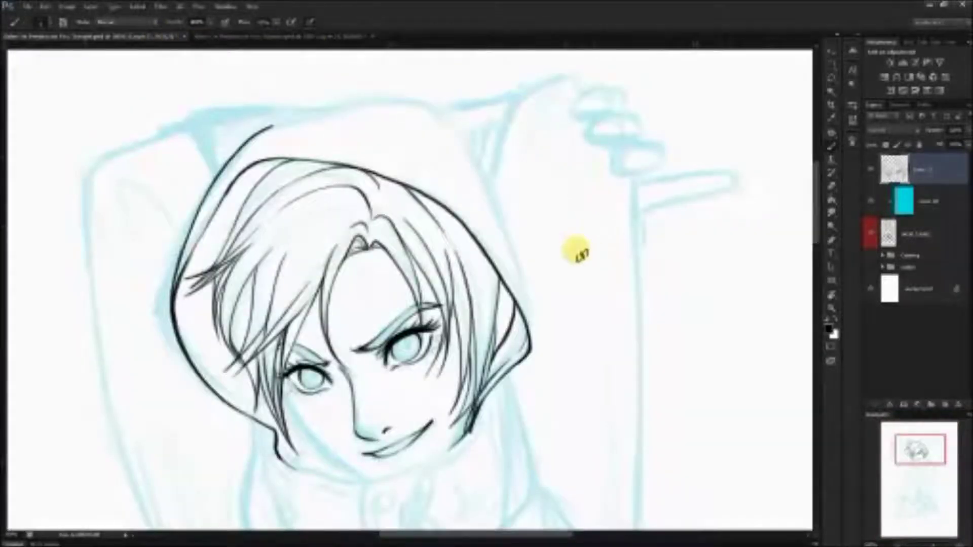
# Step: Ink the hood's outer contour down the right side and close it across the top with a thickened curve
pyautogui.moveTo(424, 104)
pyautogui.mouseDown()
pyautogui.moveTo(508, 263)
pyautogui.moveTo(493, 201)
pyautogui.moveTo(488, 192)
pyautogui.moveTo(504, 230)
pyautogui.moveTo(523, 367)
pyautogui.moveTo(521, 286)
pyautogui.moveTo(529, 349)
pyautogui.mouseUp()
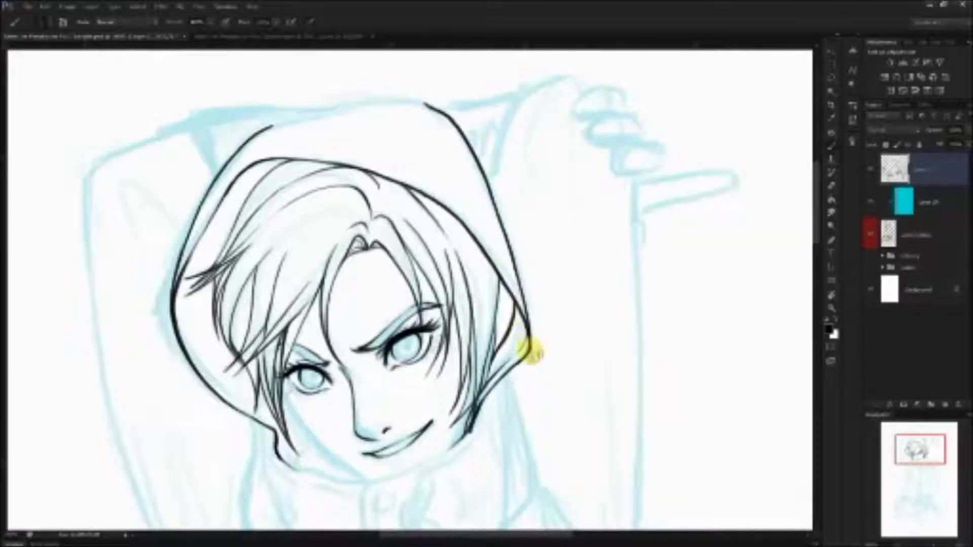
pyautogui.moveTo(274, 122)
pyautogui.mouseDown()
pyautogui.moveTo(352, 102)
pyautogui.moveTo(434, 102)
pyautogui.mouseUp()
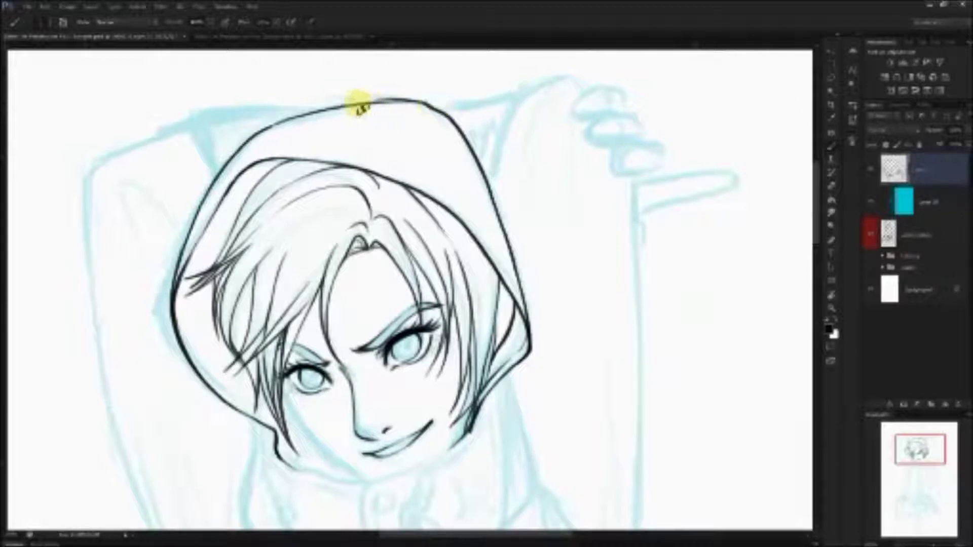
pyautogui.moveTo(358, 104); pyautogui.dragTo(412, 102)
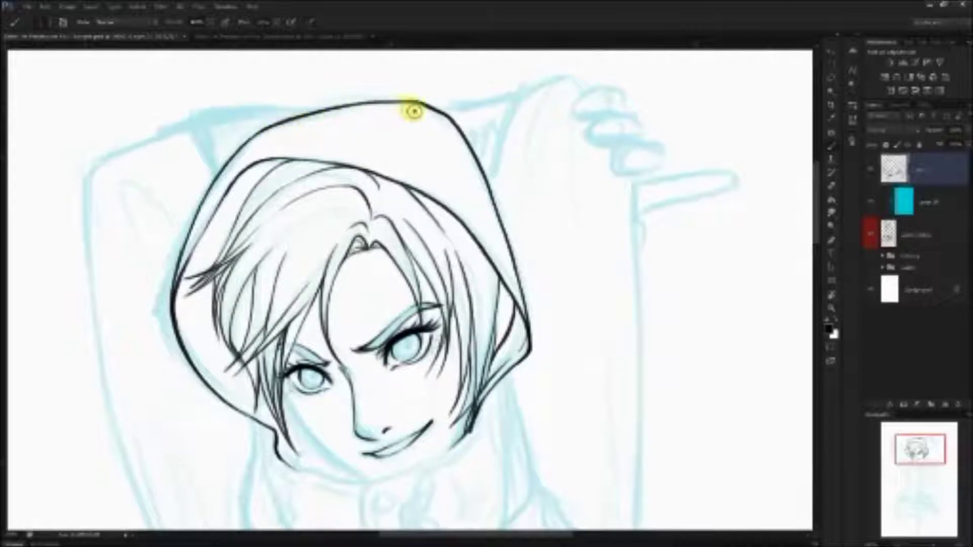
# Step: Ink a thin hem line running parallel to the hood opening, from the left side over the hair to the right corner
pyautogui.moveTo(263, 148); pyautogui.dragTo(221, 199)
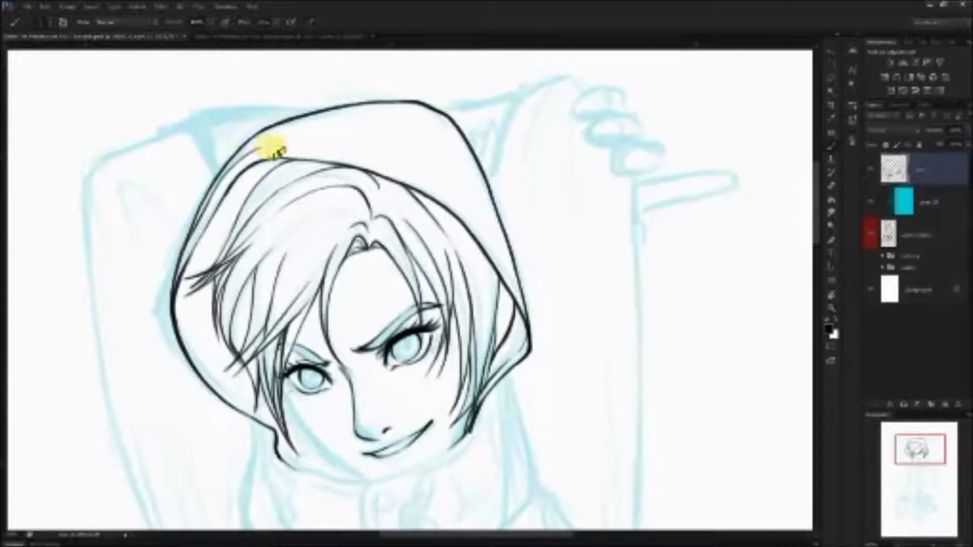
pyautogui.moveTo(258, 149)
pyautogui.mouseDown()
pyautogui.moveTo(356, 153)
pyautogui.moveTo(426, 178)
pyautogui.moveTo(488, 234)
pyautogui.moveTo(483, 224)
pyautogui.moveTo(475, 217)
pyautogui.moveTo(523, 306)
pyautogui.mouseUp()
pyautogui.moveTo(463, 195); pyautogui.dragTo(515, 279)
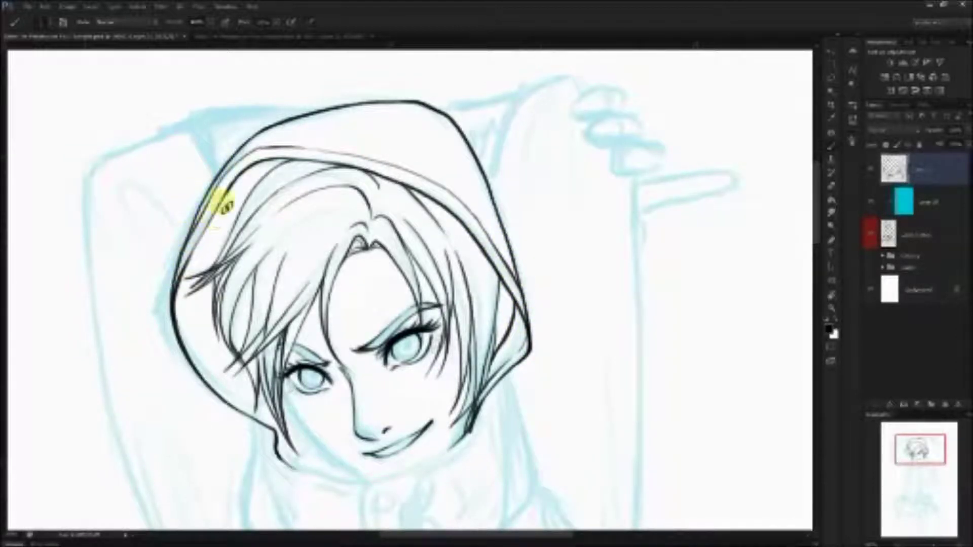
pyautogui.moveTo(232, 189); pyautogui.dragTo(172, 298)
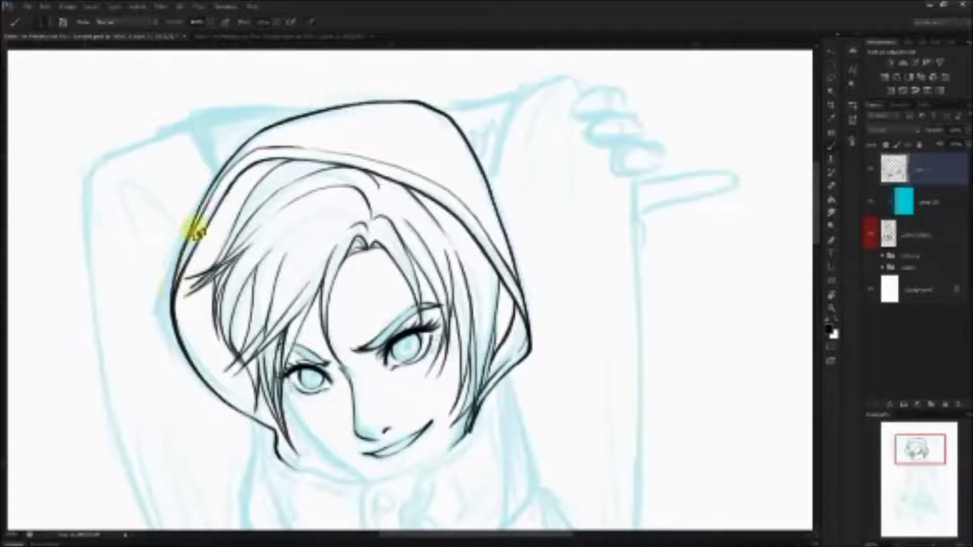
# Step: Toggle the blue guide sketch layer in the full-figure window, leave it hidden, and examine the bare line art in the close-up window
pyautogui.moveTo(549, 303); pyautogui.dragTo(348, 43)
pyautogui.click(342, 37)
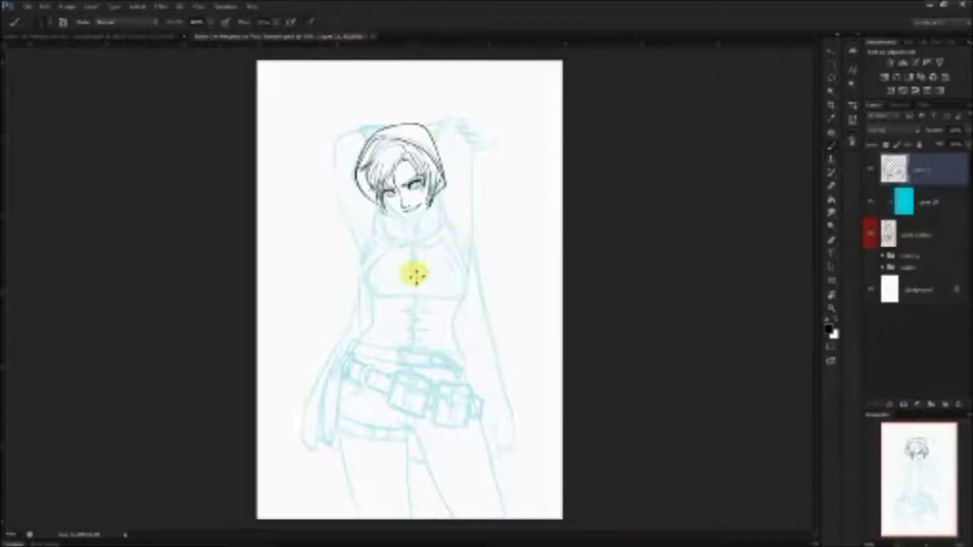
pyautogui.click(868, 234)
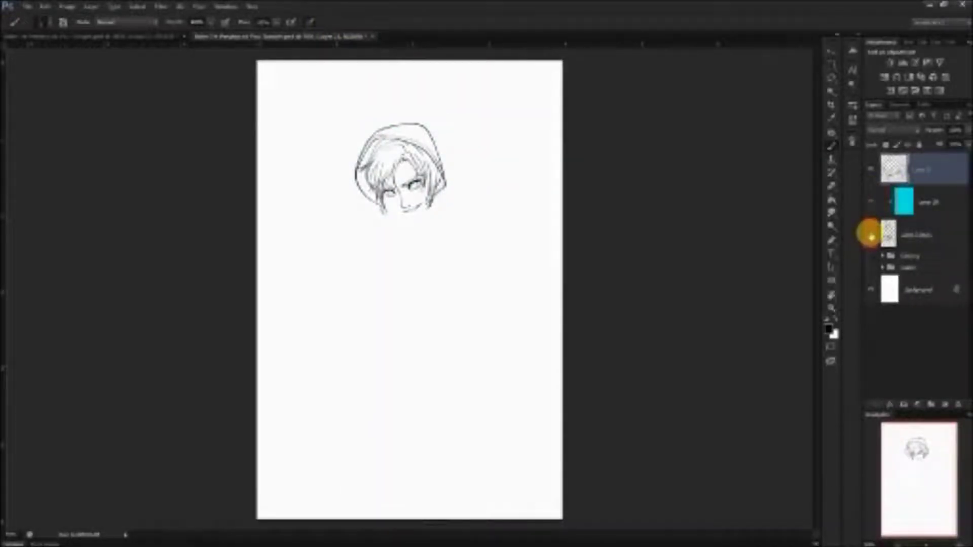
pyautogui.click(871, 236)
pyautogui.click(872, 236)
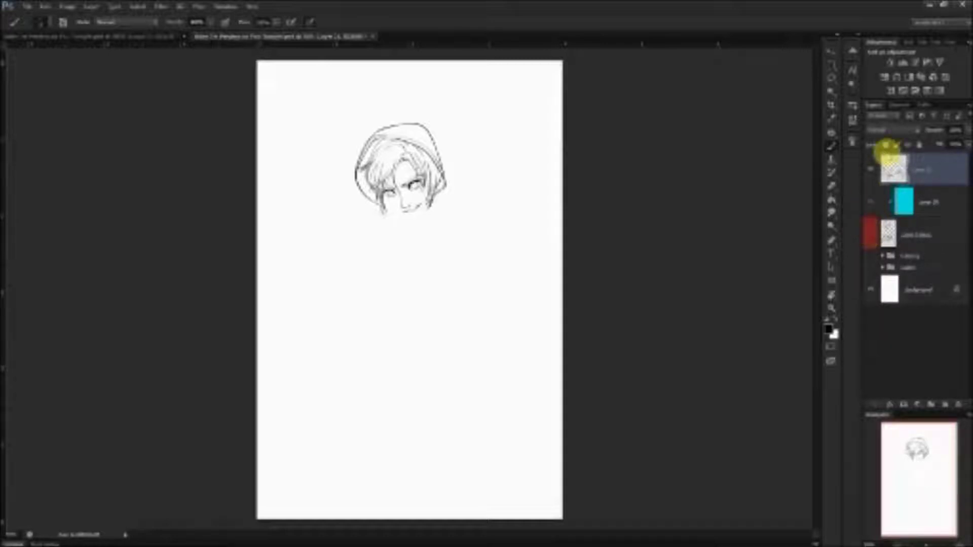
pyautogui.click(152, 37)
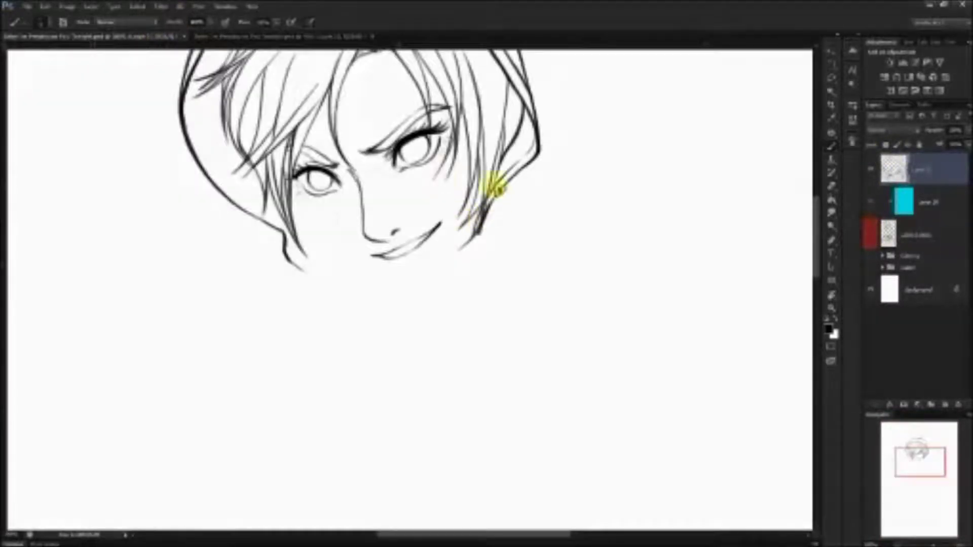
pyautogui.moveTo(451, 225); pyautogui.dragTo(441, 232)
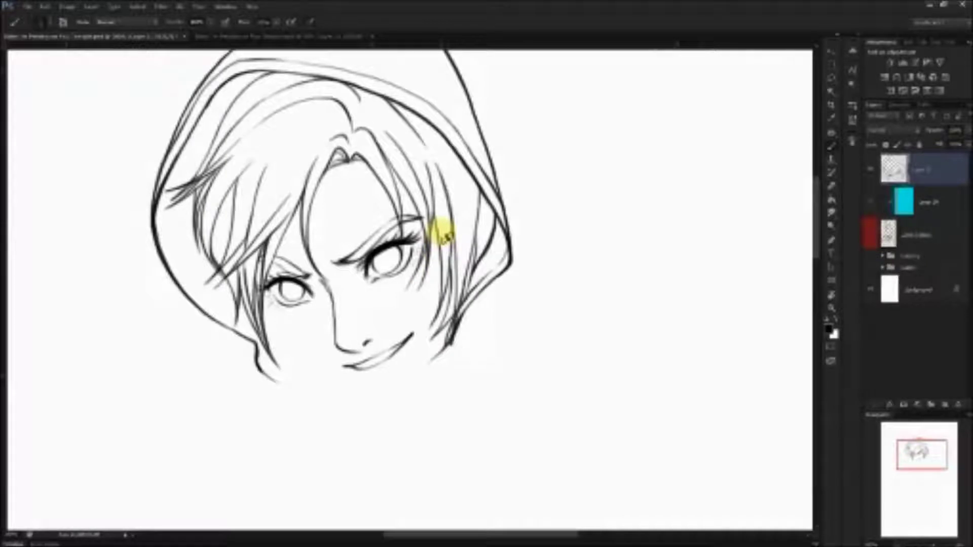
pyautogui.moveTo(438, 302); pyautogui.dragTo(430, 227)
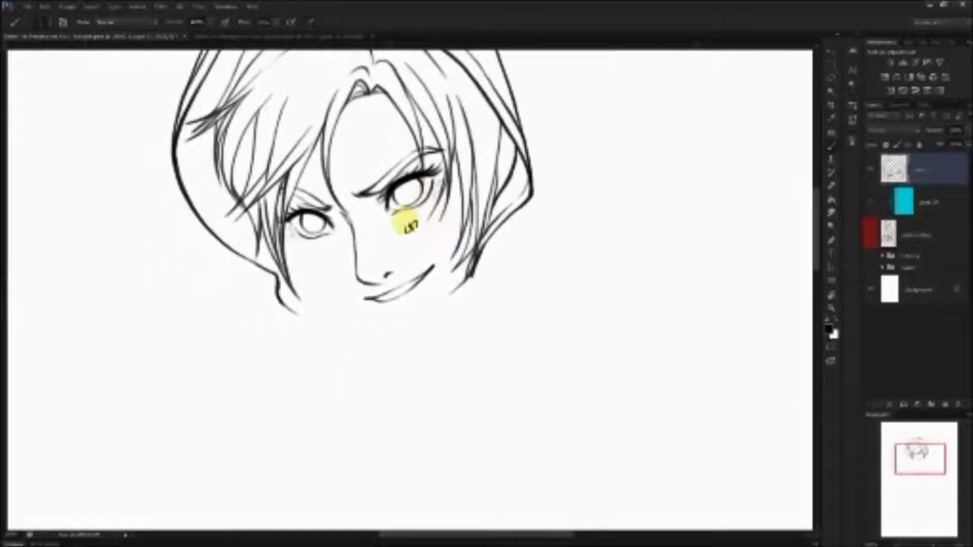
# Step: Show the blue guide sketch again and toggle the ink layer off and on to compare the face with the sketch
pyautogui.click(871, 222)
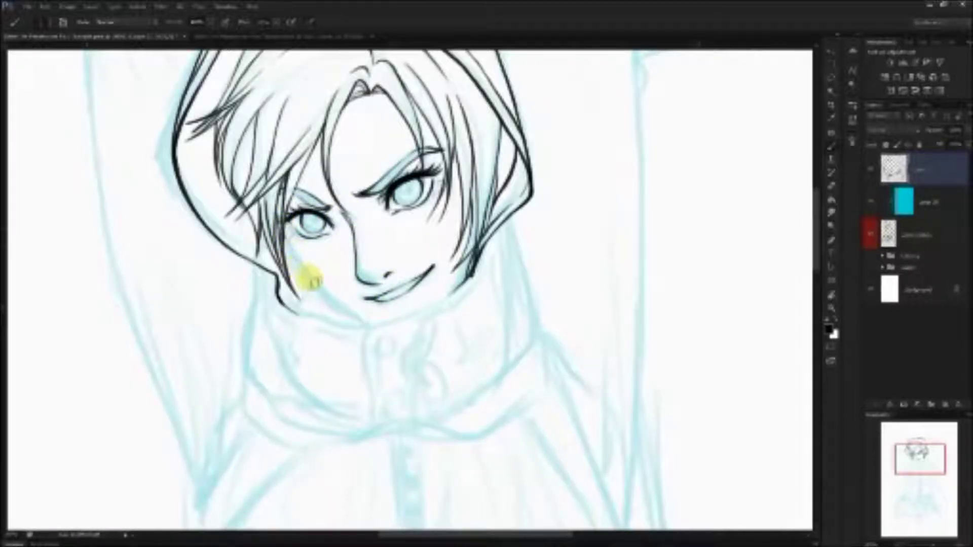
pyautogui.click(871, 169)
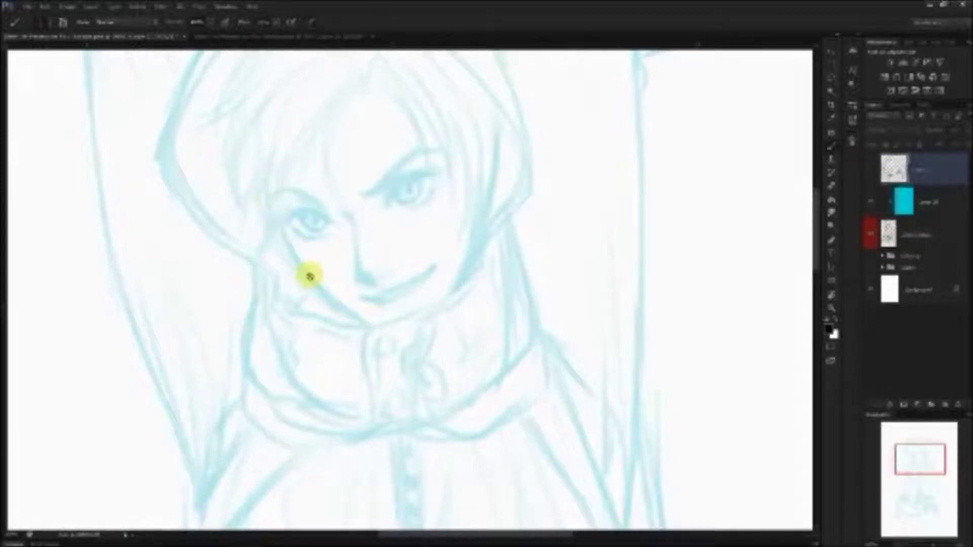
pyautogui.click(870, 168)
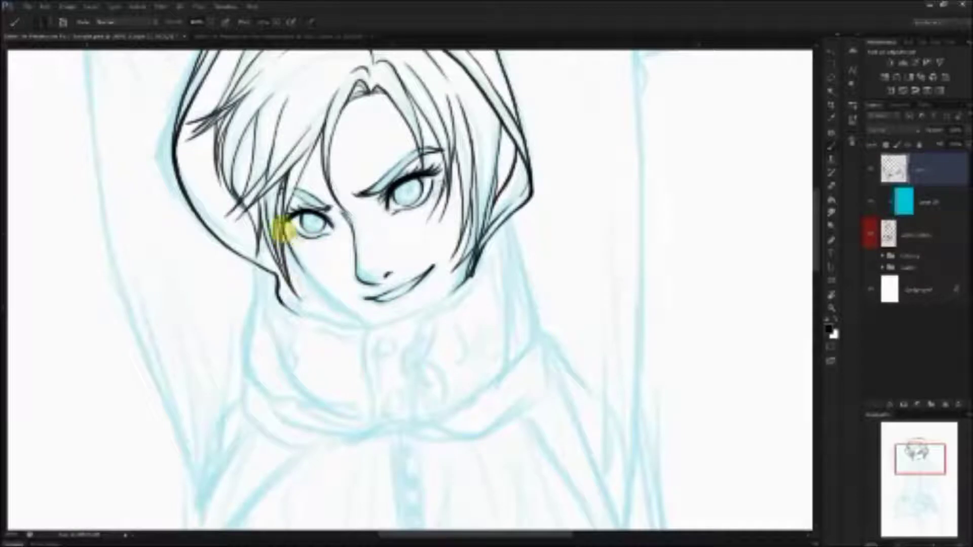
# Step: Ink the face contour from beside the left eye along the cheek and jaw down to the chin
pyautogui.moveTo(285, 231)
pyautogui.mouseDown()
pyautogui.moveTo(333, 300)
pyautogui.moveTo(363, 322)
pyautogui.mouseUp()
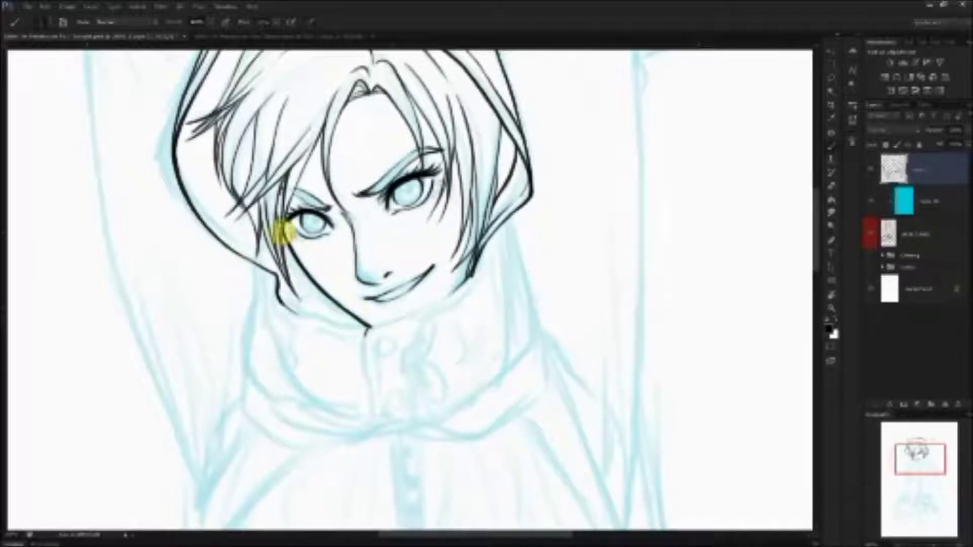
pyautogui.scroll(3, 456, 385)
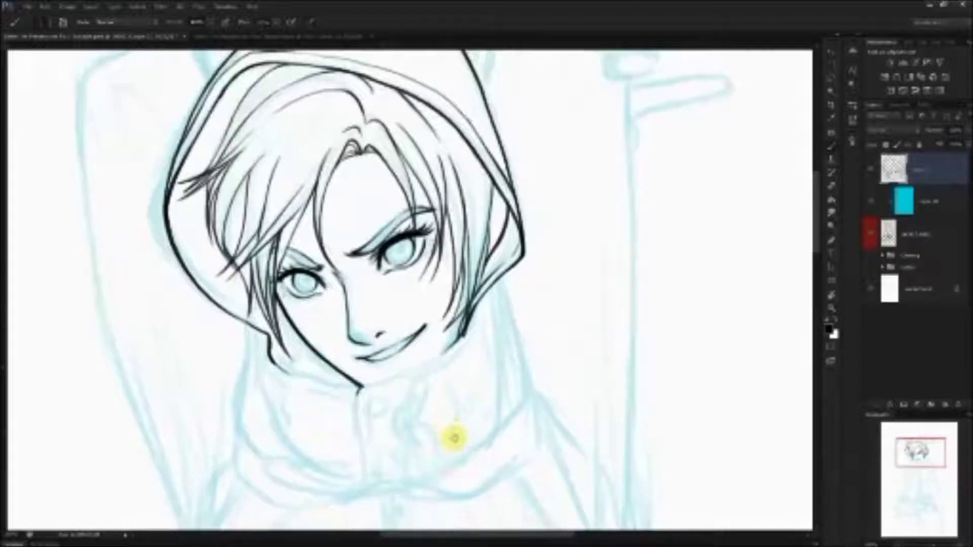
pyautogui.scroll(3, 456, 436)
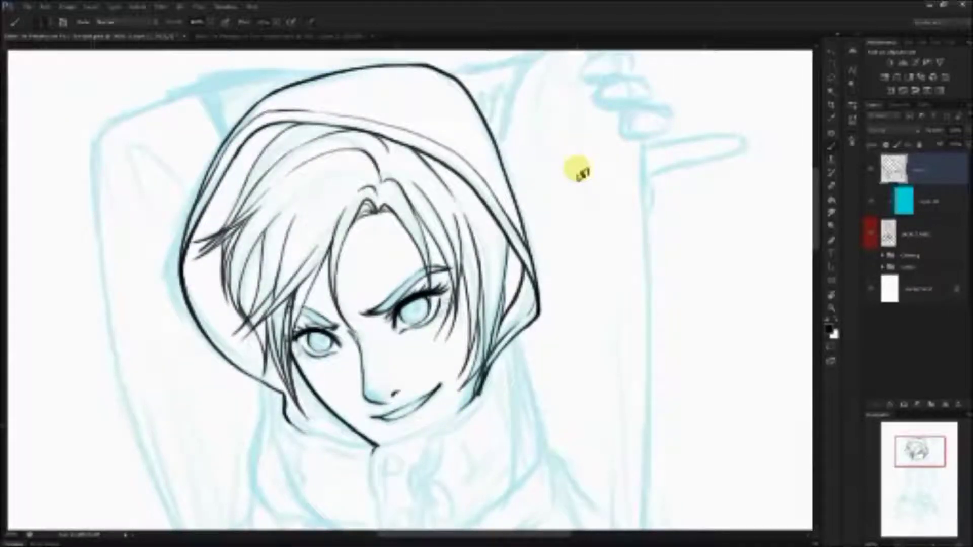
# Step: Hide the blue guide sketch, examine the bare line art in the full-figure window, and show the guide again in the close-up window
pyautogui.moveTo(486, 309); pyautogui.dragTo(543, 196)
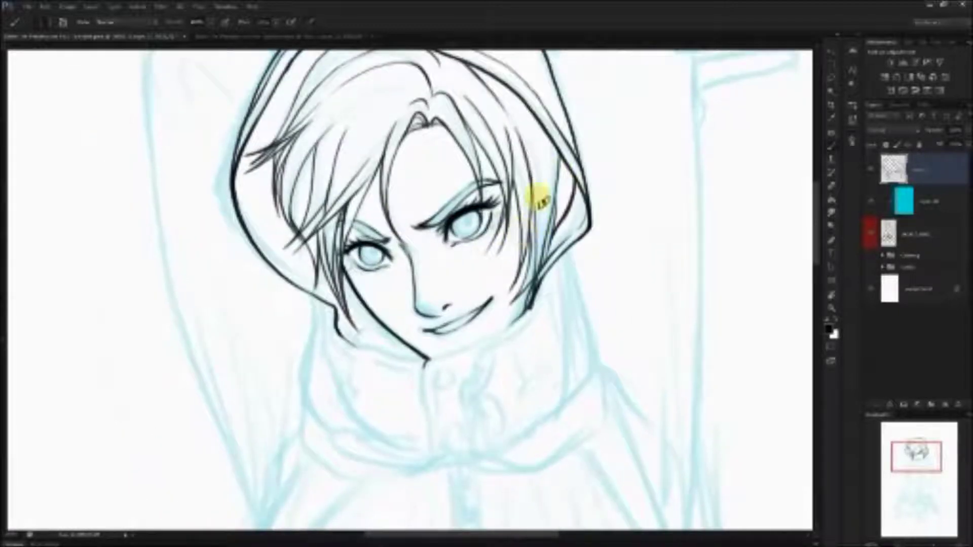
pyautogui.click(871, 201)
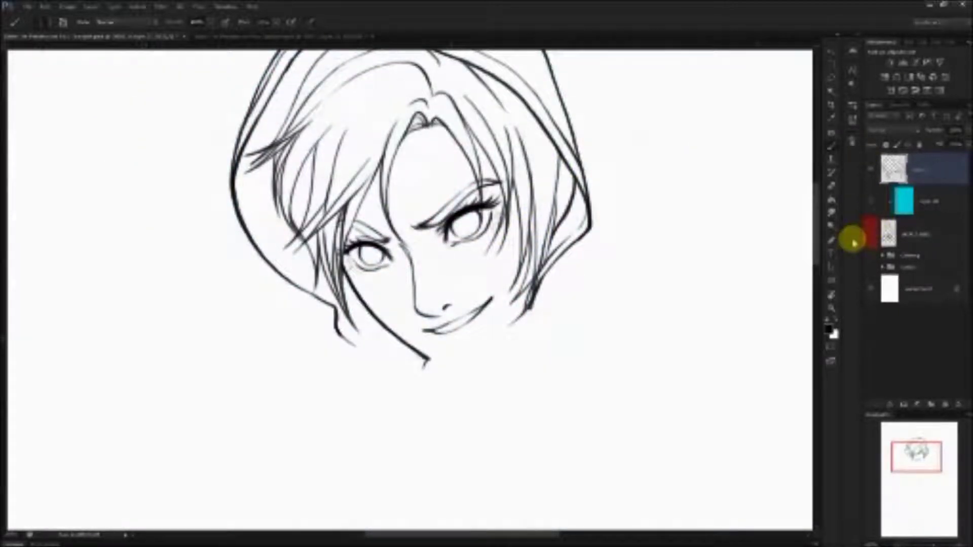
pyautogui.click(330, 36)
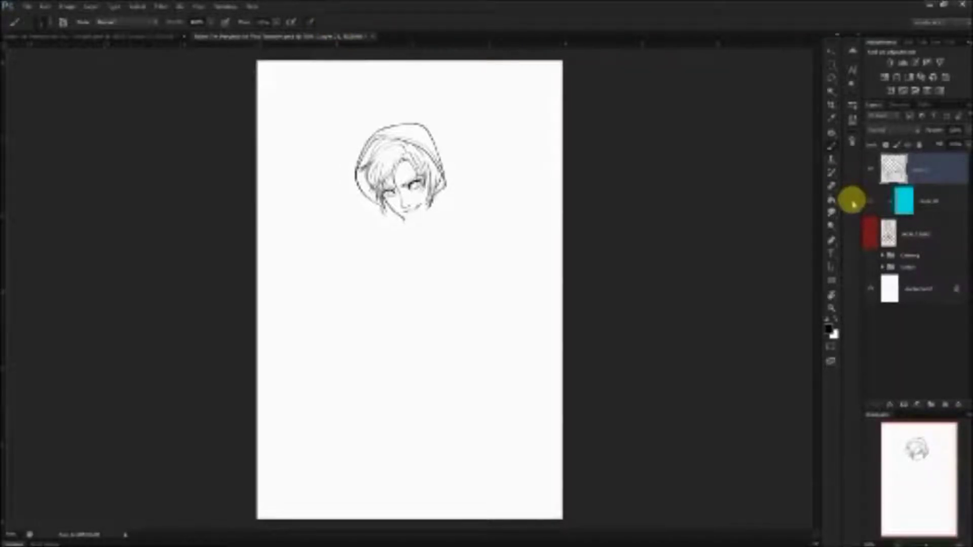
pyautogui.click(871, 233)
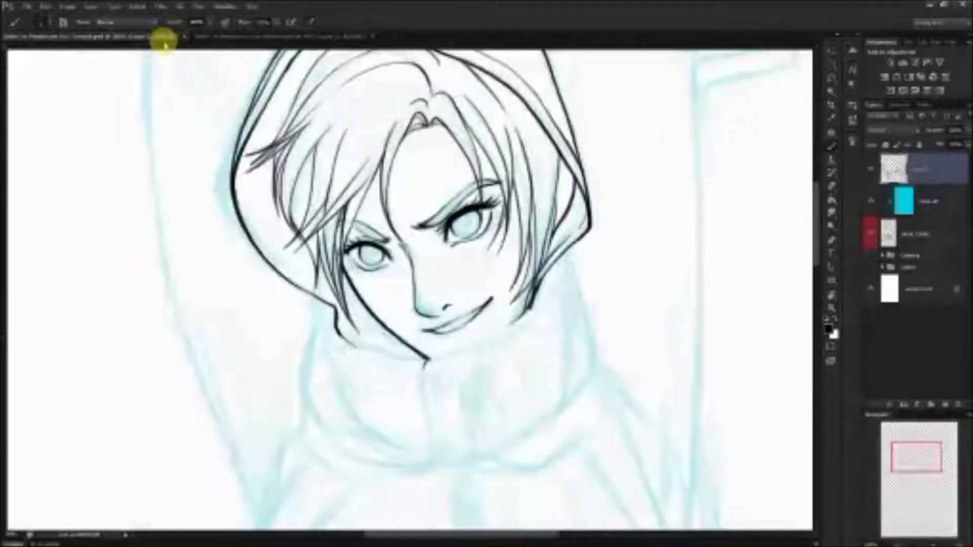
pyautogui.click(161, 37)
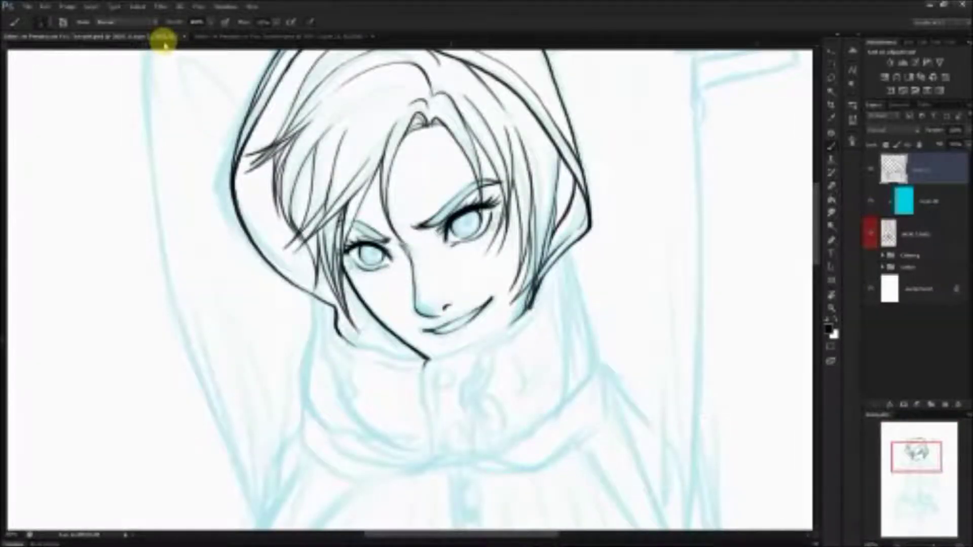
# Step: Ink the collar flap's front edge from the chin down over the neck and around its lower corner
pyautogui.moveTo(633, 269); pyautogui.dragTo(542, 233)
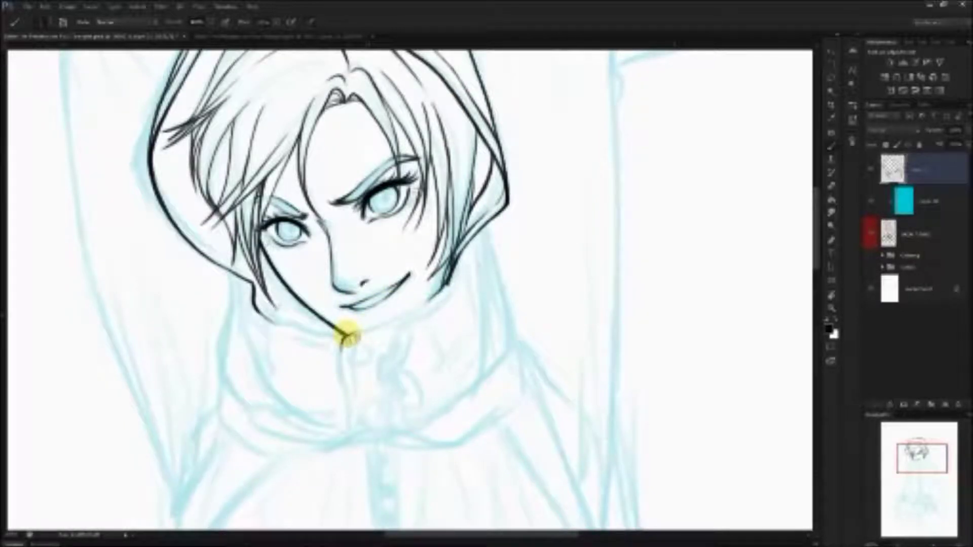
pyautogui.moveTo(346, 335)
pyautogui.mouseDown()
pyautogui.moveTo(340, 377)
pyautogui.moveTo(350, 434)
pyautogui.mouseUp()
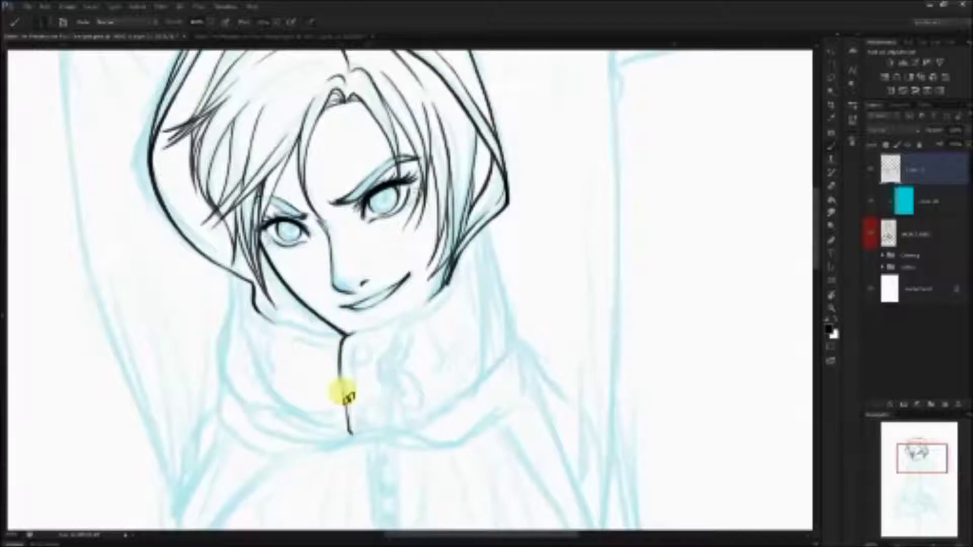
pyautogui.moveTo(356, 436); pyautogui.dragTo(387, 432)
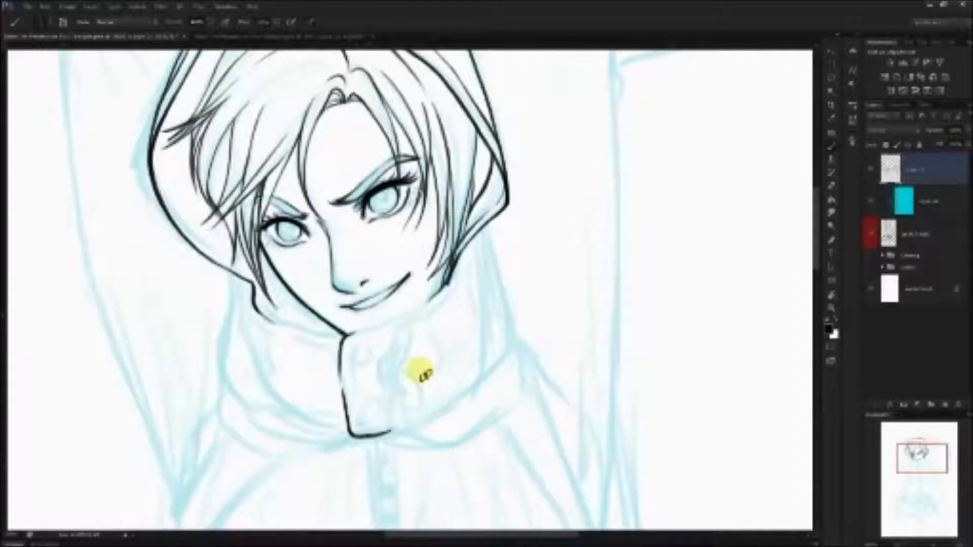
# Step: Ink the collar's drawstring bow with two loops, a knot and a hanging end, add the remaining jawline, and check the full figure
pyautogui.moveTo(386, 355)
pyautogui.mouseDown()
pyautogui.moveTo(388, 411)
pyautogui.moveTo(396, 388)
pyautogui.mouseUp()
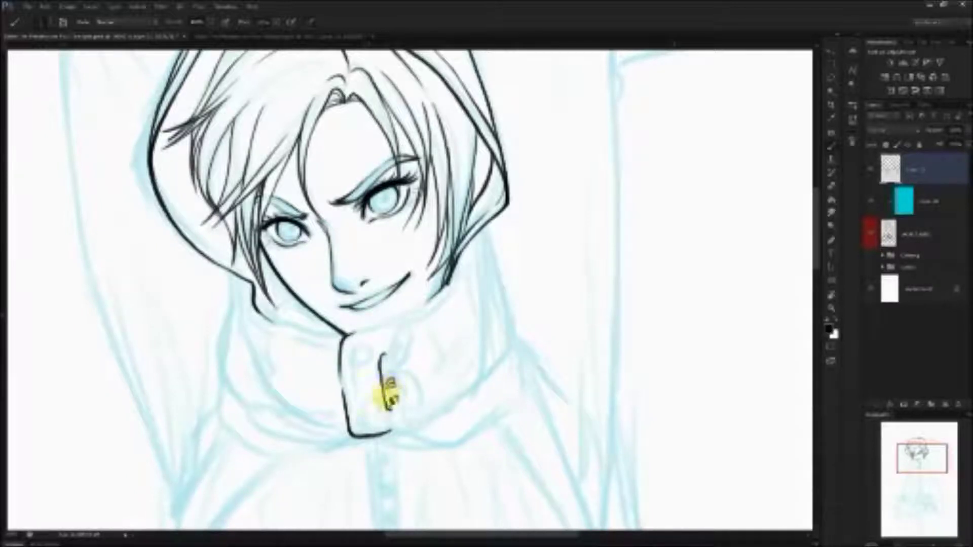
pyautogui.moveTo(392, 386)
pyautogui.mouseDown()
pyautogui.moveTo(397, 360)
pyautogui.moveTo(388, 284)
pyautogui.moveTo(387, 377)
pyautogui.moveTo(399, 332)
pyautogui.moveTo(382, 382)
pyautogui.moveTo(406, 327)
pyautogui.moveTo(403, 363)
pyautogui.moveTo(408, 340)
pyautogui.mouseUp()
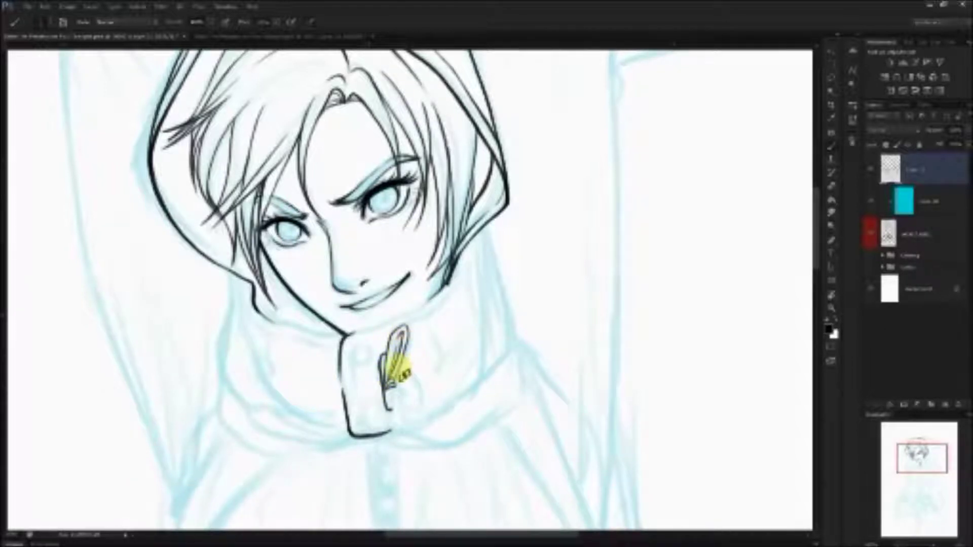
pyautogui.moveTo(390, 393); pyautogui.dragTo(428, 419)
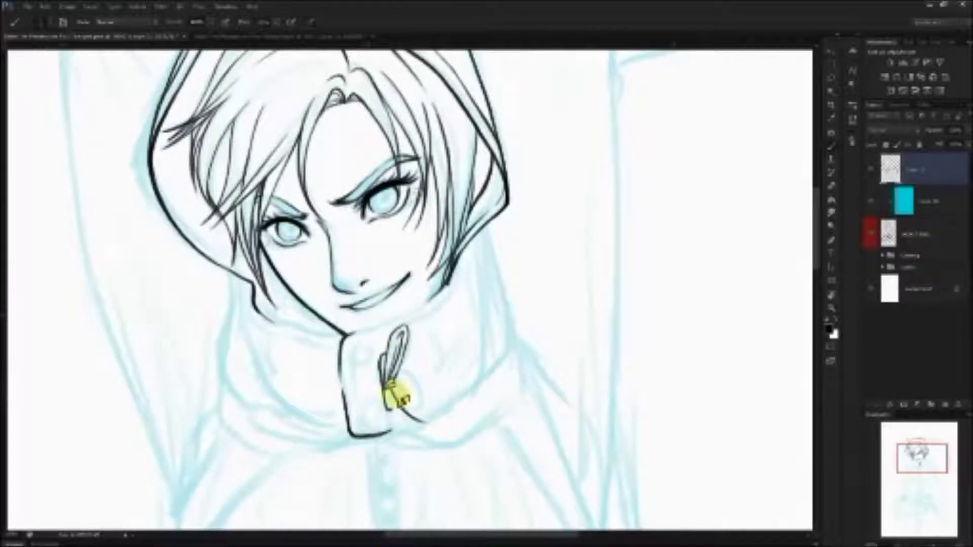
pyautogui.moveTo(391, 392)
pyautogui.mouseDown()
pyautogui.moveTo(430, 439)
pyautogui.moveTo(414, 398)
pyautogui.moveTo(397, 388)
pyautogui.moveTo(433, 428)
pyautogui.moveTo(407, 435)
pyautogui.moveTo(436, 422)
pyautogui.moveTo(429, 394)
pyautogui.mouseUp()
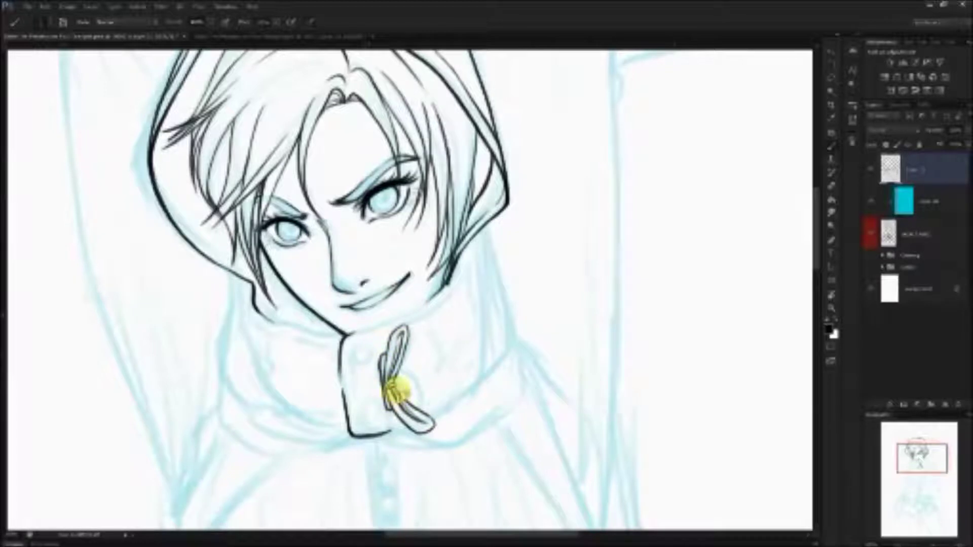
pyautogui.moveTo(396, 388)
pyautogui.mouseDown()
pyautogui.moveTo(399, 424)
pyautogui.moveTo(390, 414)
pyautogui.moveTo(400, 429)
pyautogui.moveTo(386, 412)
pyautogui.moveTo(402, 465)
pyautogui.moveTo(408, 428)
pyautogui.mouseUp()
pyautogui.moveTo(405, 471); pyautogui.dragTo(409, 434)
pyautogui.moveTo(398, 380)
pyautogui.mouseDown()
pyautogui.moveTo(426, 412)
pyautogui.moveTo(434, 406)
pyautogui.mouseUp()
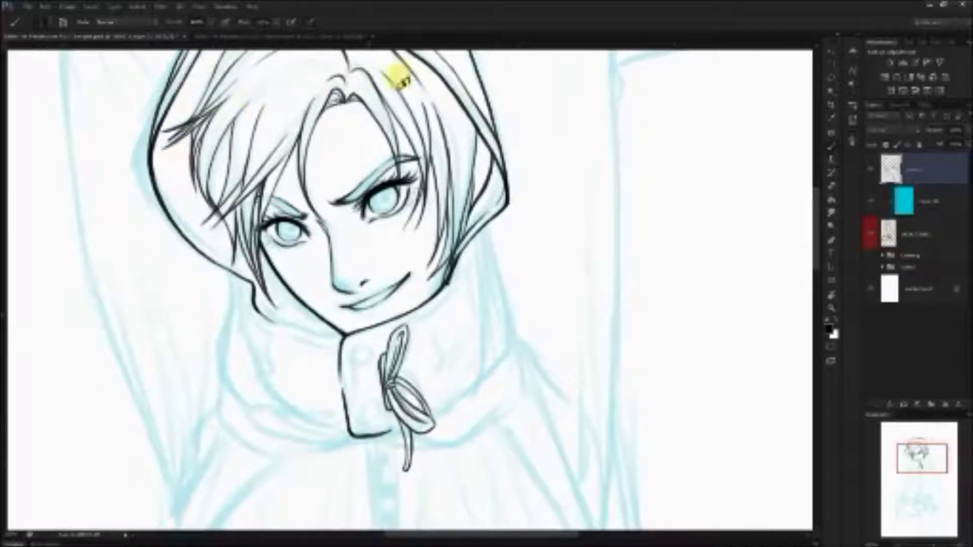
pyautogui.click(350, 38)
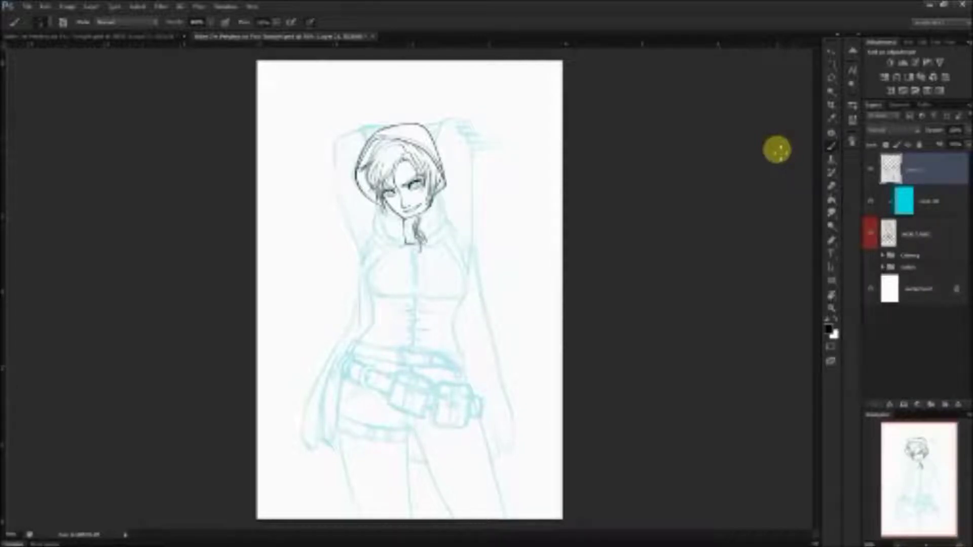
pyautogui.click(145, 37)
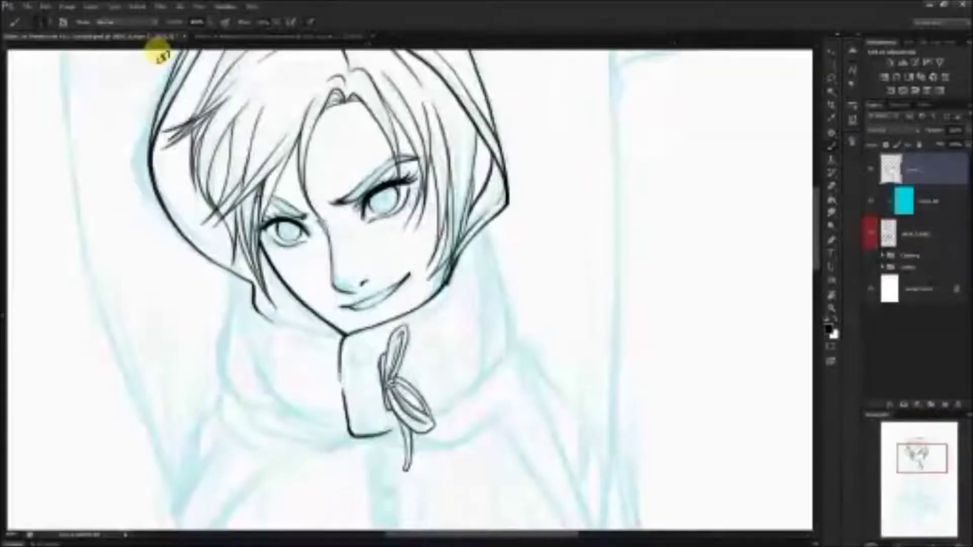
# Step: Ink the collar's right side and lower edge, the flap's inner line, and two round buttons on the flap
pyautogui.moveTo(463, 309); pyautogui.dragTo(483, 250)
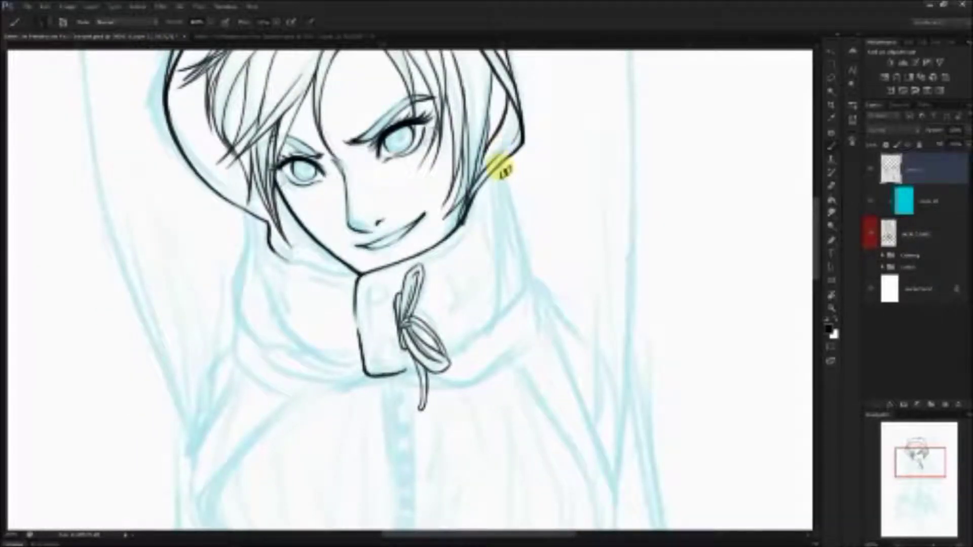
pyautogui.moveTo(503, 168)
pyautogui.mouseDown()
pyautogui.moveTo(524, 275)
pyautogui.moveTo(513, 297)
pyautogui.moveTo(438, 347)
pyautogui.moveTo(454, 350)
pyautogui.moveTo(475, 311)
pyautogui.moveTo(414, 369)
pyautogui.moveTo(375, 375)
pyautogui.mouseUp()
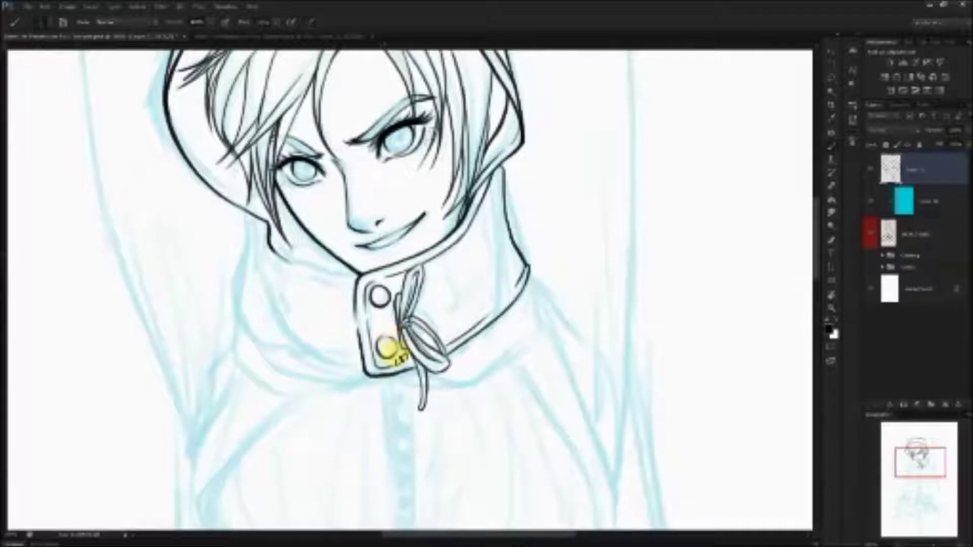
pyautogui.moveTo(389, 346); pyautogui.dragTo(383, 353)
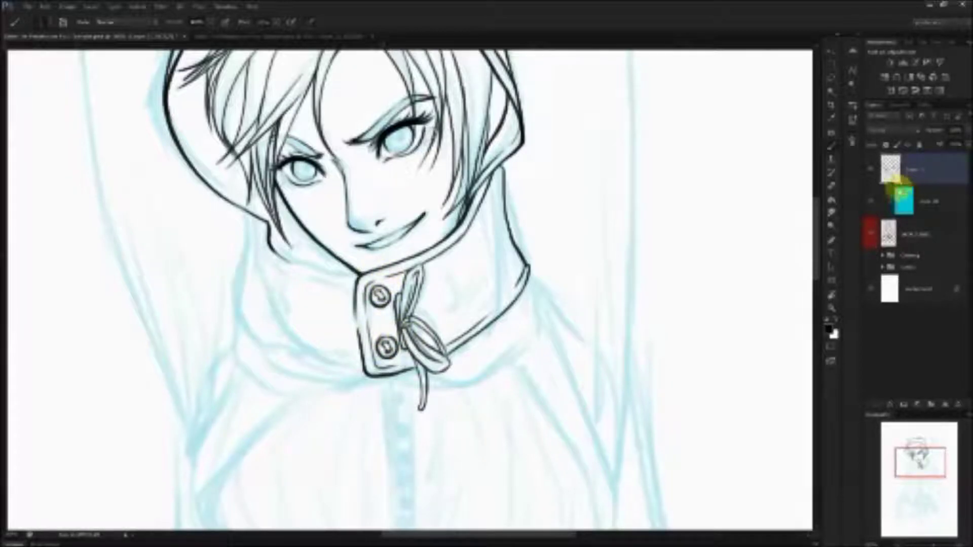
# Step: Toggle the ink layer off and on twice to compare the inked collar with the blue sketch
pyautogui.click(870, 174)
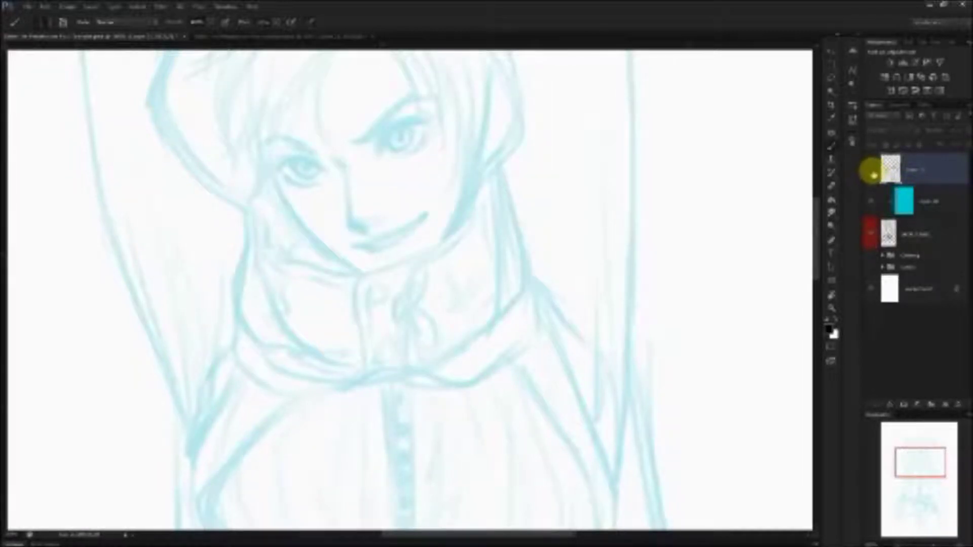
pyautogui.click(871, 172)
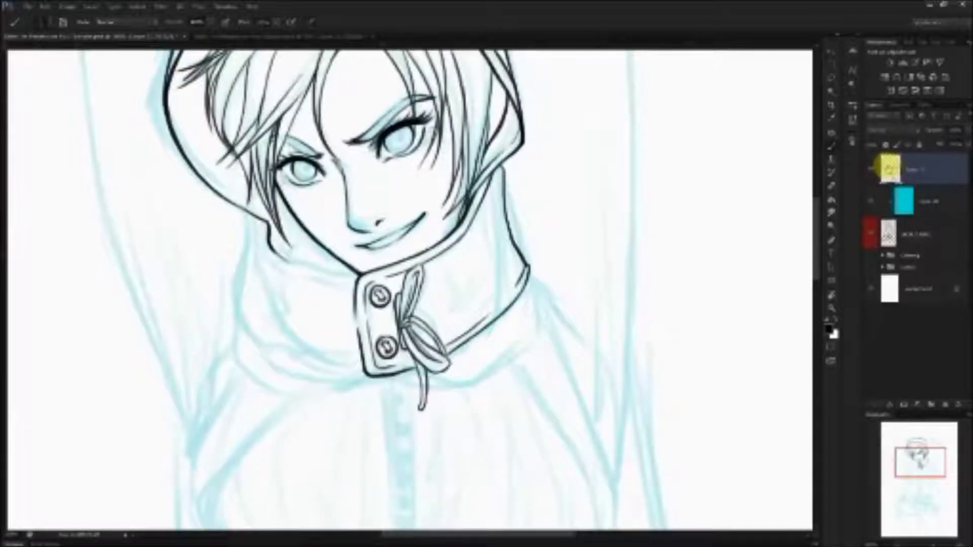
pyautogui.click(873, 173)
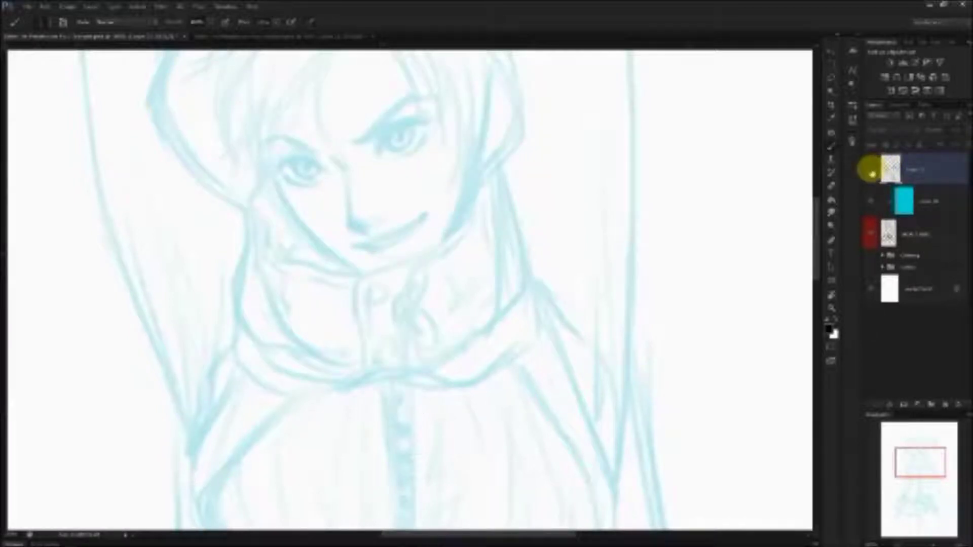
pyautogui.click(871, 173)
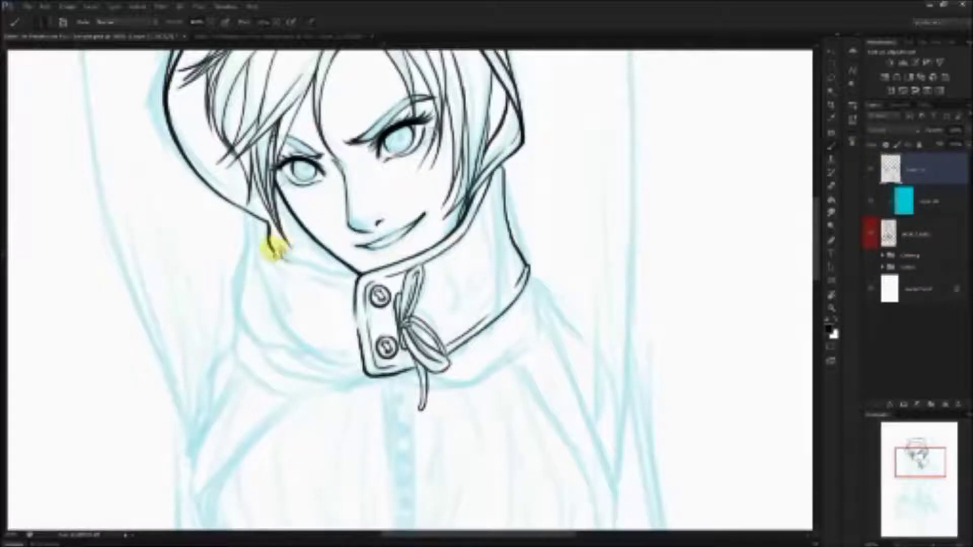
# Step: Ink the collar's left half, running its upper and lower edges from the hood around to the buttoned flap
pyautogui.moveTo(280, 254)
pyautogui.mouseDown()
pyautogui.moveTo(357, 277)
pyautogui.moveTo(281, 254)
pyautogui.moveTo(326, 276)
pyautogui.moveTo(281, 250)
pyautogui.moveTo(325, 269)
pyautogui.mouseUp()
pyautogui.moveTo(268, 227)
pyautogui.mouseDown()
pyautogui.moveTo(269, 247)
pyautogui.moveTo(279, 196)
pyautogui.moveTo(277, 229)
pyautogui.moveTo(294, 201)
pyautogui.moveTo(308, 235)
pyautogui.moveTo(297, 259)
pyautogui.mouseUp()
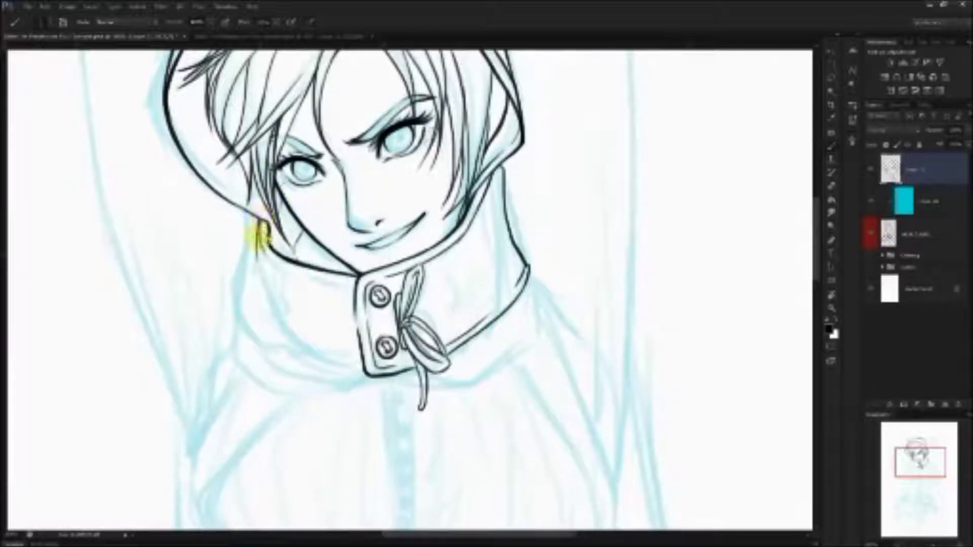
pyautogui.moveTo(260, 226); pyautogui.dragTo(316, 349)
pyautogui.moveTo(276, 312)
pyautogui.mouseDown()
pyautogui.moveTo(334, 365)
pyautogui.moveTo(307, 348)
pyautogui.moveTo(366, 377)
pyautogui.moveTo(339, 365)
pyautogui.moveTo(365, 376)
pyautogui.mouseUp()
# Step: Add thin hem lines parallel to the collar's edges on both sides and reinforce its right side below the hood
pyautogui.moveTo(270, 257); pyautogui.dragTo(353, 288)
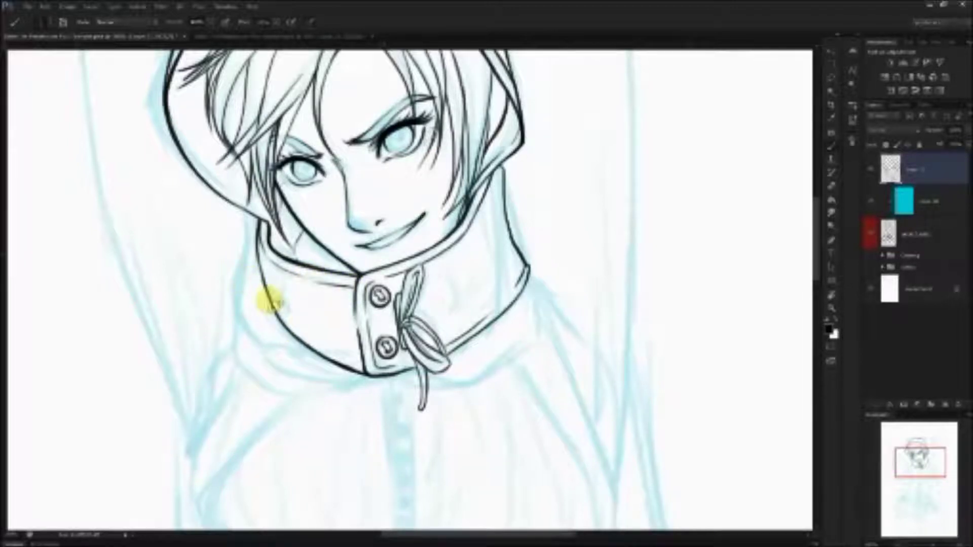
pyautogui.moveTo(326, 347)
pyautogui.mouseDown()
pyautogui.moveTo(292, 329)
pyautogui.moveTo(358, 362)
pyautogui.moveTo(327, 348)
pyautogui.mouseUp()
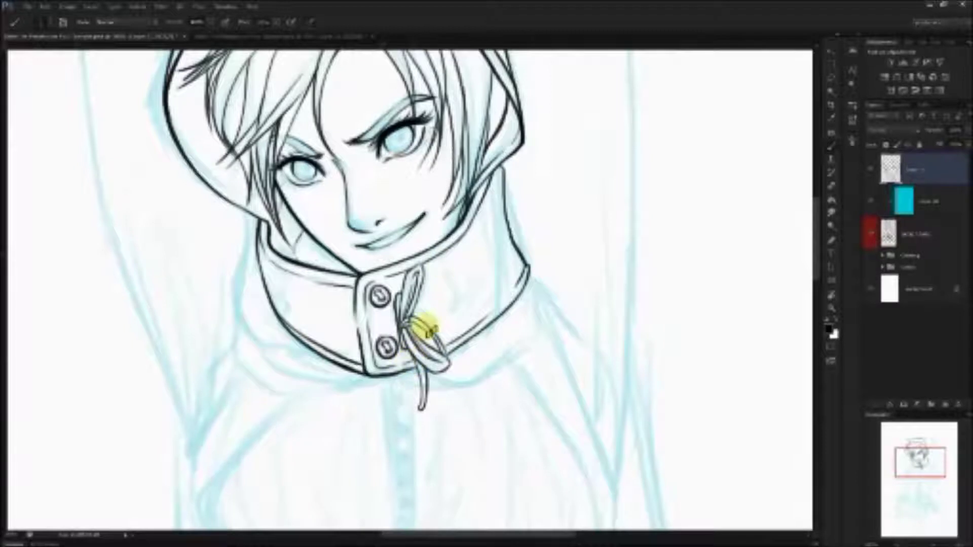
pyautogui.moveTo(495, 314)
pyautogui.mouseDown()
pyautogui.moveTo(524, 282)
pyautogui.moveTo(474, 338)
pyautogui.mouseUp()
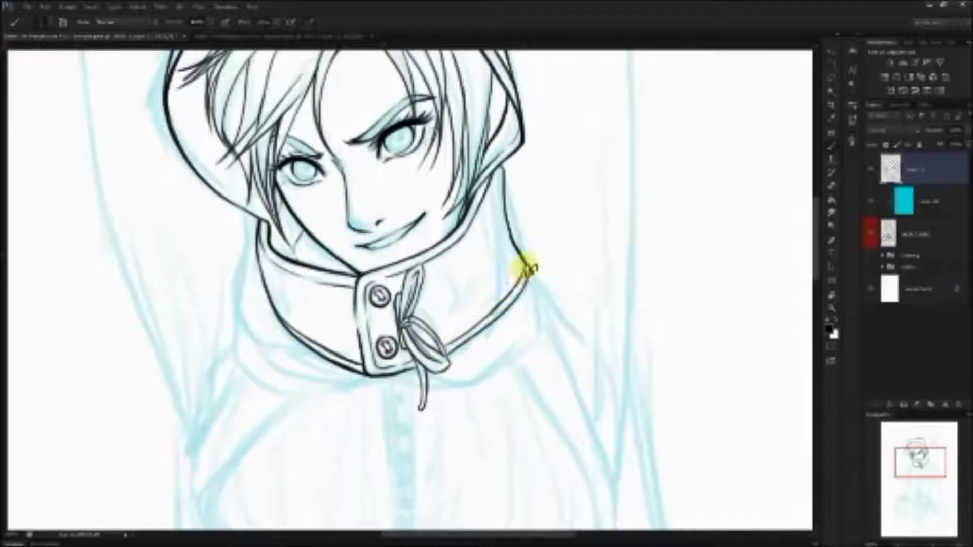
pyautogui.moveTo(523, 271); pyautogui.dragTo(495, 308)
pyautogui.moveTo(494, 172)
pyautogui.mouseDown()
pyautogui.moveTo(470, 203)
pyautogui.moveTo(490, 180)
pyautogui.moveTo(447, 246)
pyautogui.moveTo(467, 230)
pyautogui.moveTo(456, 246)
pyautogui.moveTo(478, 210)
pyautogui.moveTo(438, 250)
pyautogui.moveTo(468, 197)
pyautogui.mouseUp()
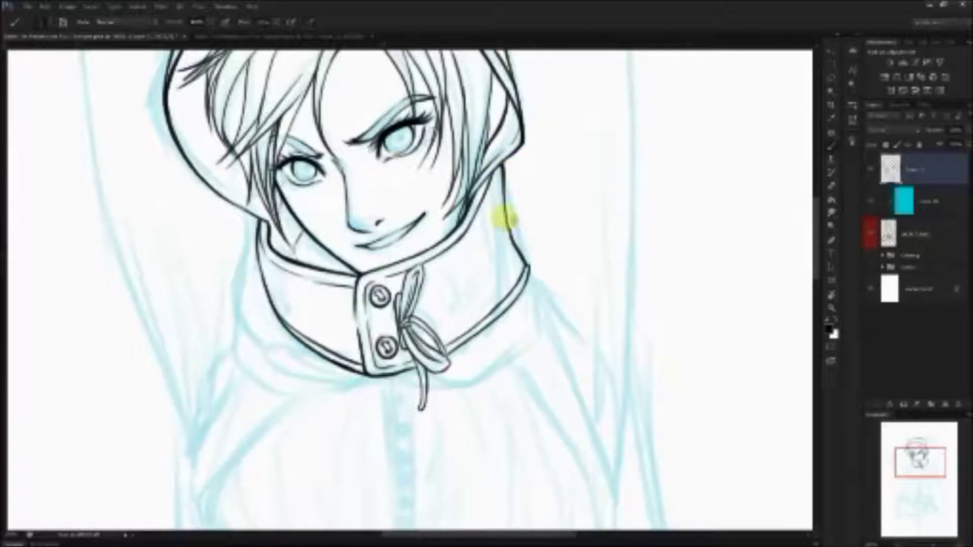
# Step: Ink the line dropping from below the hood's left side and the short slanted edge behind the hood's upper left
pyautogui.moveTo(246, 215); pyautogui.dragTo(242, 260)
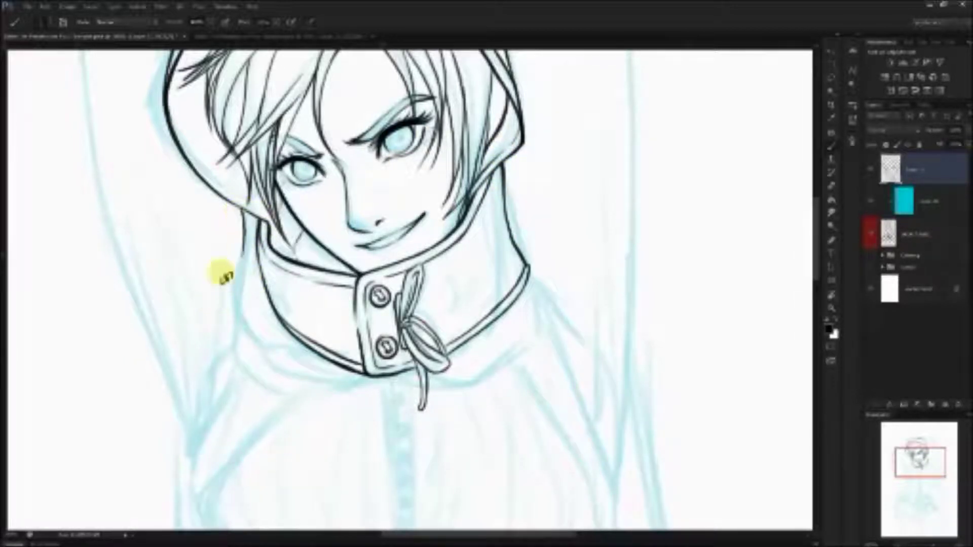
pyautogui.moveTo(243, 209)
pyautogui.mouseDown()
pyautogui.moveTo(232, 297)
pyautogui.moveTo(235, 265)
pyautogui.moveTo(256, 334)
pyautogui.moveTo(235, 274)
pyautogui.mouseUp()
pyautogui.moveTo(431, 183)
pyautogui.mouseDown()
pyautogui.moveTo(458, 352)
pyautogui.moveTo(517, 440)
pyautogui.mouseUp()
pyautogui.moveTo(268, 169); pyautogui.dragTo(293, 218)
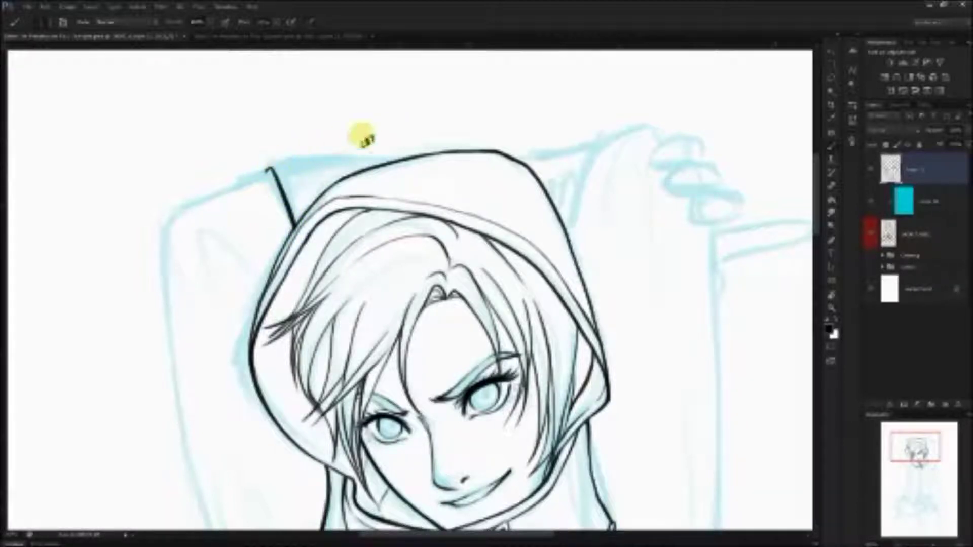
# Step: Rotate the canvas and ink the upper cloth edge behind the hood, from the slanted left edge across toward the right arm
pyautogui.moveTo(411, 170); pyautogui.dragTo(419, 173)
pyautogui.press('r')
pyautogui.moveTo(396, 130)
pyautogui.mouseDown()
pyautogui.moveTo(260, 224)
pyautogui.moveTo(316, 279)
pyautogui.mouseUp()
pyautogui.moveTo(317, 376); pyautogui.dragTo(327, 283)
pyautogui.moveTo(325, 402); pyautogui.dragTo(316, 360)
pyautogui.press('r')
pyautogui.moveTo(199, 396)
pyautogui.mouseDown()
pyautogui.moveTo(269, 123)
pyautogui.moveTo(245, 126)
pyautogui.moveTo(156, 306)
pyautogui.moveTo(207, 434)
pyautogui.moveTo(191, 424)
pyautogui.mouseUp()
pyautogui.press('b')
pyautogui.moveTo(491, 234); pyautogui.dragTo(471, 368)
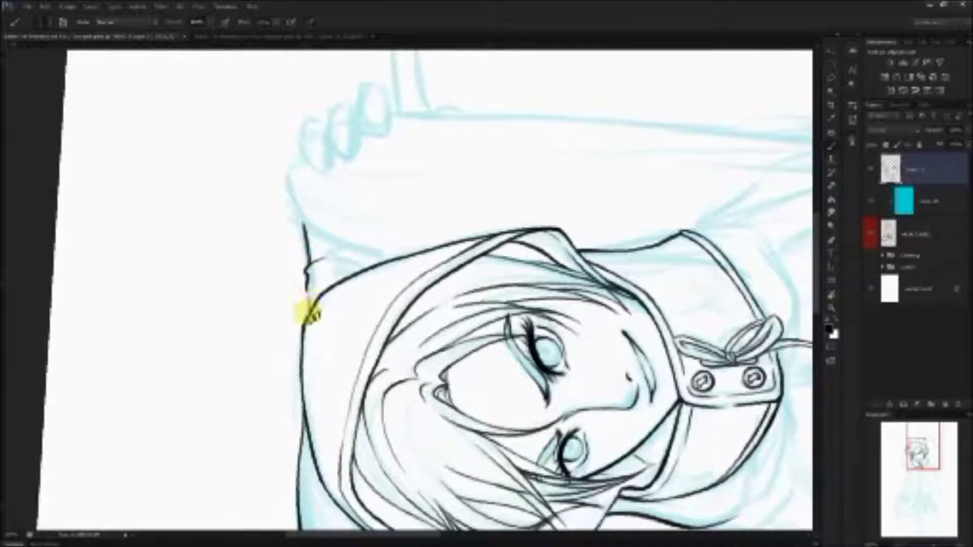
pyautogui.moveTo(307, 281); pyautogui.dragTo(308, 318)
# Step: Return the canvas to a nearly upright angle and ink the curved fold from the right end of the upper edge down to the hood
pyautogui.press('r')
pyautogui.moveTo(212, 353)
pyautogui.mouseDown()
pyautogui.moveTo(159, 204)
pyautogui.moveTo(274, 98)
pyautogui.moveTo(344, 77)
pyautogui.mouseUp()
pyautogui.press('b')
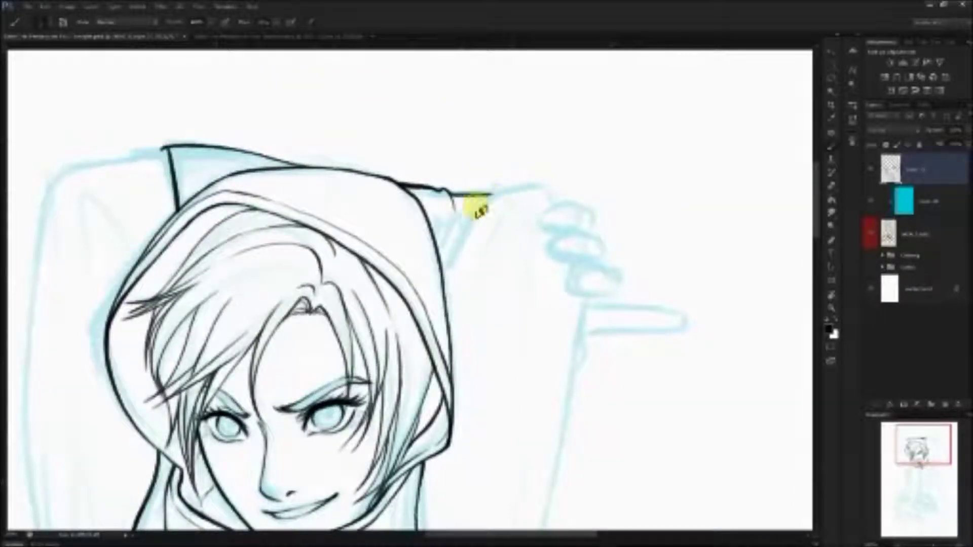
pyautogui.moveTo(495, 193)
pyautogui.mouseDown()
pyautogui.moveTo(453, 231)
pyautogui.moveTo(475, 203)
pyautogui.moveTo(451, 249)
pyautogui.mouseUp()
# Step: Tilt the canvas and ink the raised right arm's upper contour toward the hand, with a thin fold line inside the sleeve
pyautogui.press('r')
pyautogui.moveTo(517, 141)
pyautogui.mouseDown()
pyautogui.moveTo(460, 142)
pyautogui.moveTo(450, 130)
pyautogui.moveTo(324, 263)
pyautogui.mouseUp()
pyautogui.press('b')
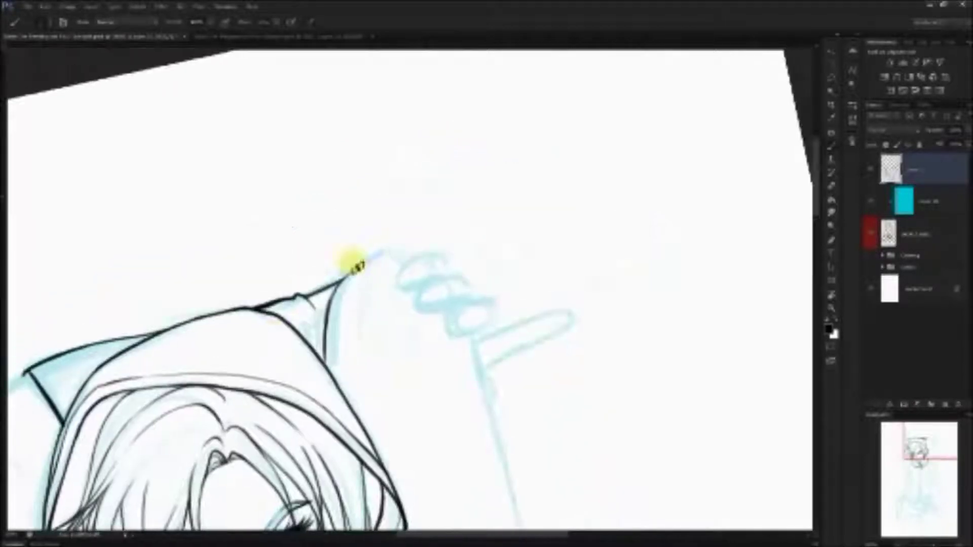
pyautogui.moveTo(329, 337)
pyautogui.mouseDown()
pyautogui.moveTo(331, 301)
pyautogui.moveTo(328, 366)
pyautogui.moveTo(339, 274)
pyautogui.moveTo(344, 285)
pyautogui.moveTo(397, 246)
pyautogui.mouseUp()
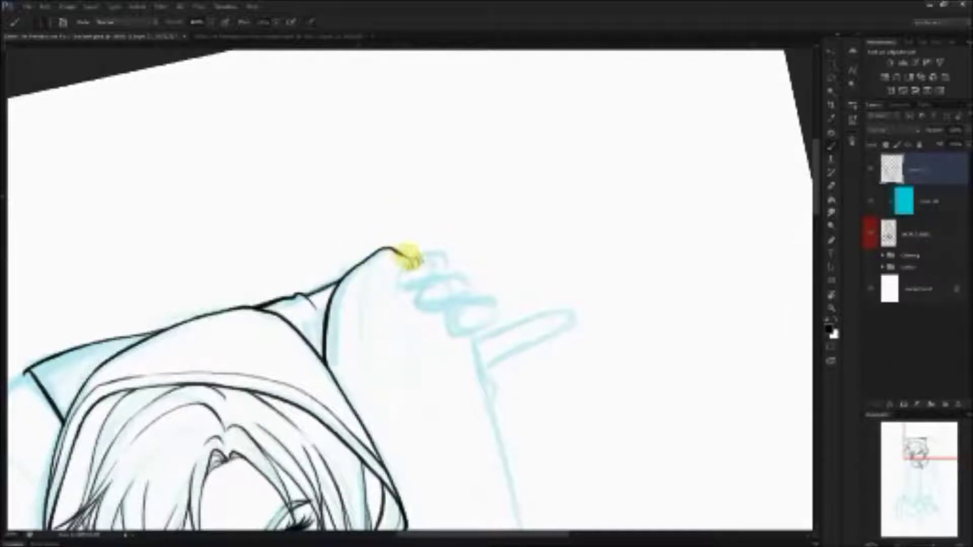
pyautogui.moveTo(362, 353); pyautogui.dragTo(371, 256)
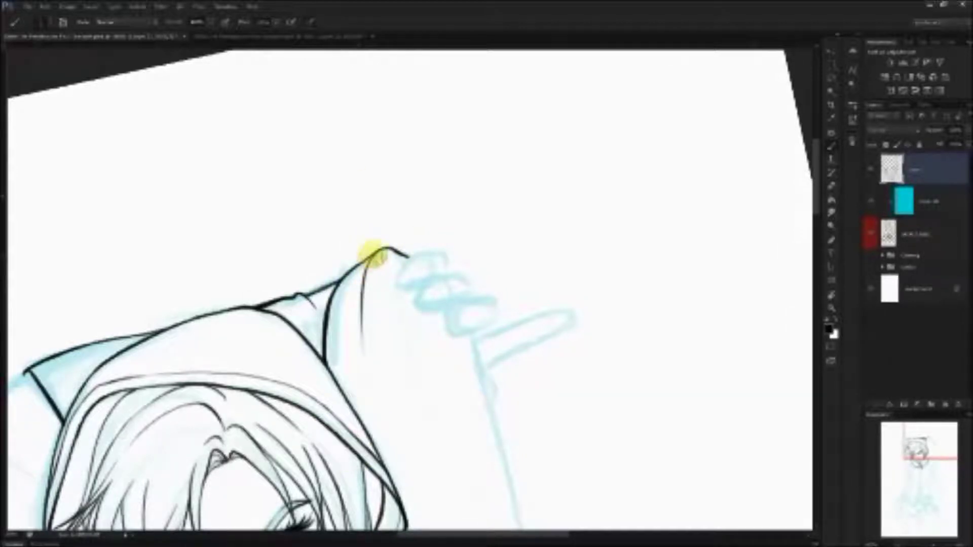
pyautogui.moveTo(408, 447); pyautogui.dragTo(419, 217)
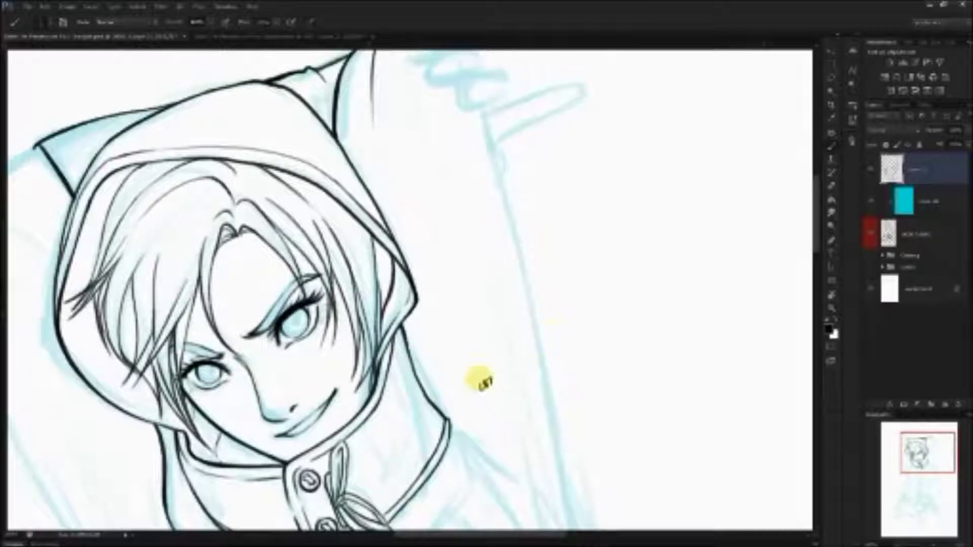
# Step: Reset the canvas rotation and ink thin crease lines inside the raised left arm, beside the hood's edge
pyautogui.moveTo(927, 452); pyautogui.dragTo(931, 444)
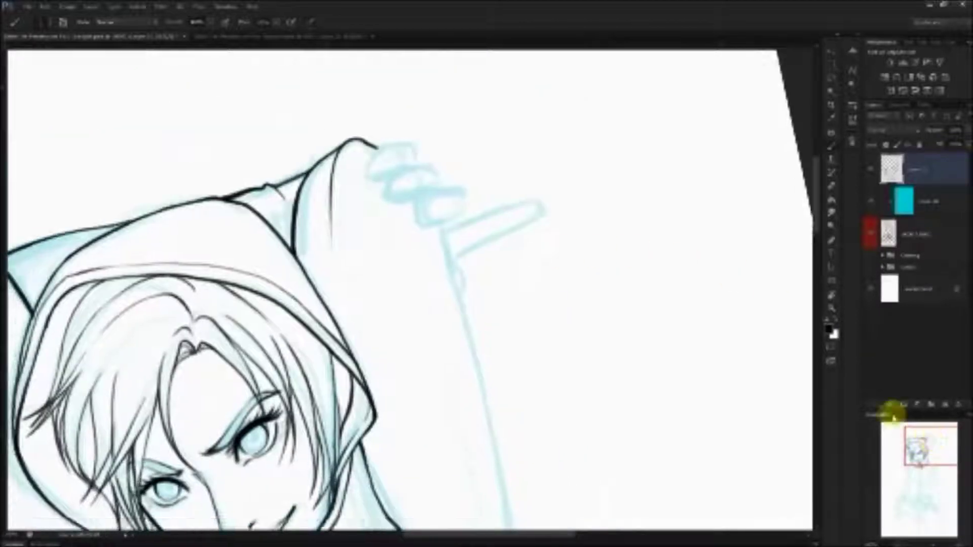
pyautogui.moveTo(373, 370); pyautogui.dragTo(586, 226)
pyautogui.press('r')
pyautogui.click(144, 22)
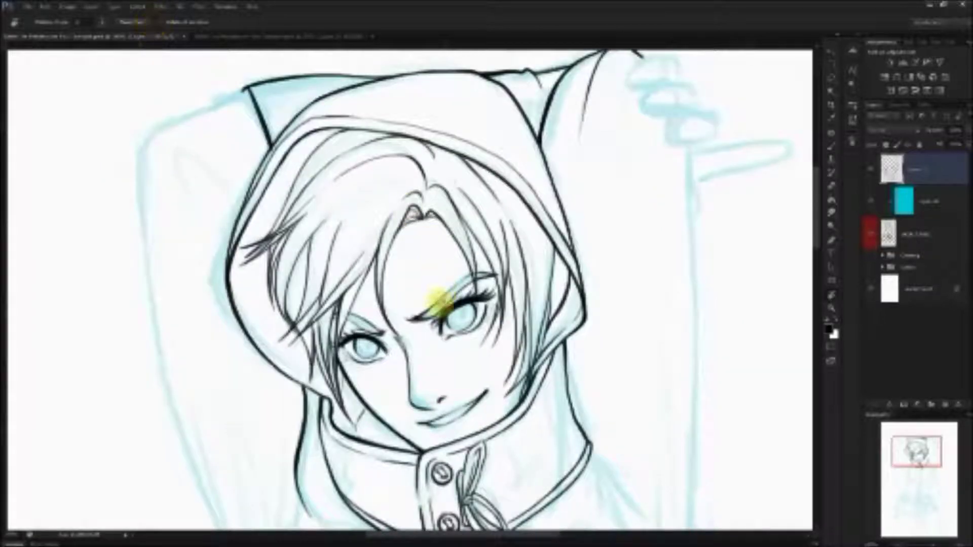
pyautogui.press('b')
pyautogui.moveTo(242, 202)
pyautogui.mouseDown()
pyautogui.moveTo(179, 160)
pyautogui.moveTo(206, 175)
pyautogui.moveTo(227, 205)
pyautogui.moveTo(192, 158)
pyautogui.mouseUp()
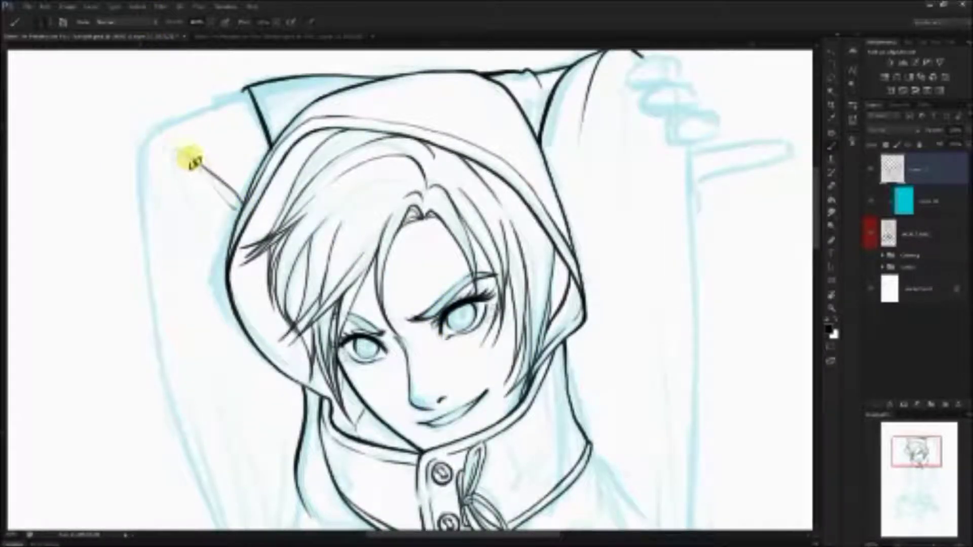
pyautogui.moveTo(273, 253)
pyautogui.mouseDown()
pyautogui.moveTo(326, 263)
pyautogui.moveTo(375, 238)
pyautogui.mouseUp()
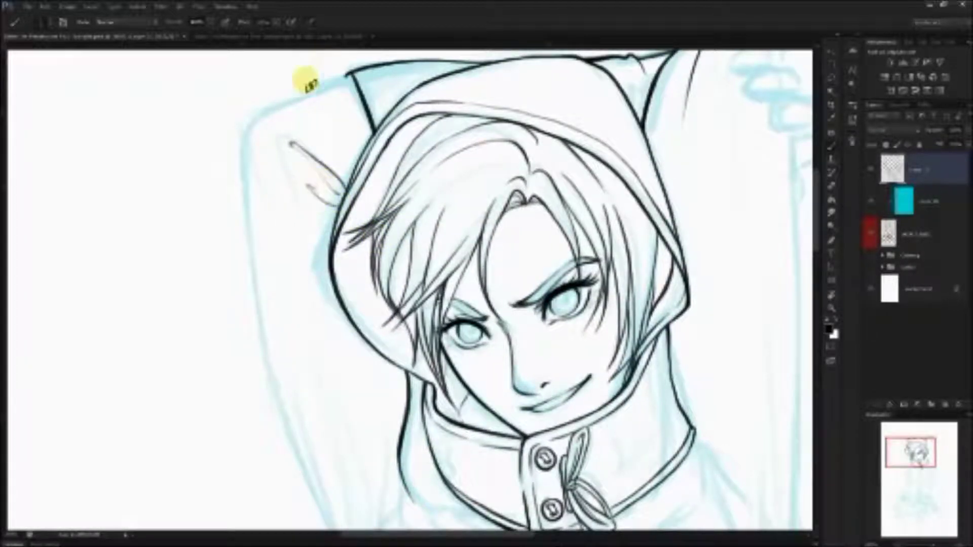
# Step: Ink the left arm's outer contour from the short edge behind the hood, around the elbow and down to the armpit
pyautogui.moveTo(245, 130); pyautogui.dragTo(254, 115)
pyautogui.moveTo(347, 76); pyautogui.dragTo(248, 122)
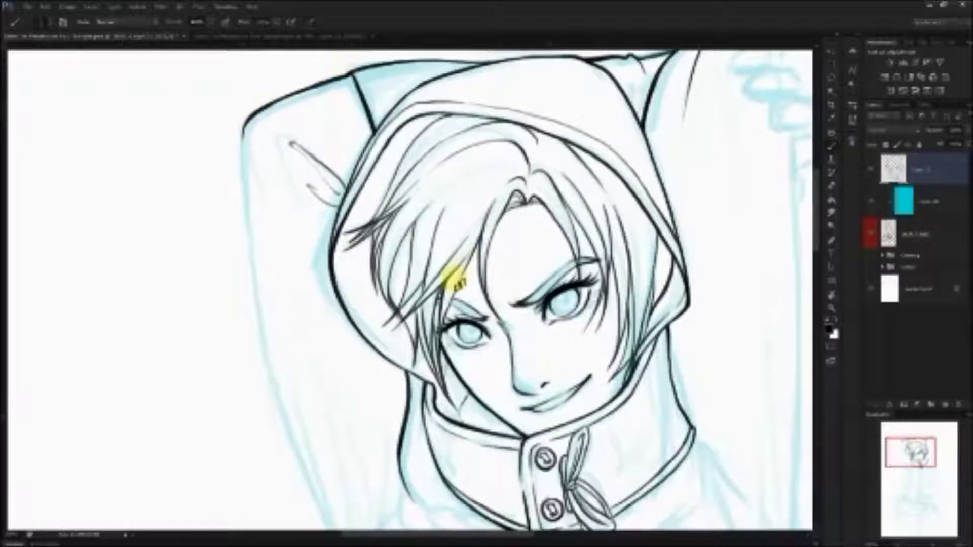
pyautogui.moveTo(461, 336)
pyautogui.mouseDown()
pyautogui.moveTo(431, 304)
pyautogui.moveTo(417, 311)
pyautogui.moveTo(418, 284)
pyautogui.mouseUp()
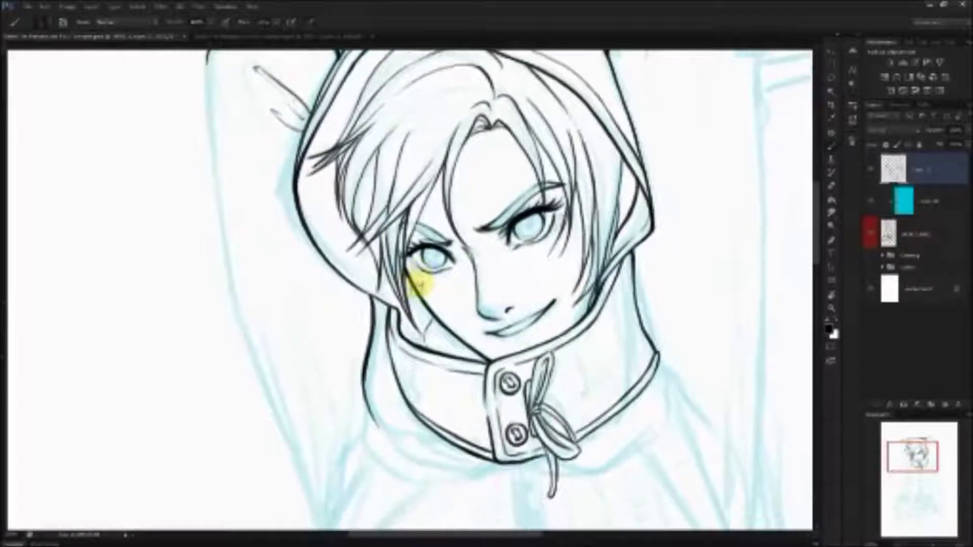
pyautogui.moveTo(209, 55)
pyautogui.mouseDown()
pyautogui.moveTo(238, 304)
pyautogui.moveTo(306, 479)
pyautogui.mouseUp()
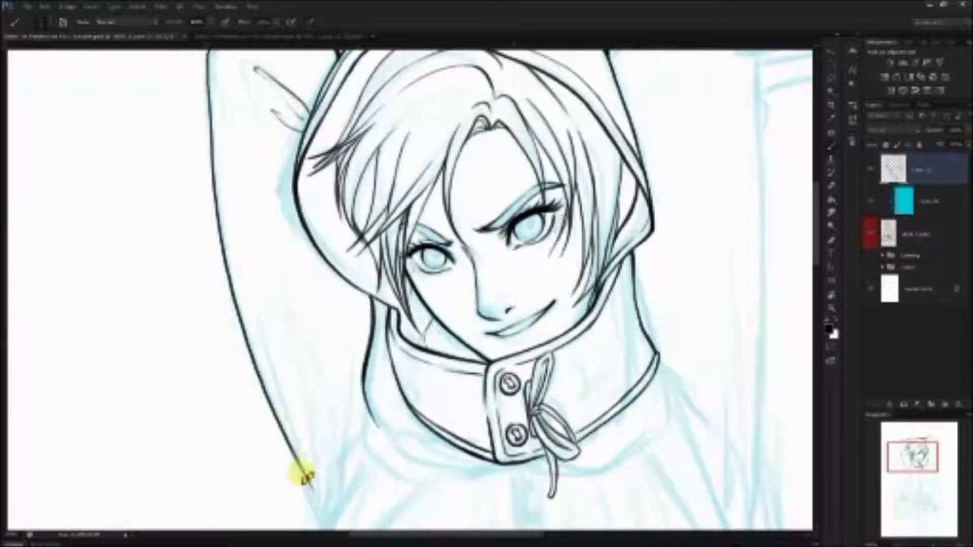
pyautogui.moveTo(319, 524); pyautogui.dragTo(279, 404)
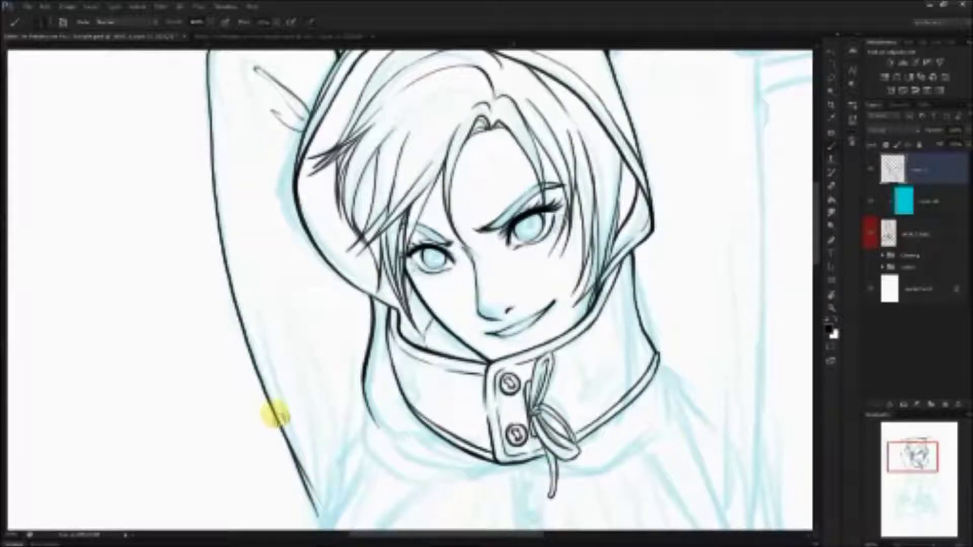
pyautogui.moveTo(209, 54)
pyautogui.mouseDown()
pyautogui.moveTo(207, 102)
pyautogui.moveTo(324, 524)
pyautogui.mouseUp()
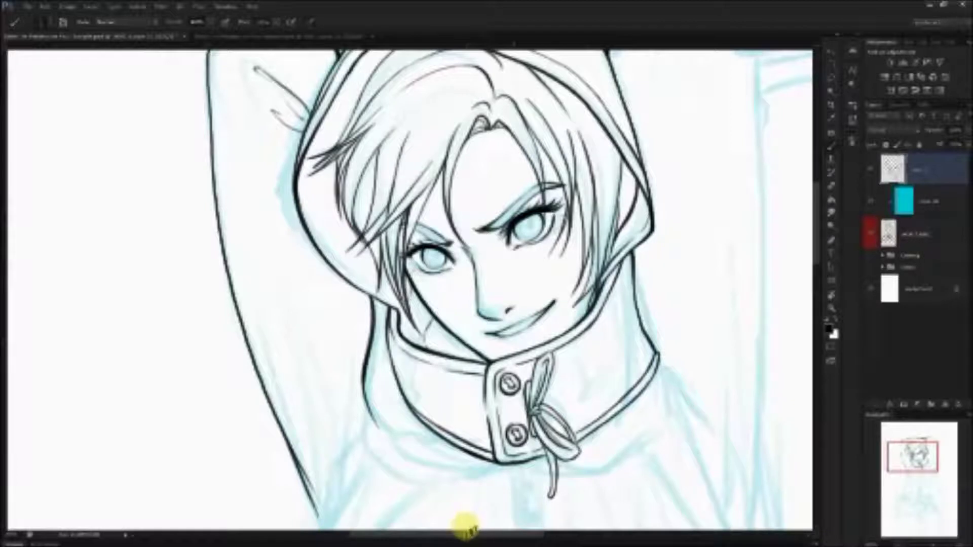
# Step: Ink the thin curved fold beneath the collar's left side, running toward the button flap
pyautogui.hscroll(-2, 466, 534)
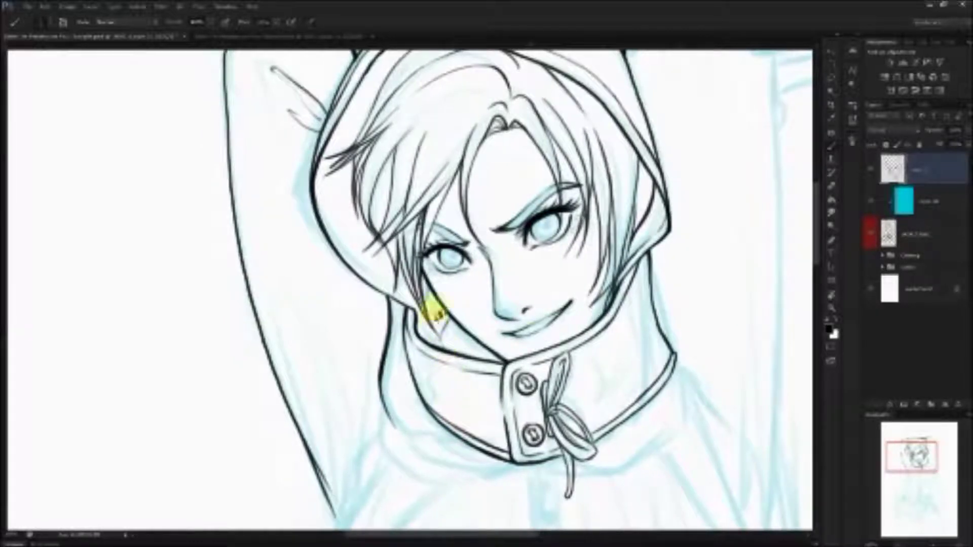
pyautogui.scroll(-5, 813, 228)
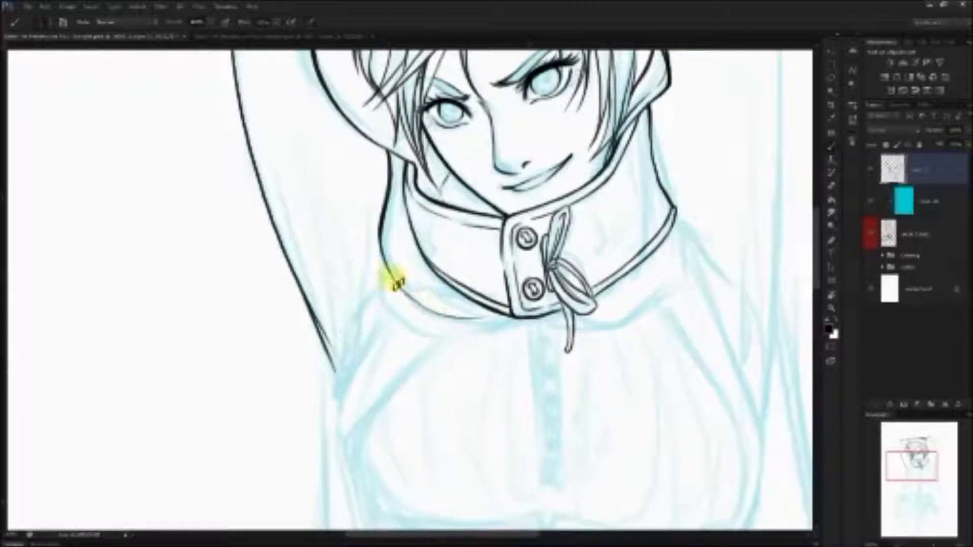
pyautogui.moveTo(410, 195); pyautogui.dragTo(403, 328)
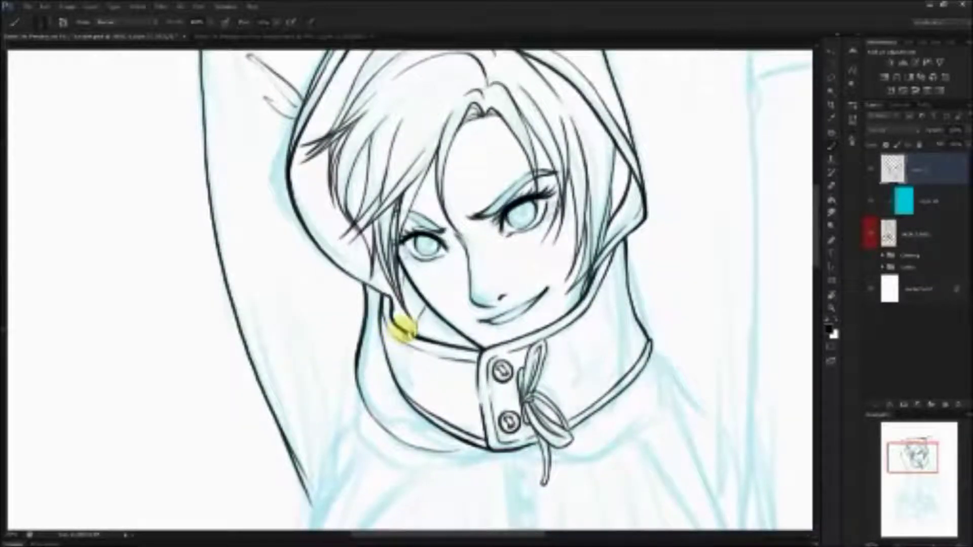
pyautogui.moveTo(677, 225); pyautogui.dragTo(467, 254)
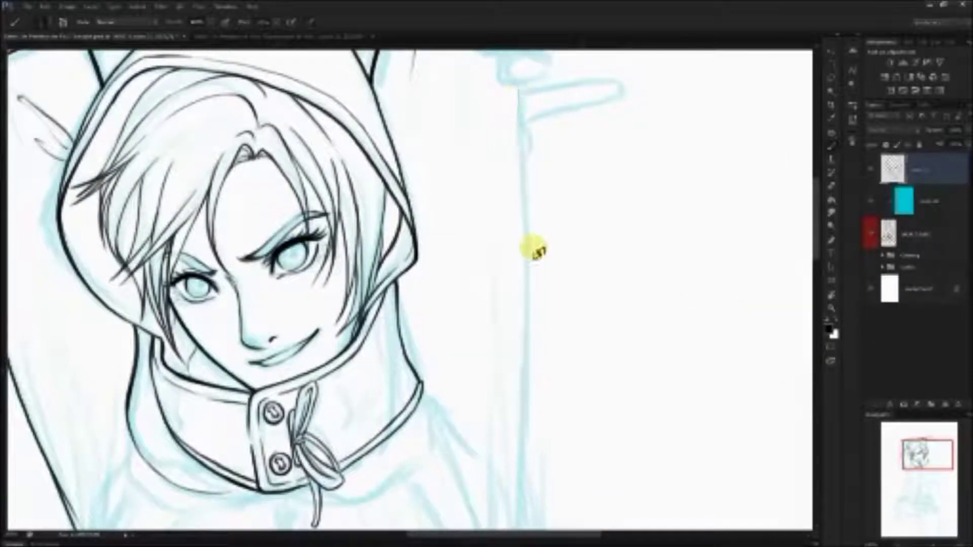
pyautogui.moveTo(519, 86); pyautogui.dragTo(537, 444)
pyautogui.hotkey('ctrl', 'z')
pyautogui.moveTo(527, 130); pyautogui.dragTo(539, 390)
pyautogui.hotkey('ctrl', 'z')
pyautogui.moveTo(520, 124); pyautogui.dragTo(504, 445)
pyautogui.hotkey('ctrl', 'z')
pyautogui.moveTo(527, 141); pyautogui.dragTo(522, 461)
pyautogui.hotkey('ctrl', 'z')
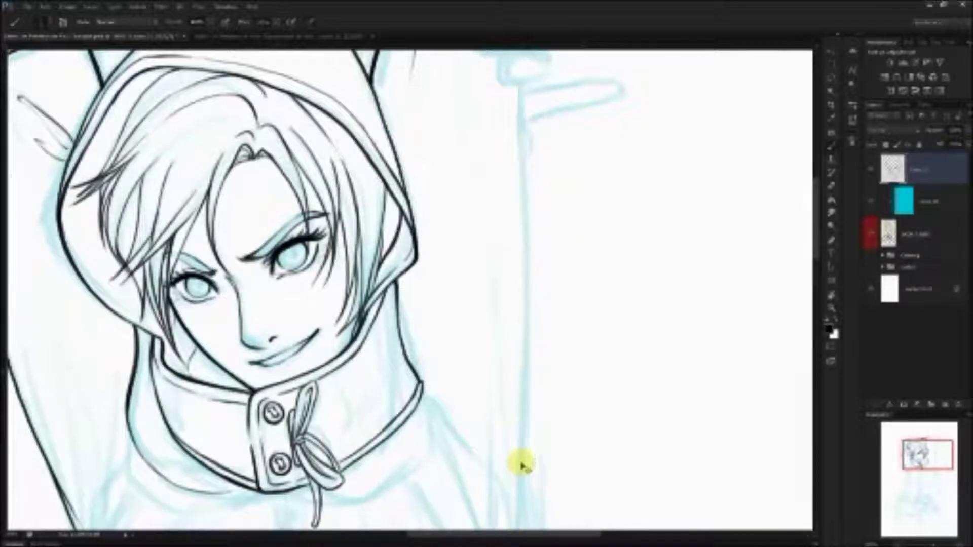
# Step: Ink the right arm's long outer contour from below the hand to the armpit, thickening its upper end
pyautogui.moveTo(527, 302); pyautogui.dragTo(519, 507)
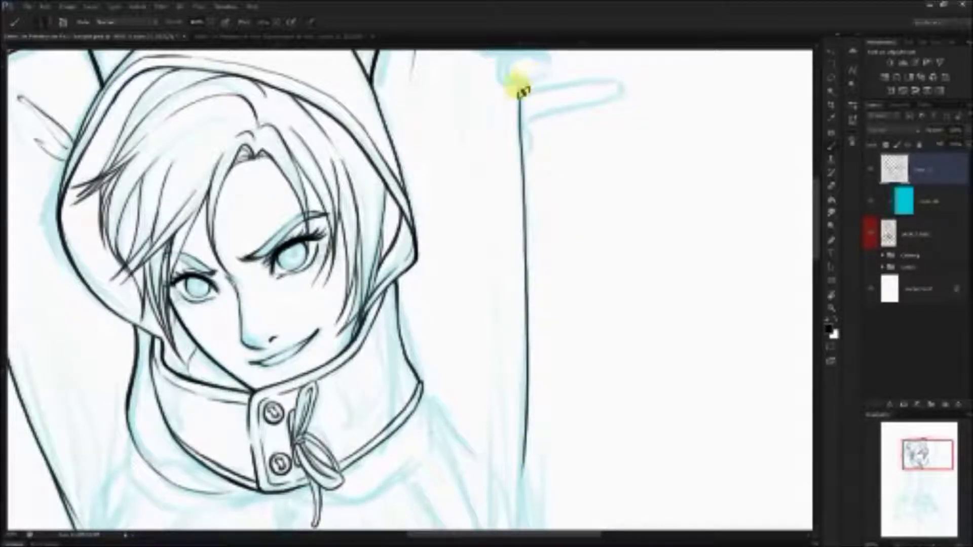
pyautogui.moveTo(520, 89)
pyautogui.mouseDown()
pyautogui.moveTo(520, 141)
pyautogui.moveTo(518, 83)
pyautogui.moveTo(520, 145)
pyautogui.mouseUp()
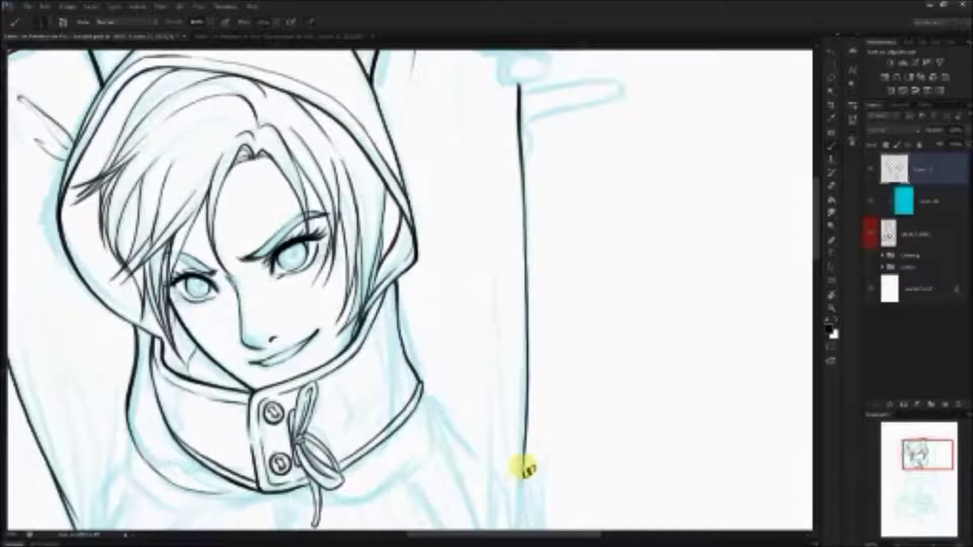
pyautogui.moveTo(522, 448); pyautogui.dragTo(522, 513)
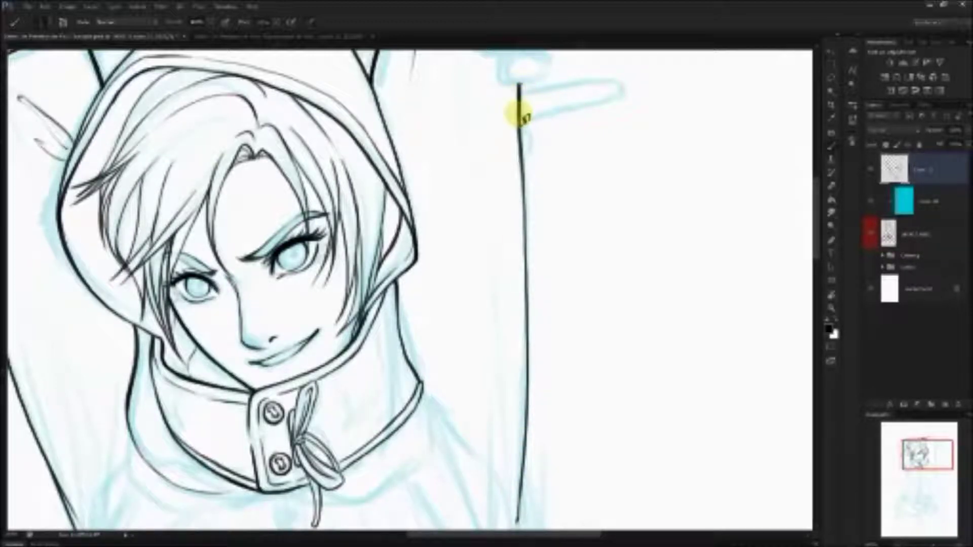
pyautogui.moveTo(640, 70)
pyautogui.mouseDown()
pyautogui.moveTo(664, 304)
pyautogui.moveTo(618, 520)
pyautogui.mouseUp()
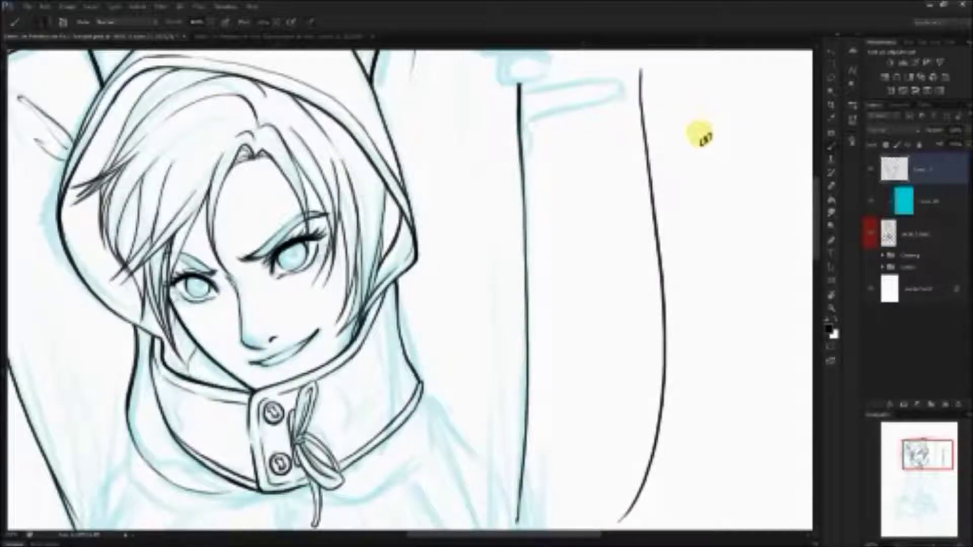
pyautogui.hotkey('ctrl', 'z')
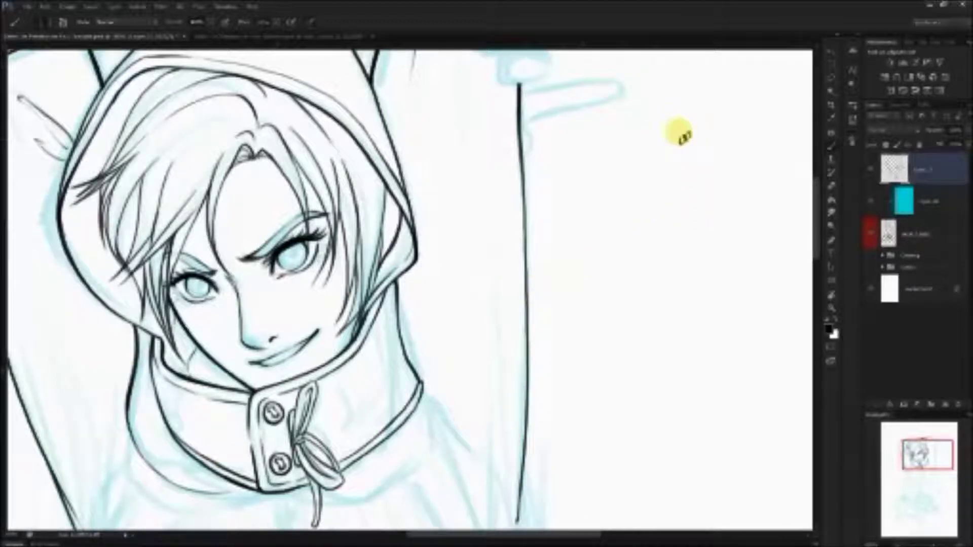
pyautogui.moveTo(678, 108); pyautogui.dragTo(679, 169)
pyautogui.moveTo(678, 108); pyautogui.dragTo(686, 281)
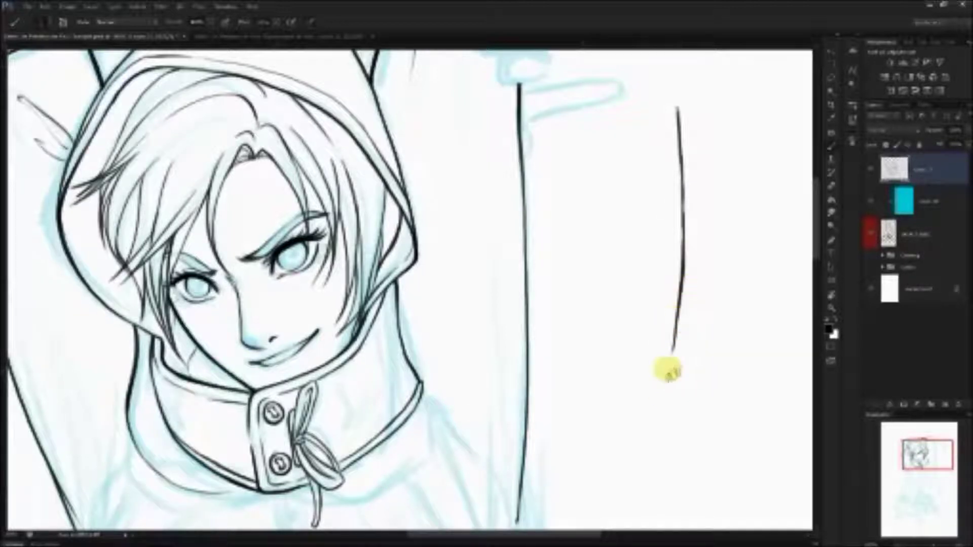
pyautogui.moveTo(675, 339); pyautogui.dragTo(644, 391)
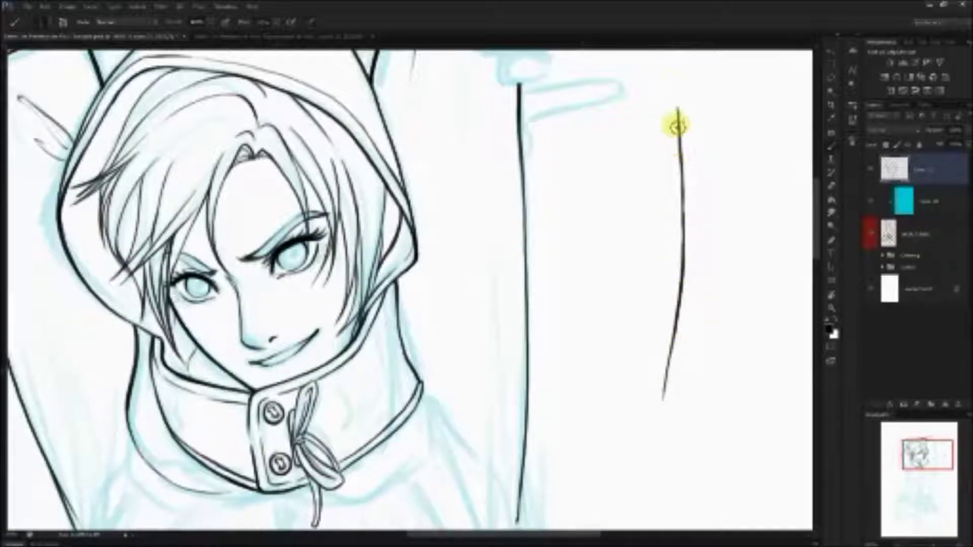
pyautogui.moveTo(680, 95)
pyautogui.mouseDown()
pyautogui.moveTo(668, 369)
pyautogui.moveTo(683, 217)
pyautogui.moveTo(683, 293)
pyautogui.mouseUp()
# Step: Add short crease lines to the left sleeve where it meets the hood's left edge
pyautogui.moveTo(412, 411); pyautogui.dragTo(655, 309)
pyautogui.moveTo(452, 364); pyautogui.dragTo(437, 253)
pyautogui.moveTo(573, 277); pyautogui.dragTo(619, 199)
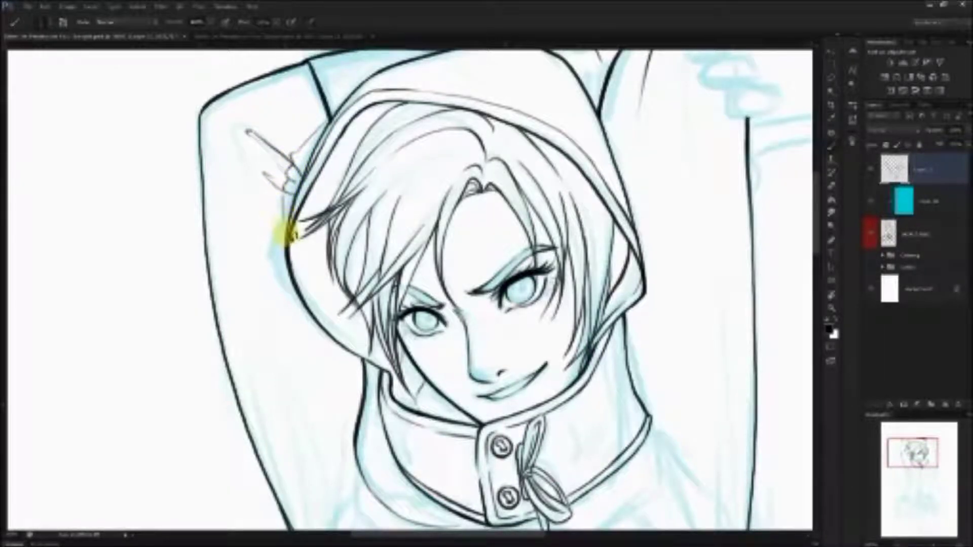
# Step: Ink the collar's folded right end with its inner creases, and the collar's lower outer edge on both sides of the button flap
pyautogui.moveTo(727, 212); pyautogui.dragTo(632, 304)
pyautogui.moveTo(548, 182); pyautogui.dragTo(555, 262)
pyautogui.moveTo(547, 202); pyautogui.dragTo(527, 255)
pyautogui.moveTo(544, 219); pyautogui.dragTo(522, 259)
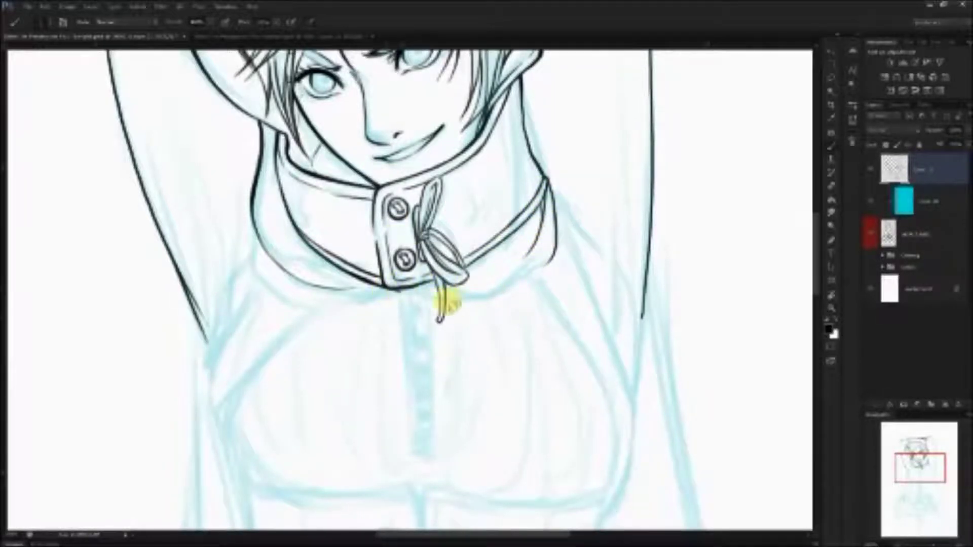
pyautogui.moveTo(397, 290)
pyautogui.mouseDown()
pyautogui.moveTo(433, 292)
pyautogui.moveTo(546, 265)
pyautogui.mouseUp()
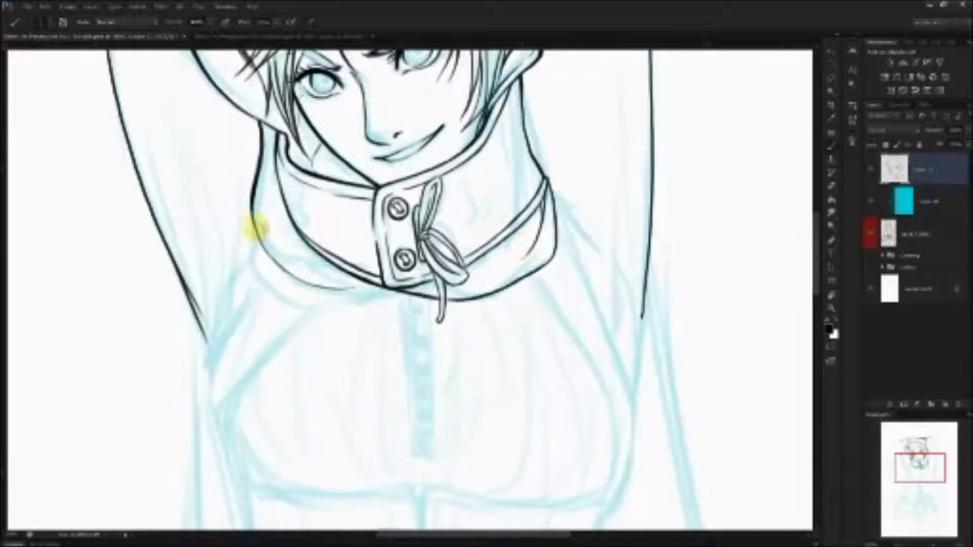
pyautogui.moveTo(254, 248); pyautogui.dragTo(344, 306)
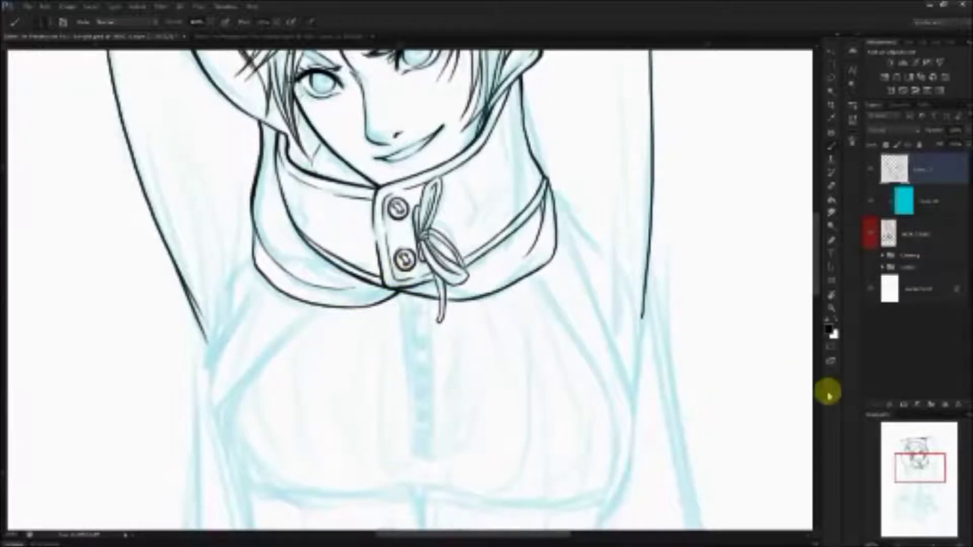
# Step: Ink the left shoulder seam from the collar to the armpit, with thin fold lines inside the sleeve
pyautogui.moveTo(921, 464)
pyautogui.mouseDown()
pyautogui.moveTo(921, 447)
pyautogui.moveTo(919, 459)
pyautogui.mouseUp()
pyautogui.moveTo(283, 274)
pyautogui.mouseDown()
pyautogui.moveTo(232, 374)
pyautogui.moveTo(239, 365)
pyautogui.mouseUp()
pyautogui.moveTo(221, 311); pyautogui.dragTo(237, 350)
pyautogui.moveTo(285, 268)
pyautogui.mouseDown()
pyautogui.moveTo(238, 349)
pyautogui.moveTo(228, 315)
pyautogui.moveTo(242, 351)
pyautogui.moveTo(251, 334)
pyautogui.mouseUp()
pyautogui.moveTo(205, 131); pyautogui.dragTo(246, 317)
pyautogui.moveTo(229, 236); pyautogui.dragTo(260, 302)
# Step: Review the whole figure in the second document window, hiding and restoring the blue sketch guide to examine the inked lines alone
pyautogui.click(897, 543)
pyautogui.moveTo(921, 479); pyautogui.dragTo(918, 454)
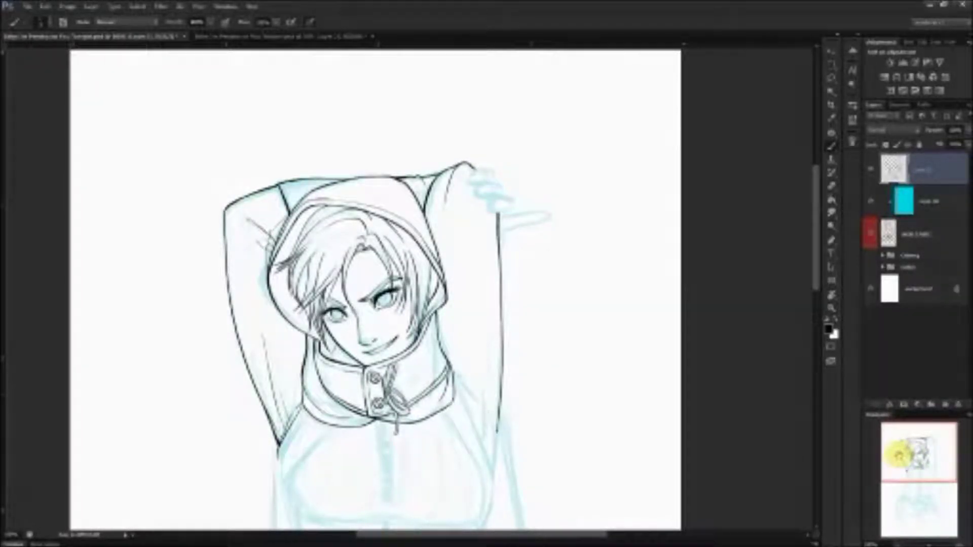
pyautogui.moveTo(569, 391); pyautogui.dragTo(586, 336)
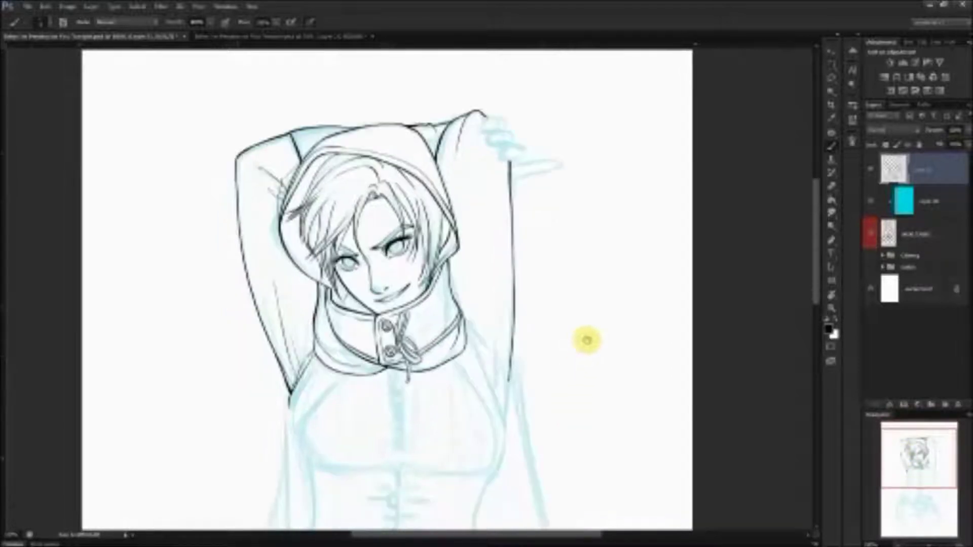
pyautogui.click(342, 38)
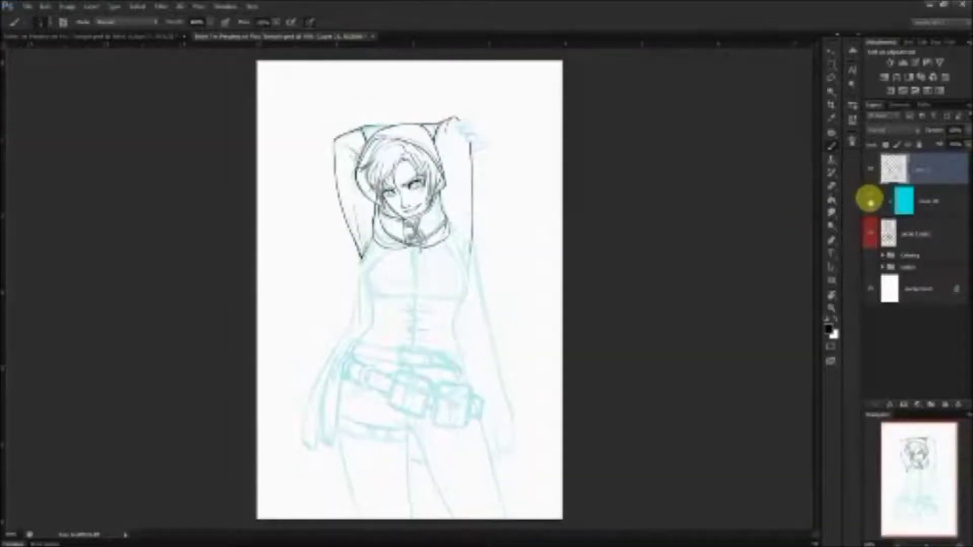
pyautogui.click(869, 234)
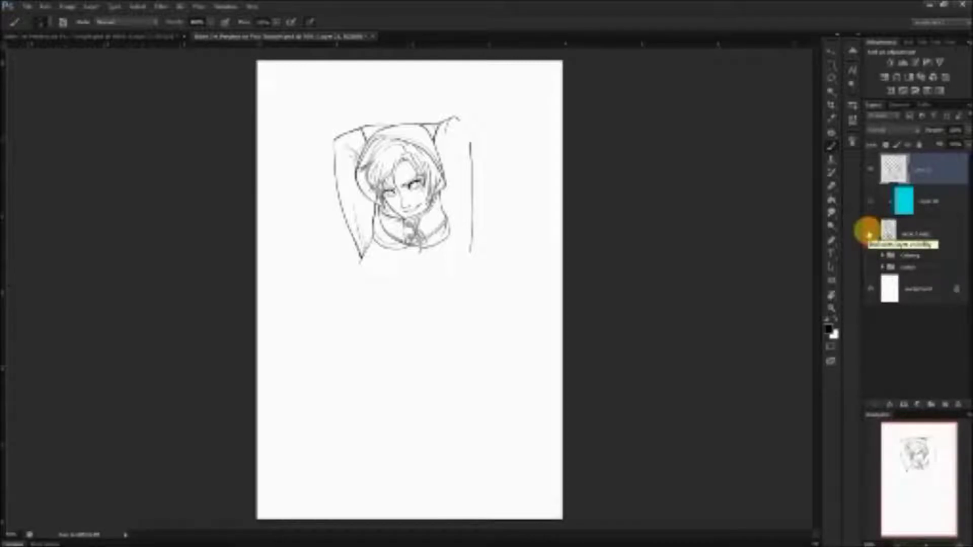
pyautogui.click(871, 234)
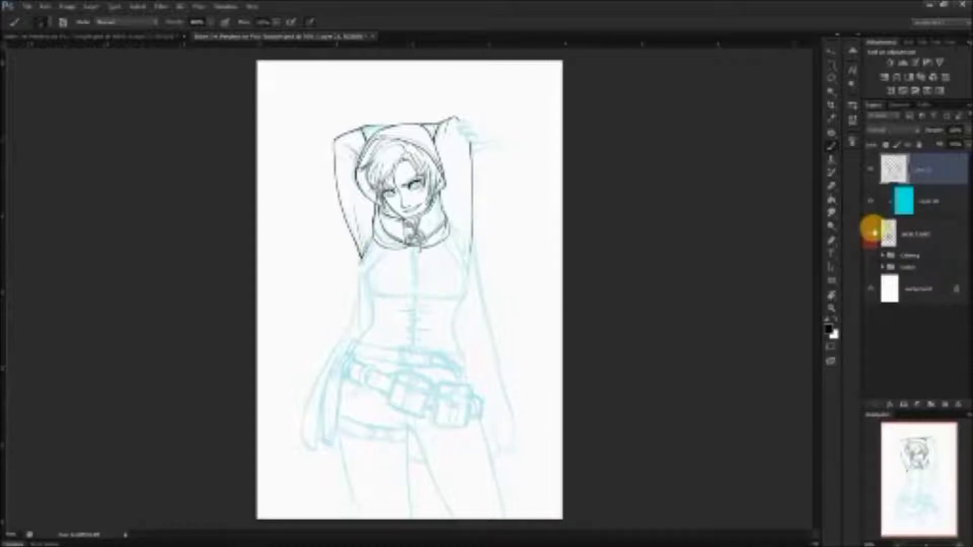
pyautogui.click(152, 37)
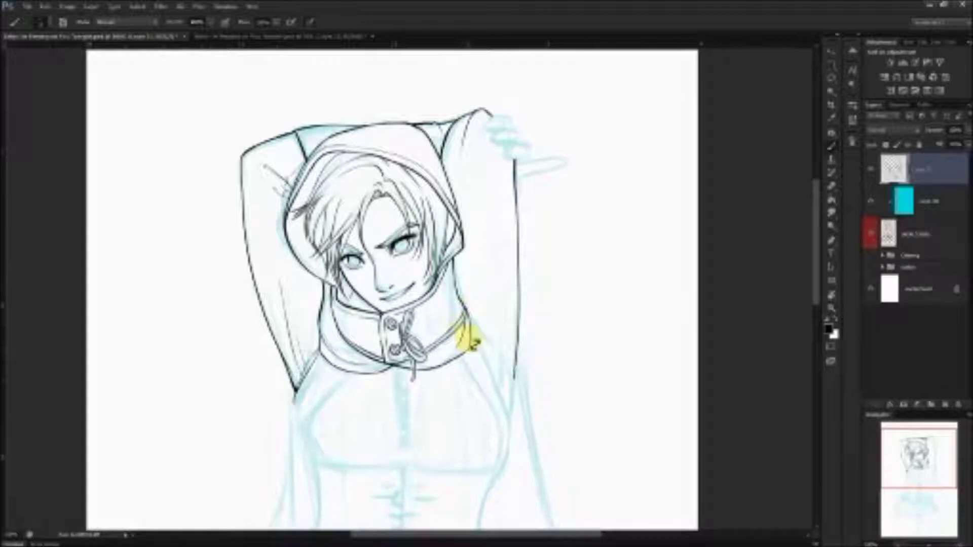
pyautogui.moveTo(480, 352)
pyautogui.mouseDown()
pyautogui.moveTo(476, 291)
pyautogui.moveTo(512, 289)
pyautogui.moveTo(469, 321)
pyautogui.moveTo(439, 321)
pyautogui.moveTo(456, 282)
pyautogui.moveTo(468, 175)
pyautogui.mouseUp()
pyautogui.moveTo(490, 375)
pyautogui.mouseDown()
pyautogui.moveTo(497, 243)
pyautogui.moveTo(497, 391)
pyautogui.moveTo(495, 282)
pyautogui.moveTo(503, 374)
pyautogui.mouseUp()
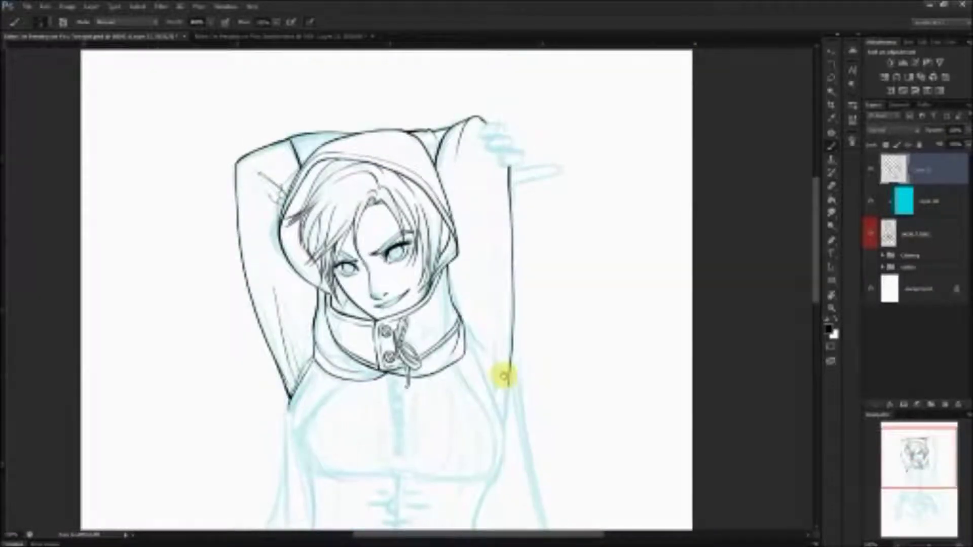
pyautogui.moveTo(911, 499); pyautogui.dragTo(926, 475)
pyautogui.click(329, 36)
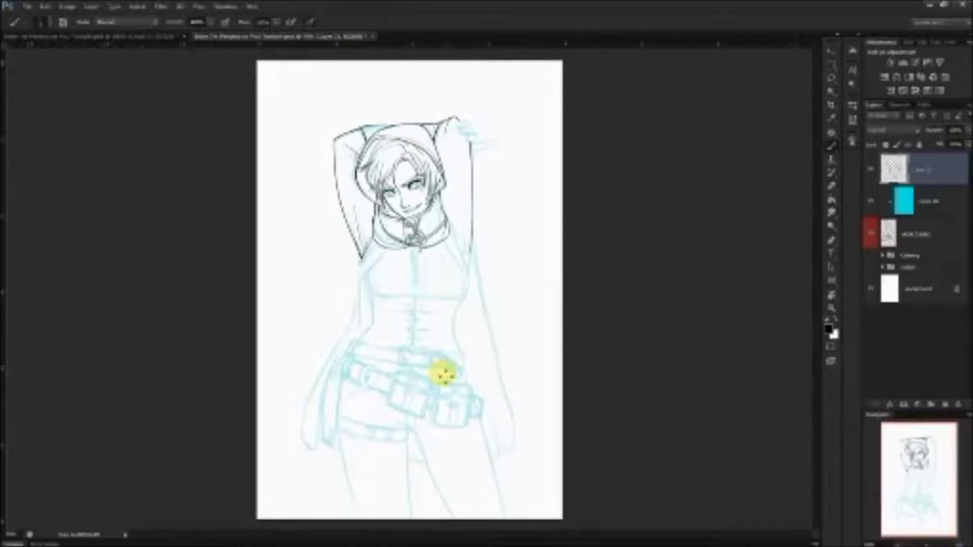
pyautogui.click(175, 37)
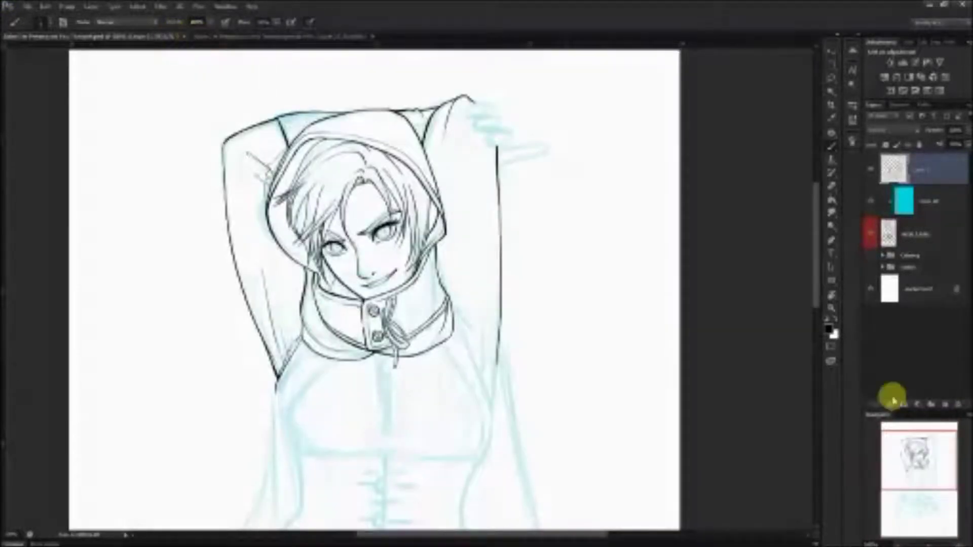
# Step: Zoom back in on the collar and ink a thin vertical fold line in the left sleeve, just beside the collar
pyautogui.click(953, 533)
pyautogui.moveTo(938, 456); pyautogui.dragTo(919, 448)
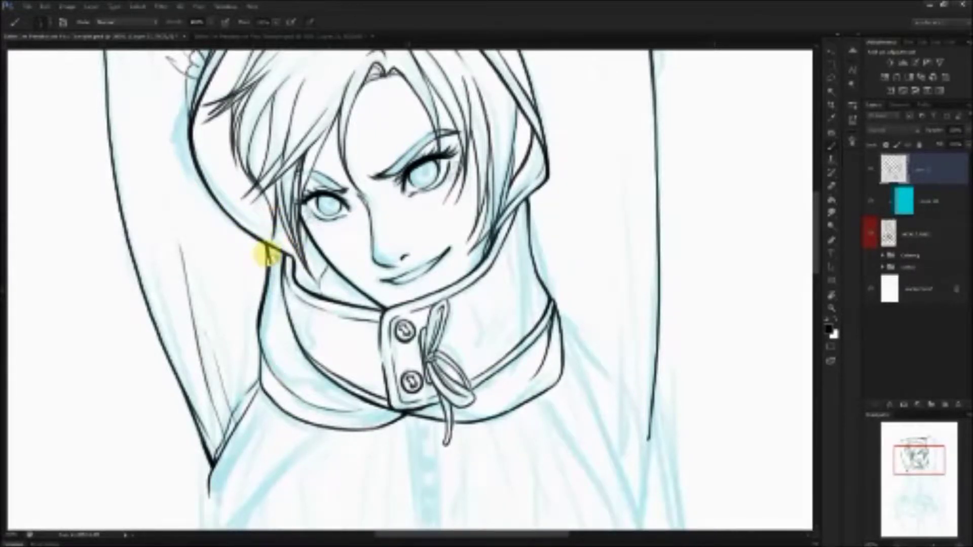
pyautogui.moveTo(241, 400); pyautogui.dragTo(244, 272)
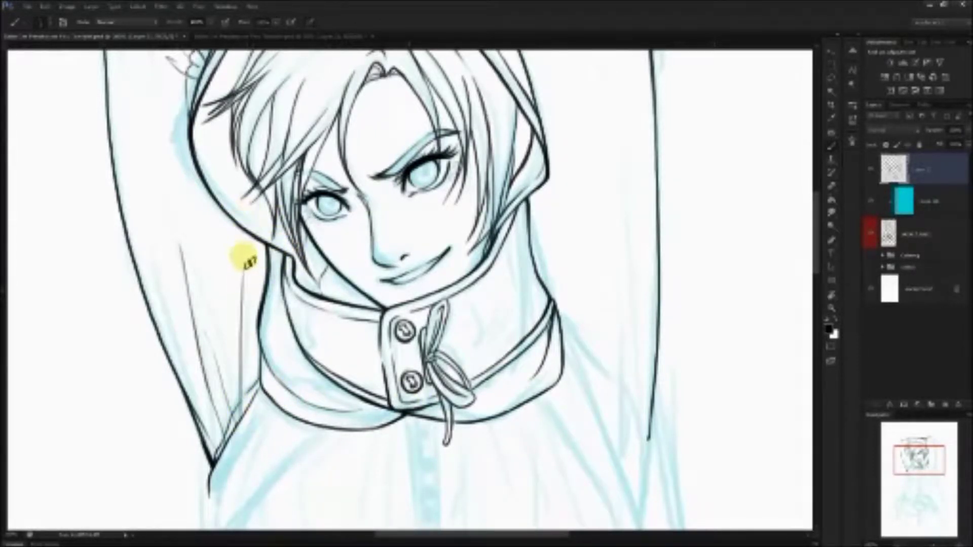